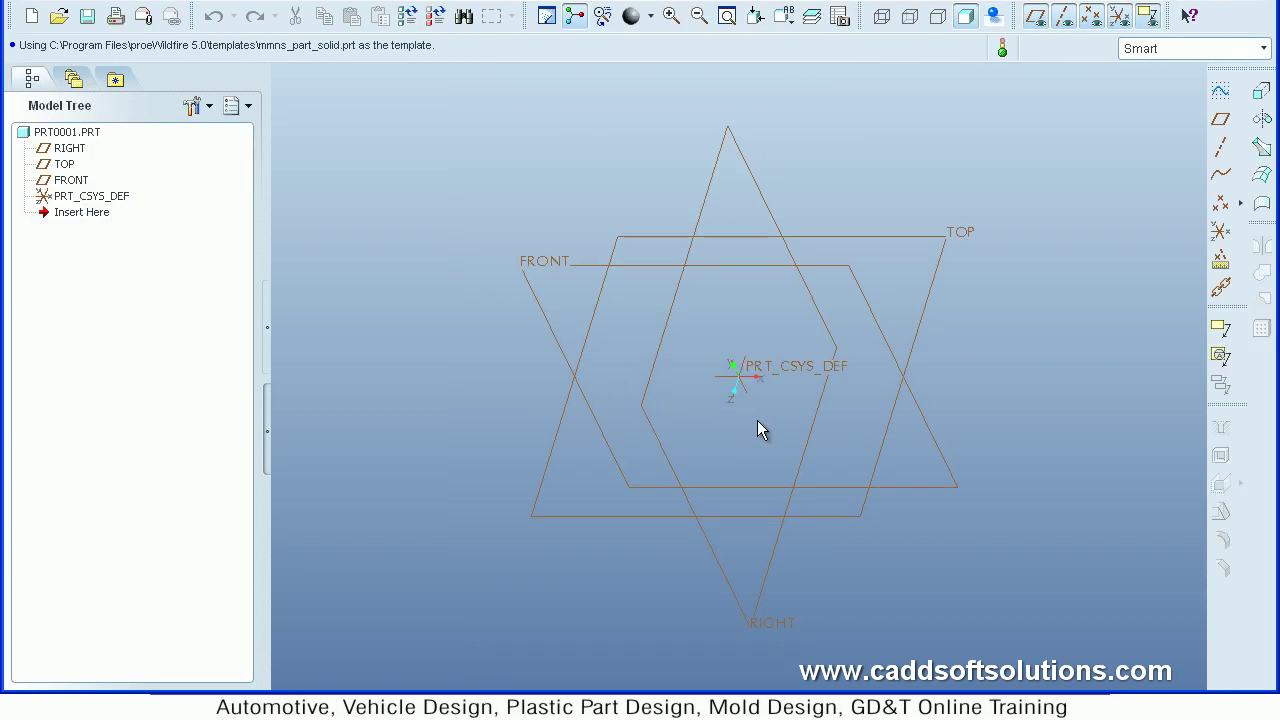
- Highlight the default datum planes and the PRT_CSYS_DEF coordinate system in turn to identify them, and clear the selection
{"action": "left_click", "coordinate": [67, 167]}
{"action": "left_click", "coordinate": [73, 150]}
{"action": "left_click", "coordinate": [75, 178]}
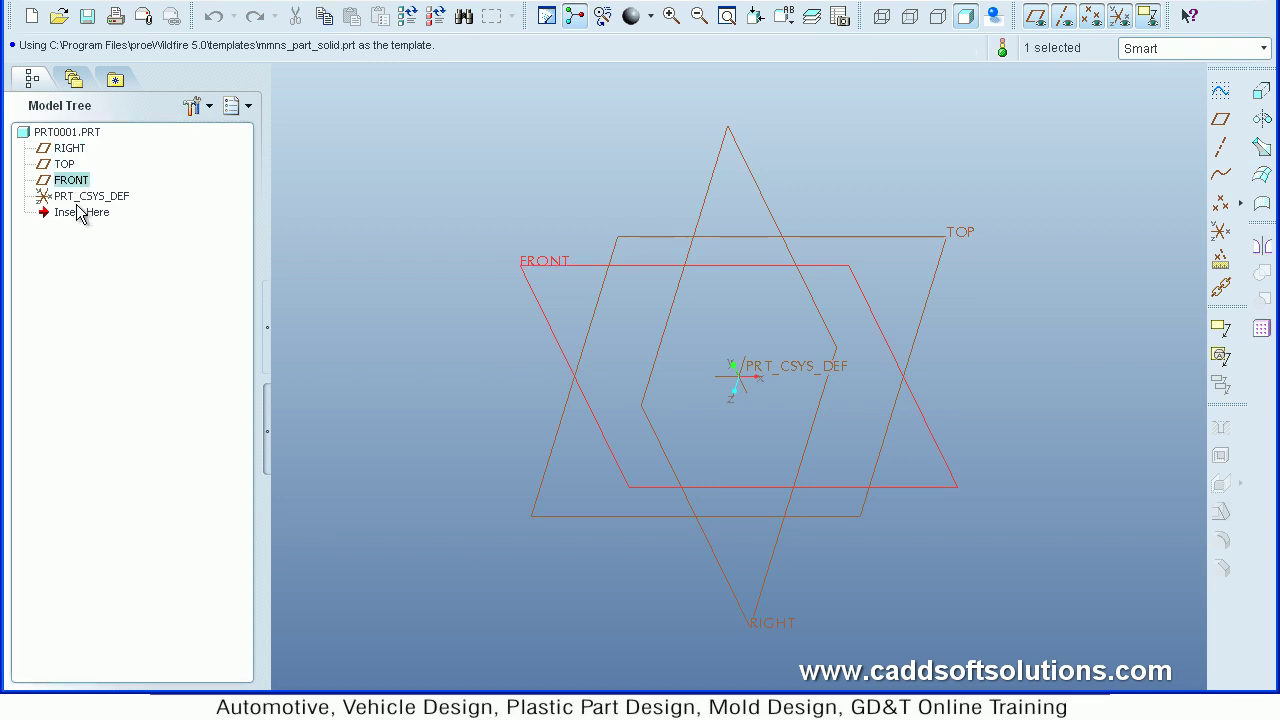
{"action": "left_click", "coordinate": [82, 197]}
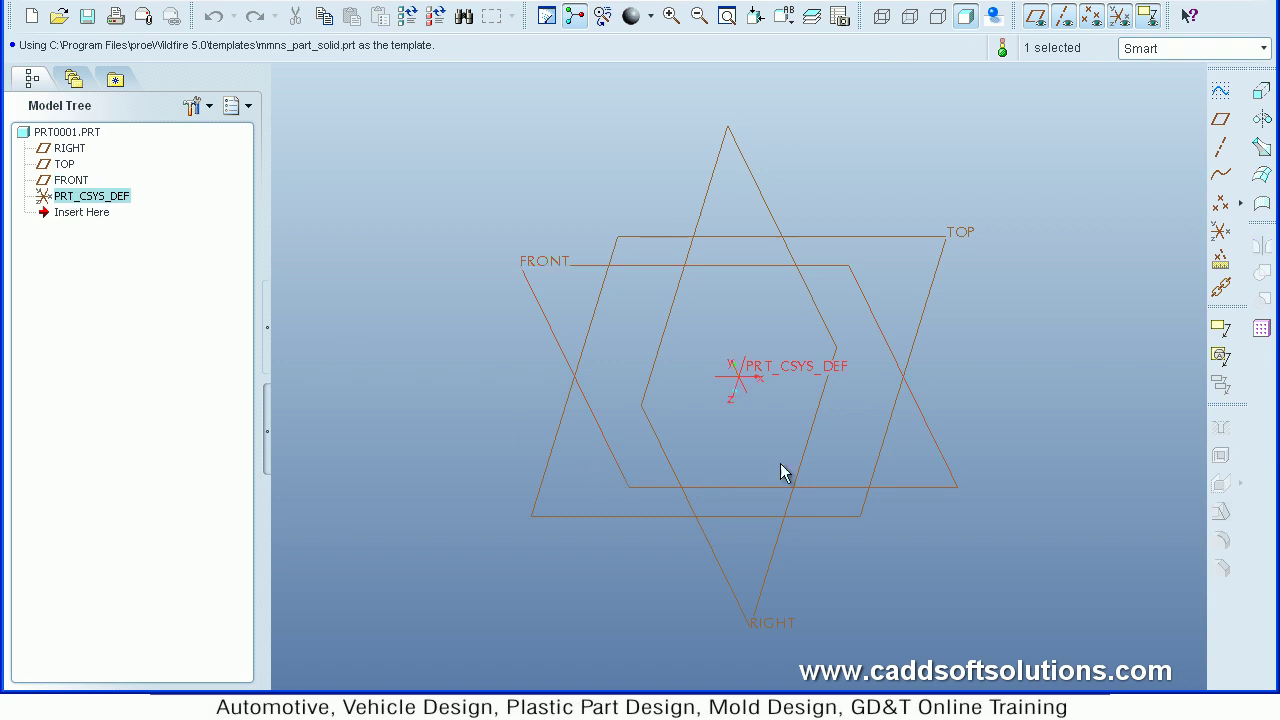
{"action": "left_click", "coordinate": [932, 584]}
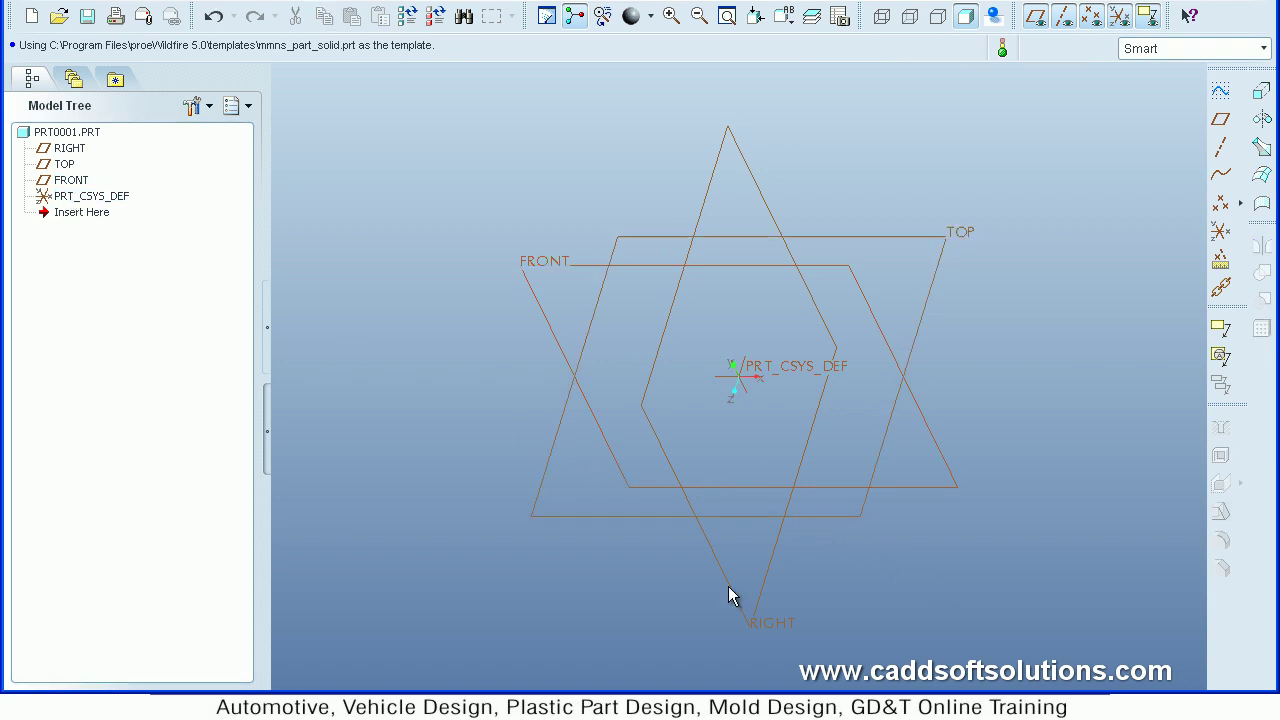
- Consult the bracket's dimensioned drawing in the PDF viewer and start a sketch on the TOP datum plane in Pro/ENGINEER
{"action": "key", "text": "alt+Tab"}
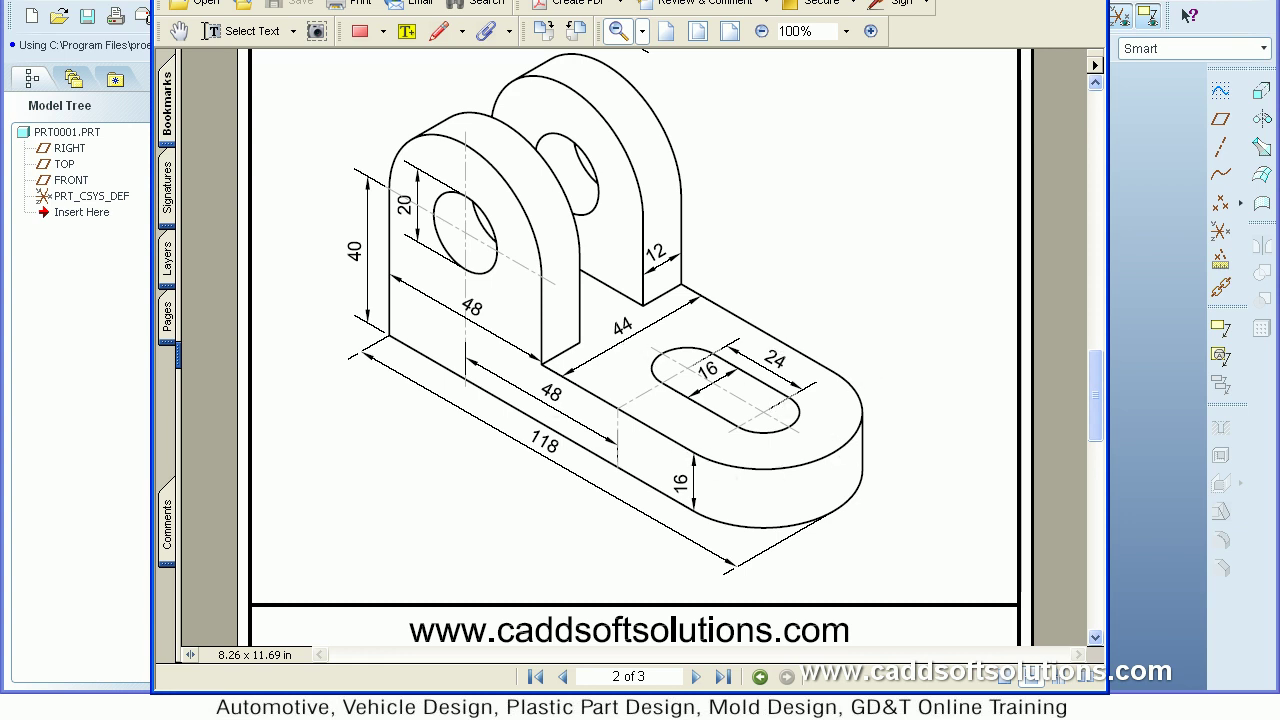
{"action": "key", "text": "alt+Tab"}
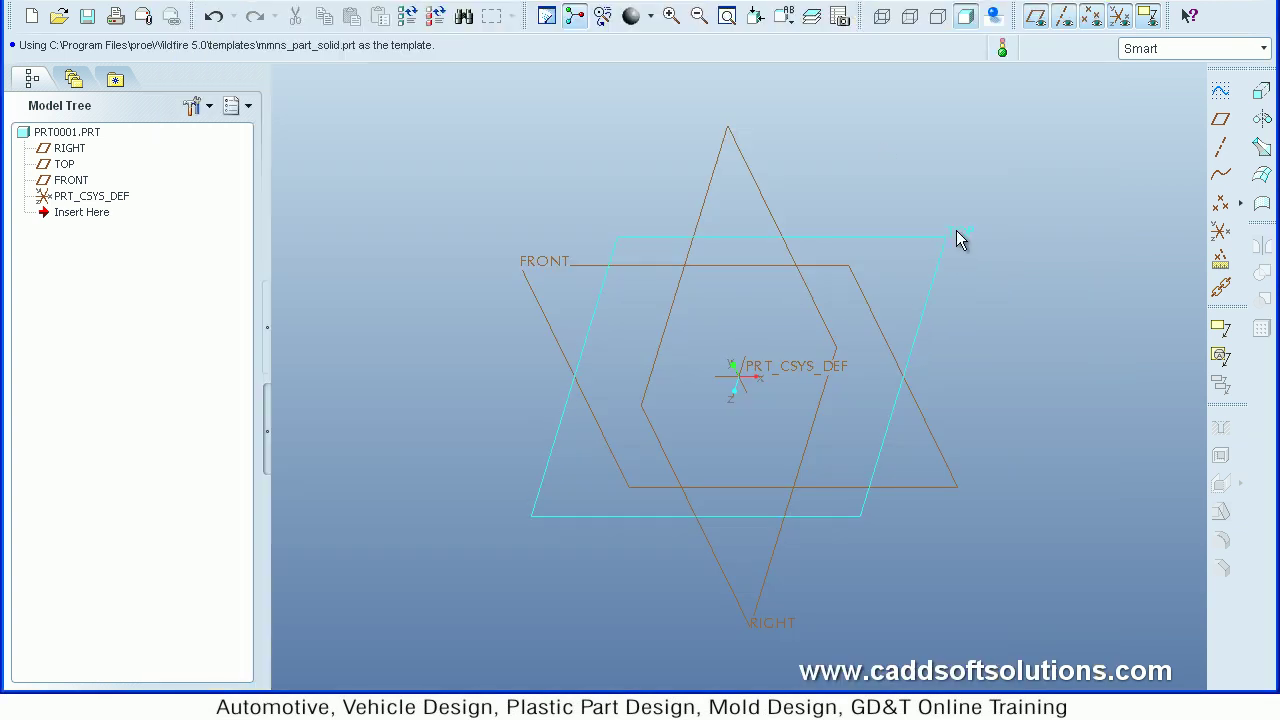
{"action": "left_click", "coordinate": [956, 234]}
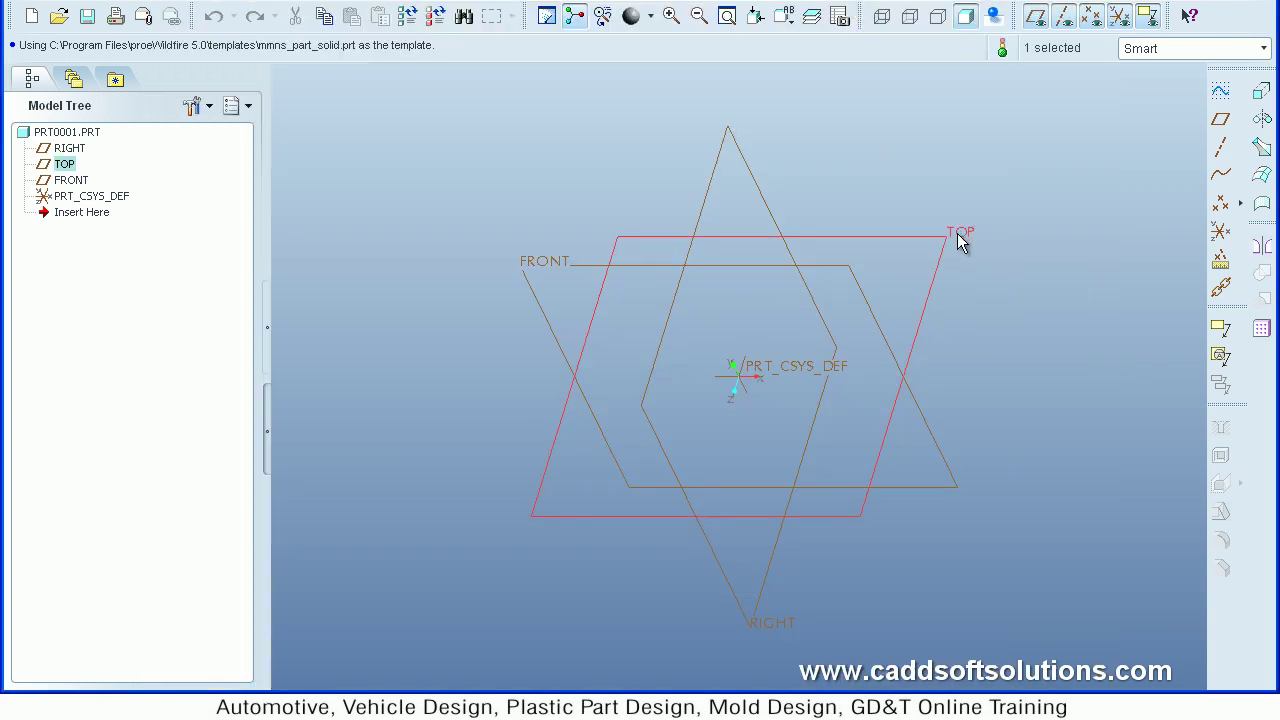
{"action": "left_click", "coordinate": [1221, 93]}
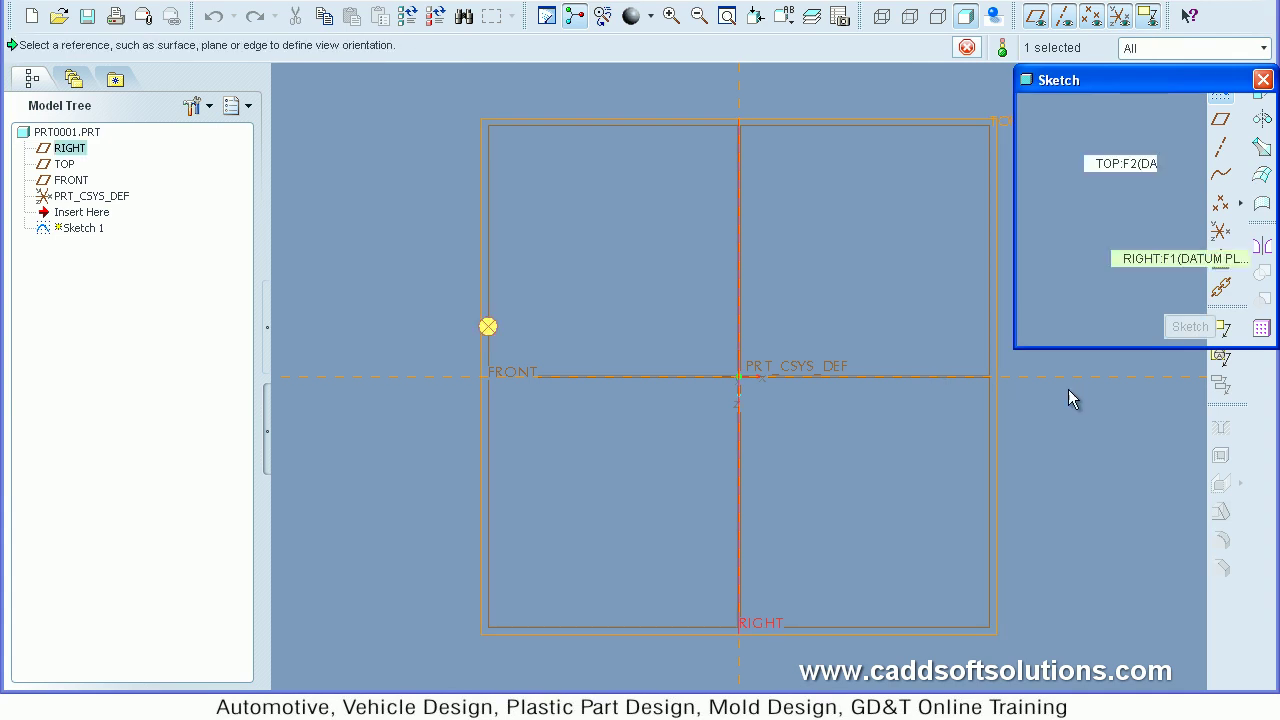
{"action": "middle_click", "coordinate": [988, 417]}
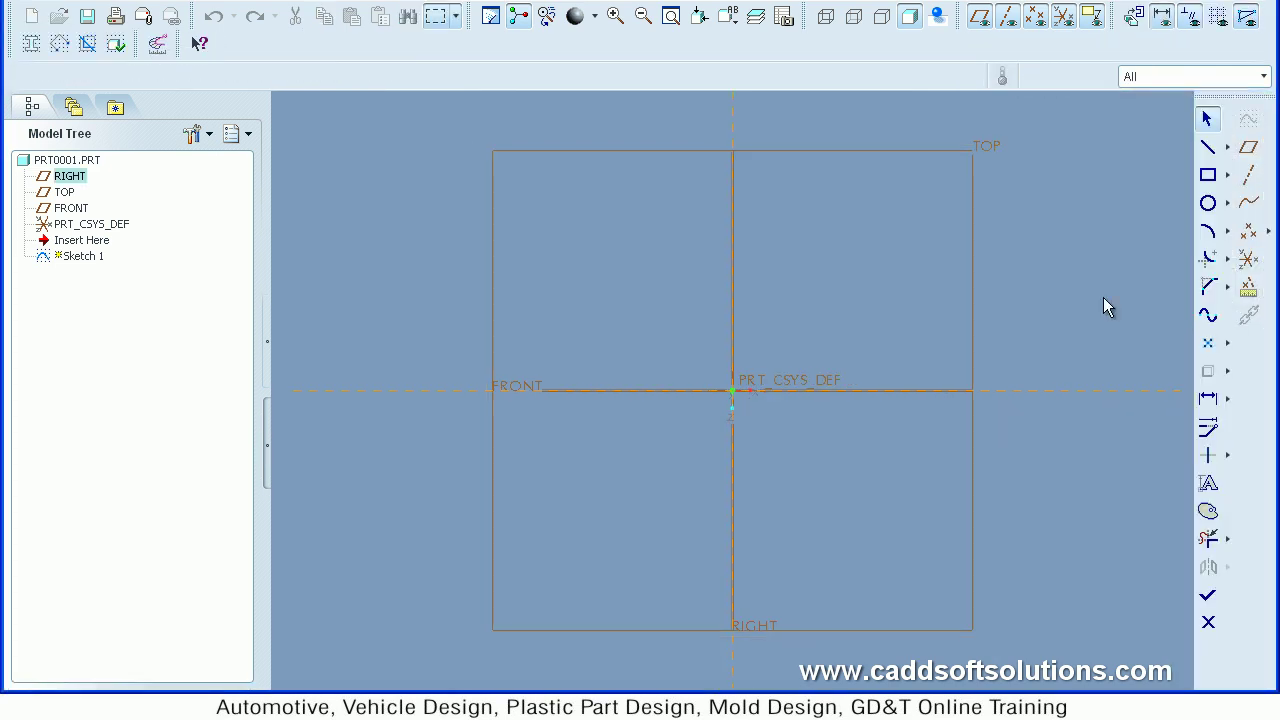
- Sketch a rectangle about 526 mm by 261 mm with one vertical side on the vertical reference, spanning the horizontal reference
{"action": "left_click", "coordinate": [1208, 174]}
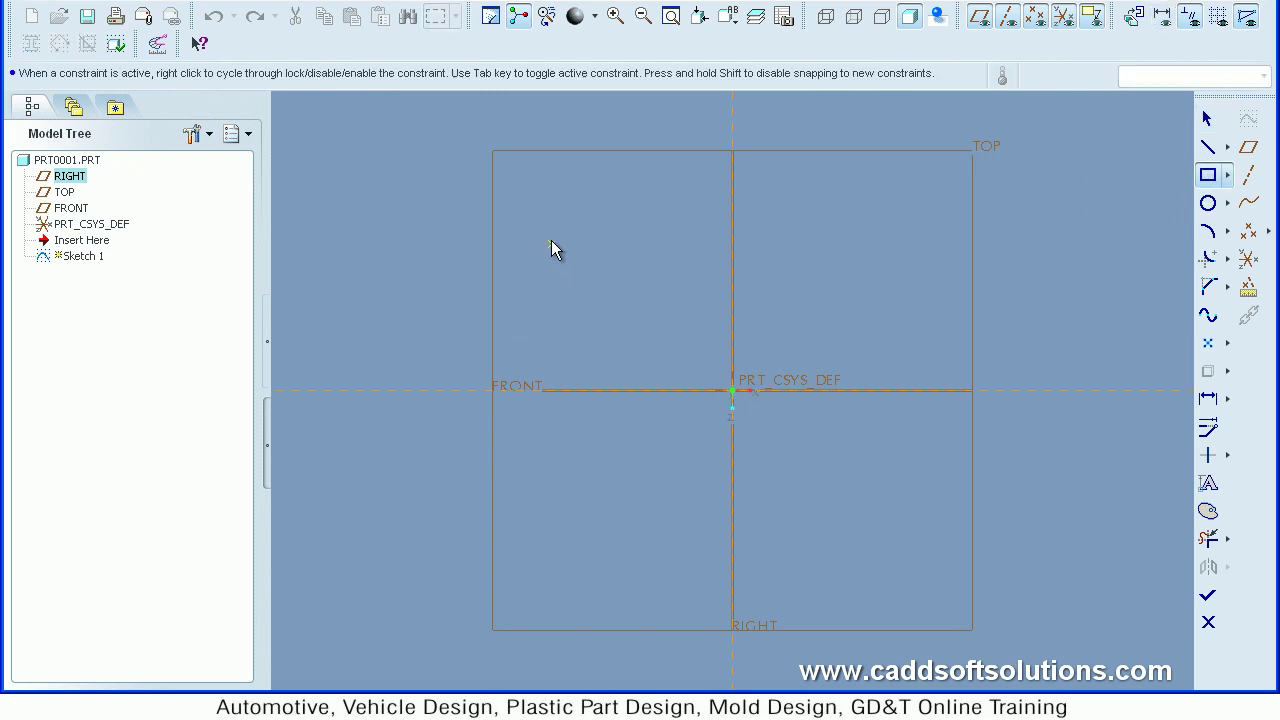
{"action": "left_click", "coordinate": [733, 253]}
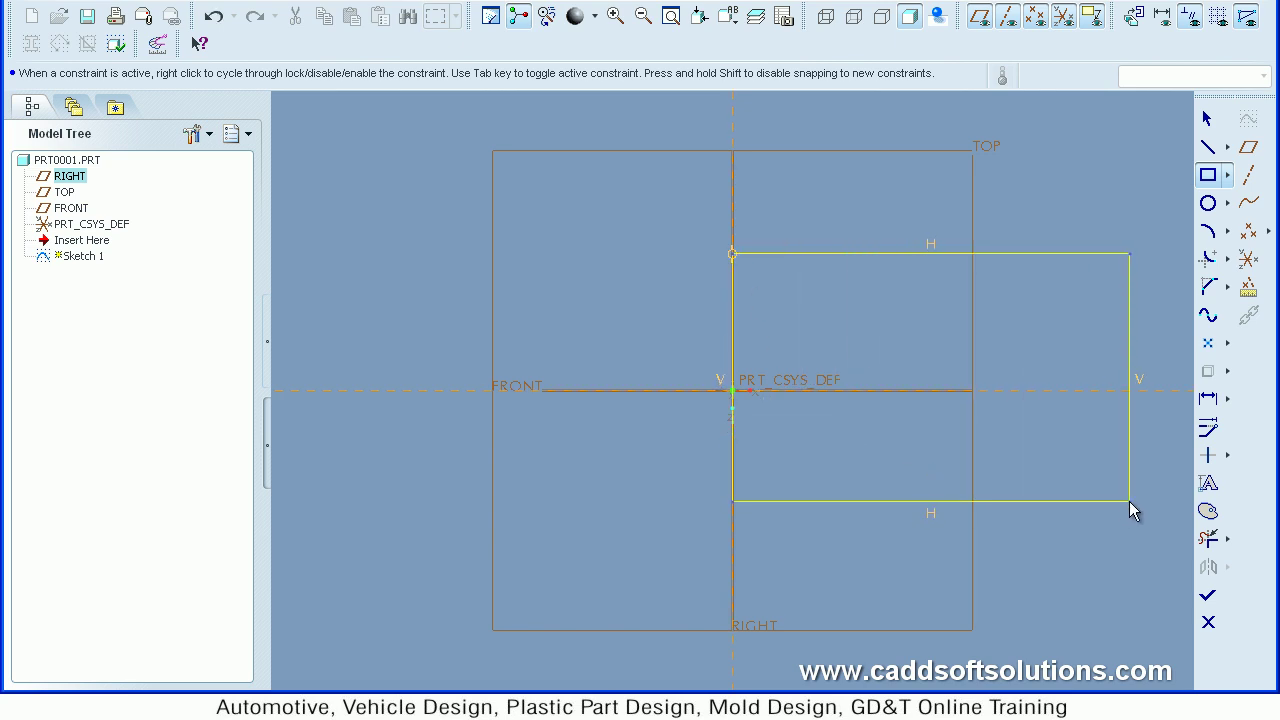
{"action": "middle_click_drag", "start_coordinate": [1124, 501], "coordinate": [789, 503], "text": "shift"}
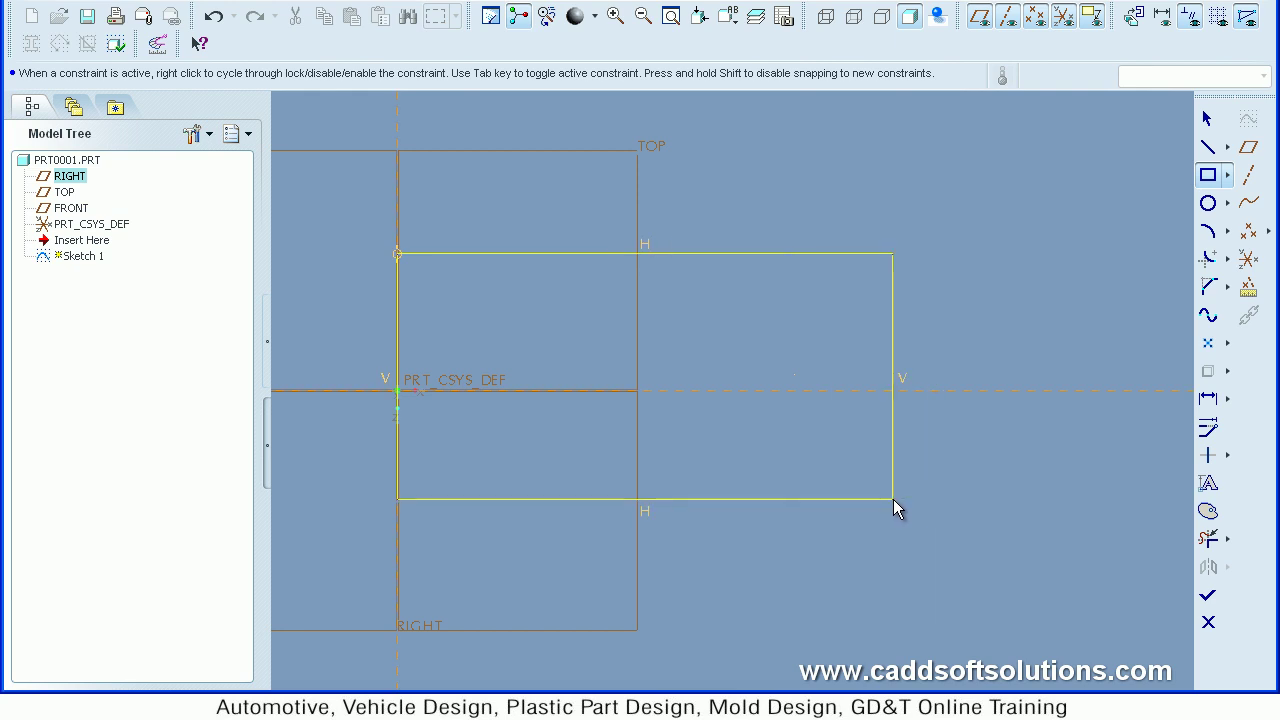
{"action": "left_click", "coordinate": [898, 499]}
{"action": "middle_click", "coordinate": [936, 499]}
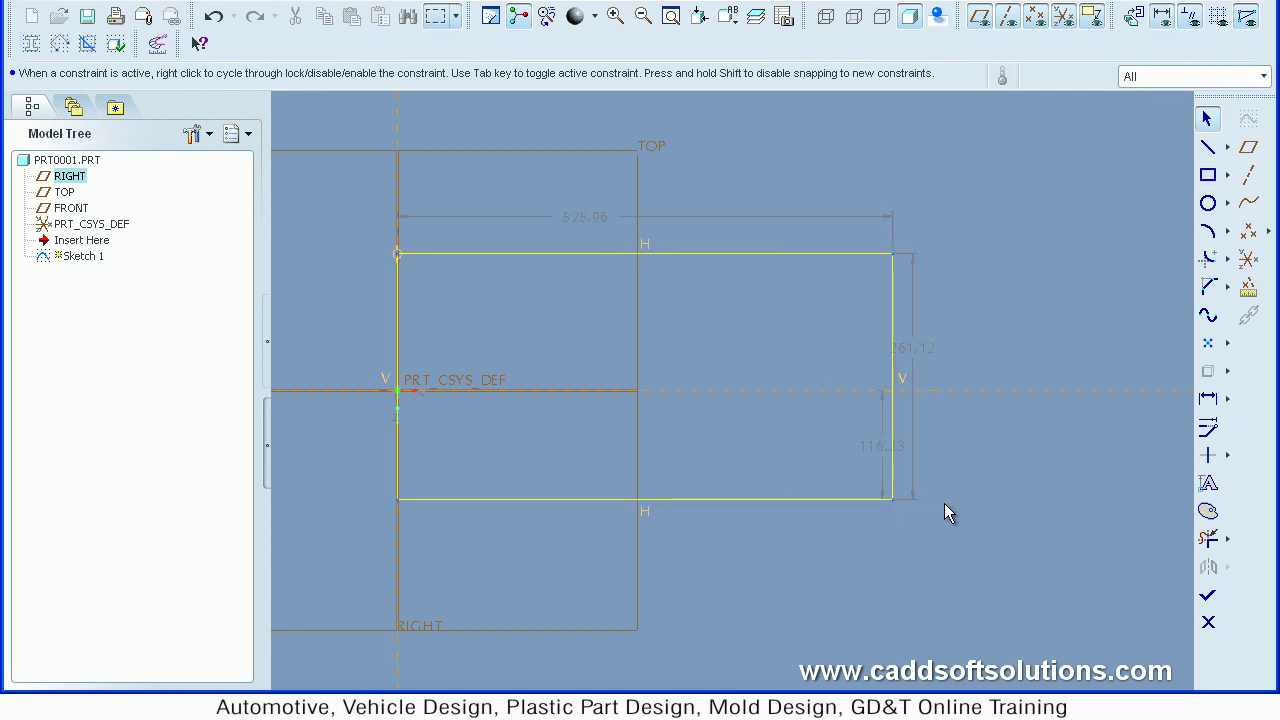
- Set the rectangle's length to 118 mm and its width to 44 mm
{"action": "left_click", "coordinate": [572, 219]}
{"action": "double_click", "coordinate": [572, 219]}
{"action": "type", "text": "110"}
{"action": "key", "text": "Return"}
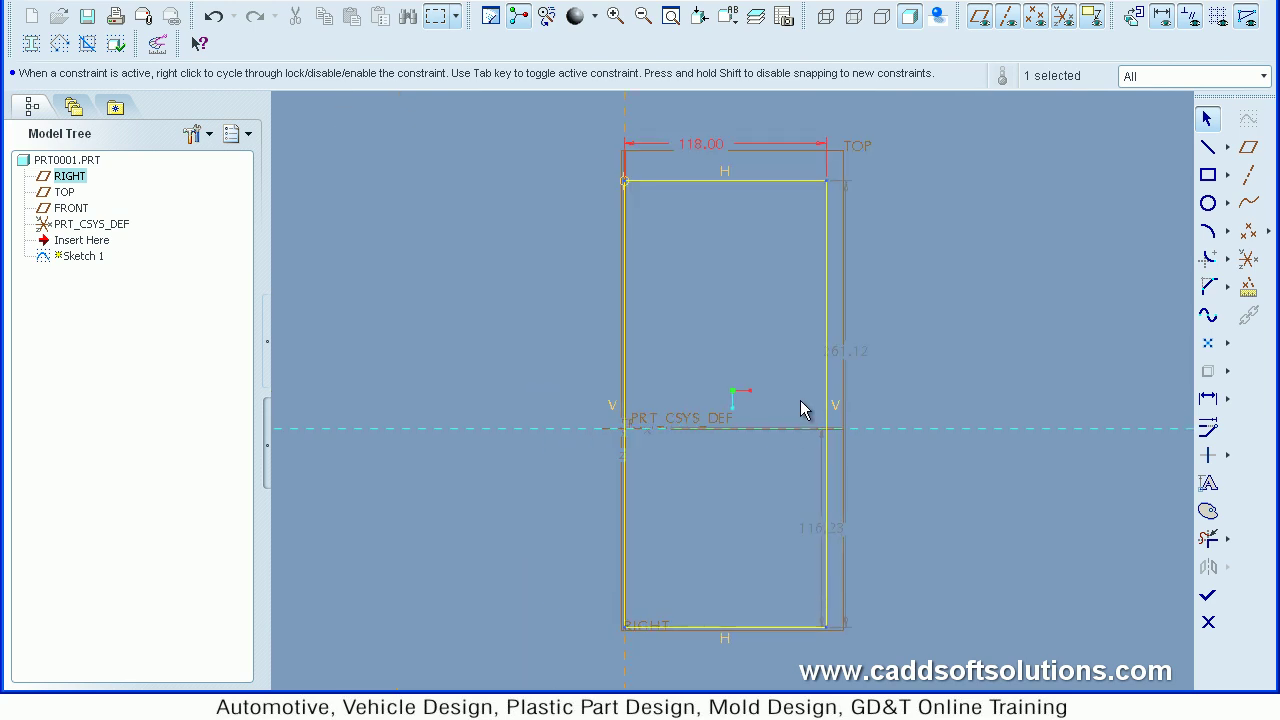
{"action": "double_click", "coordinate": [841, 358]}
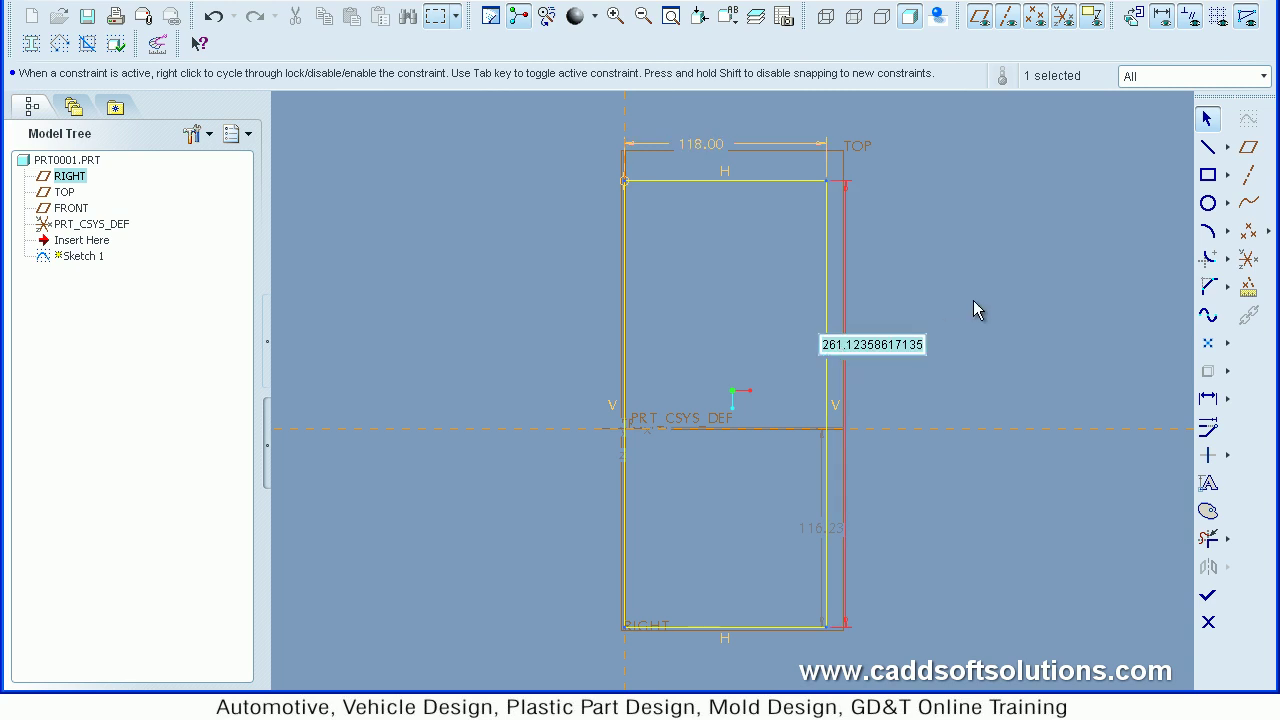
{"action": "type", "text": "44"}
{"action": "key", "text": "Return"}
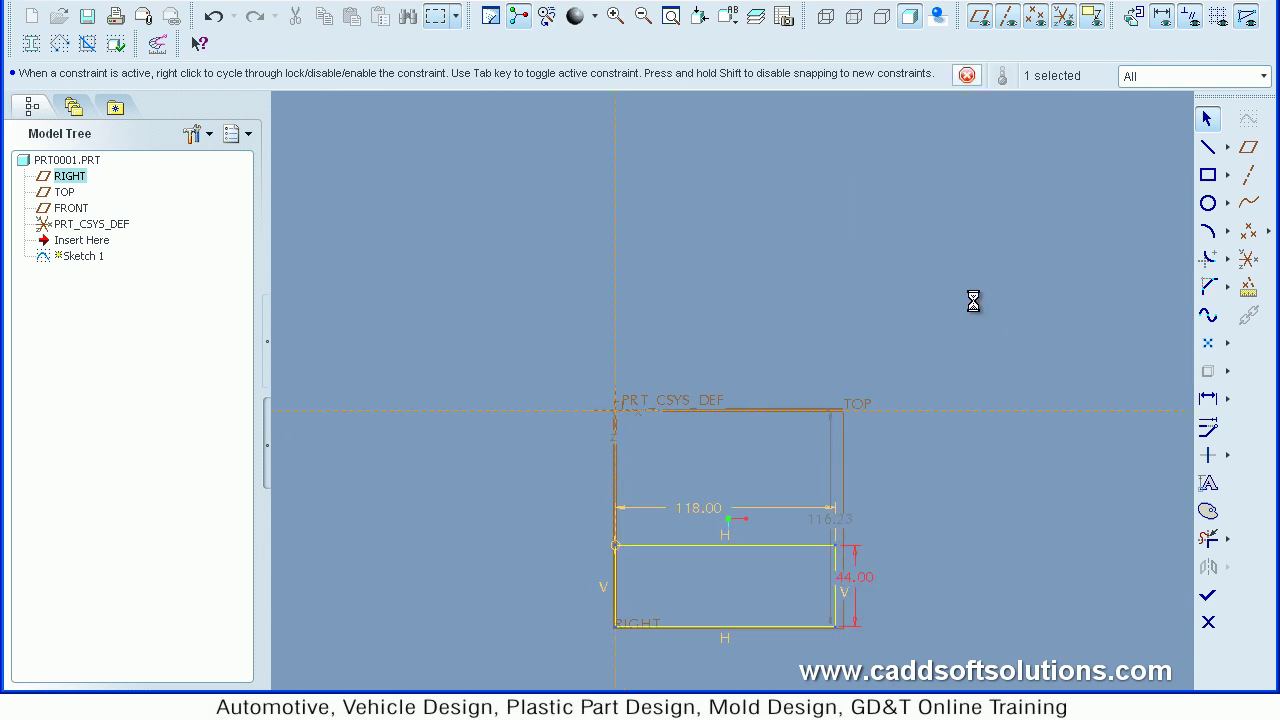
{"action": "left_click", "coordinate": [687, 495]}
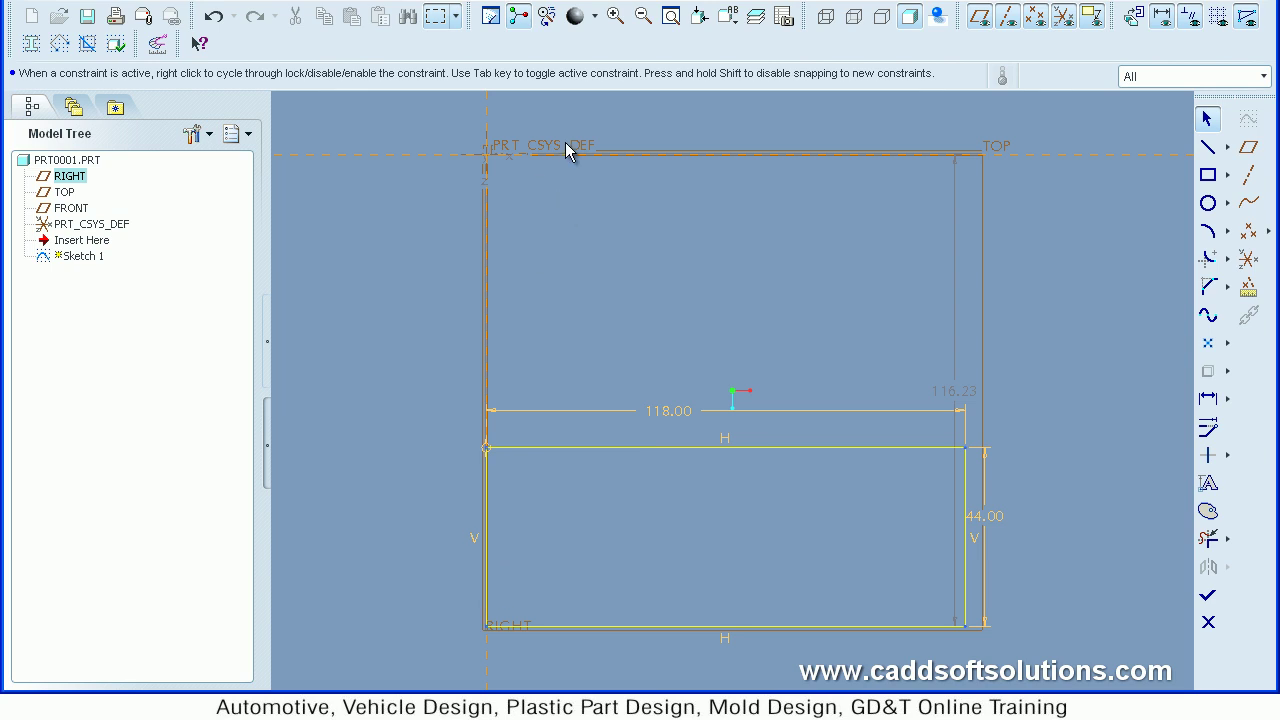
- Add a horizontal centerline along the sketch's horizontal reference through the origin
{"action": "left_click", "coordinate": [1228, 147]}
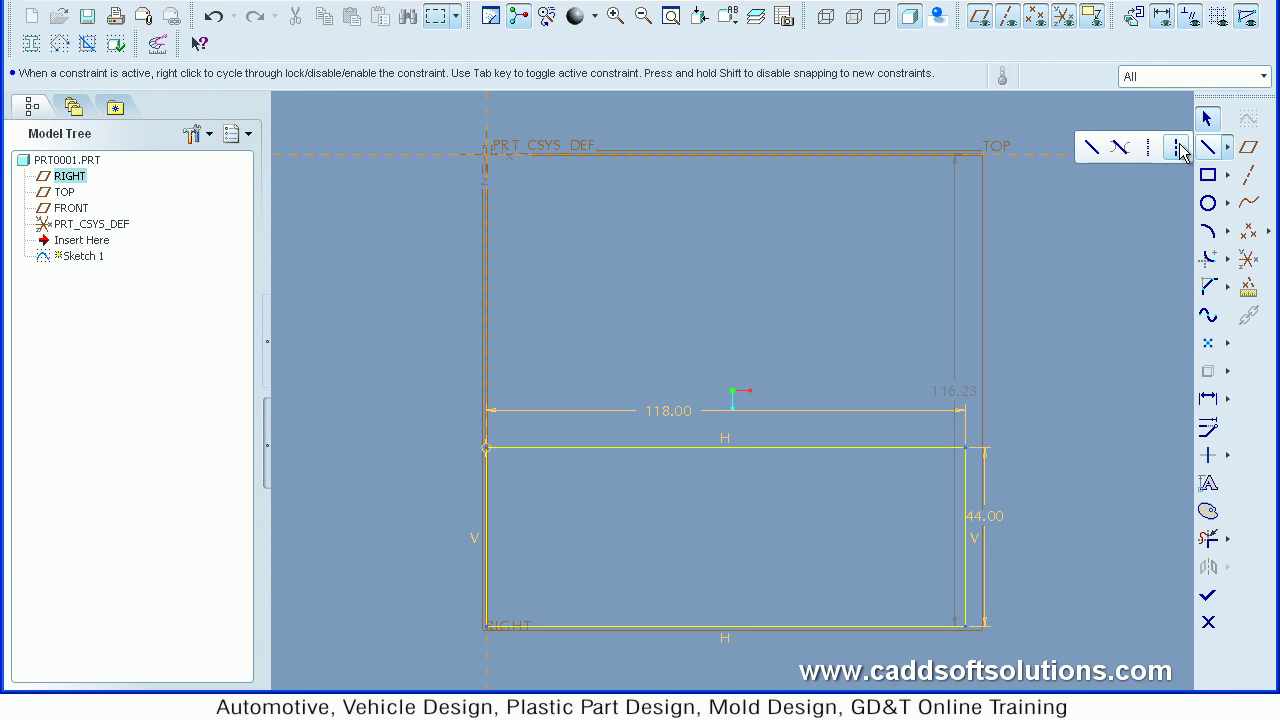
{"action": "left_click", "coordinate": [1180, 150]}
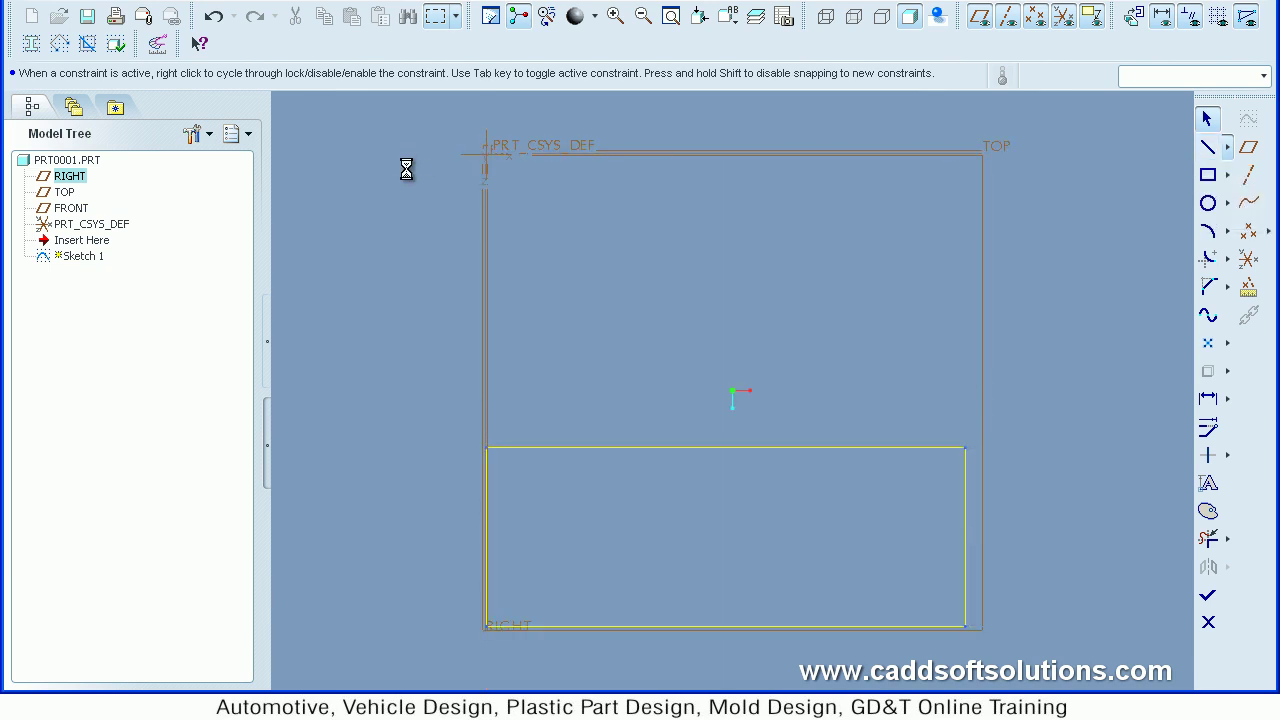
{"action": "left_click", "coordinate": [819, 154]}
{"action": "middle_click", "coordinate": [823, 255]}
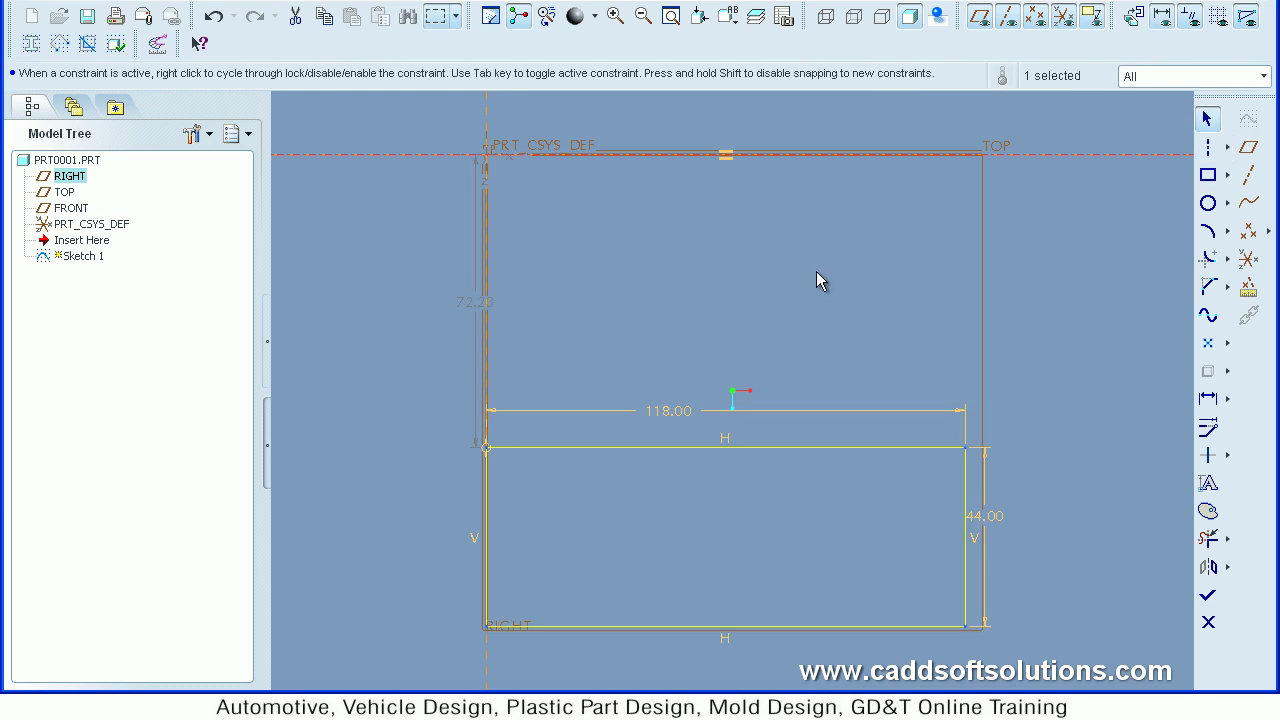
{"action": "left_click", "coordinate": [758, 330]}
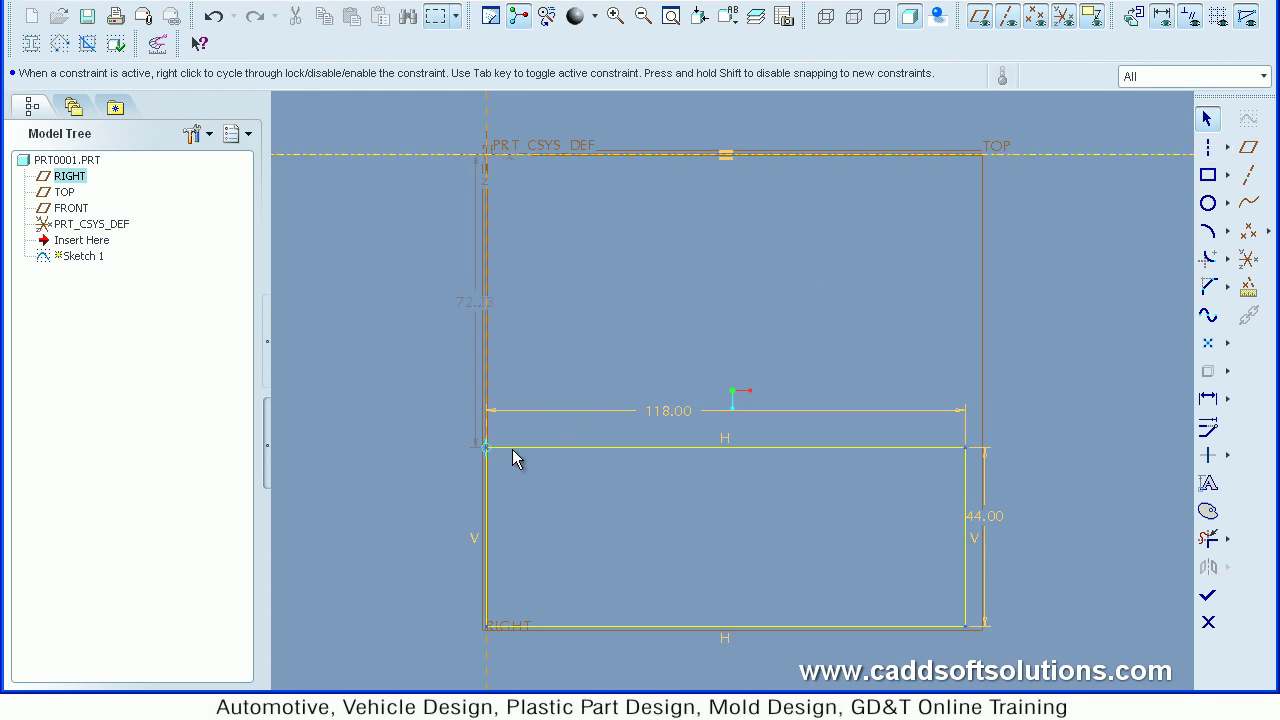
- Constrain the two rectangle corners on the vertical reference to be symmetric about the horizontal centerline
{"action": "left_click", "coordinate": [1228, 455]}
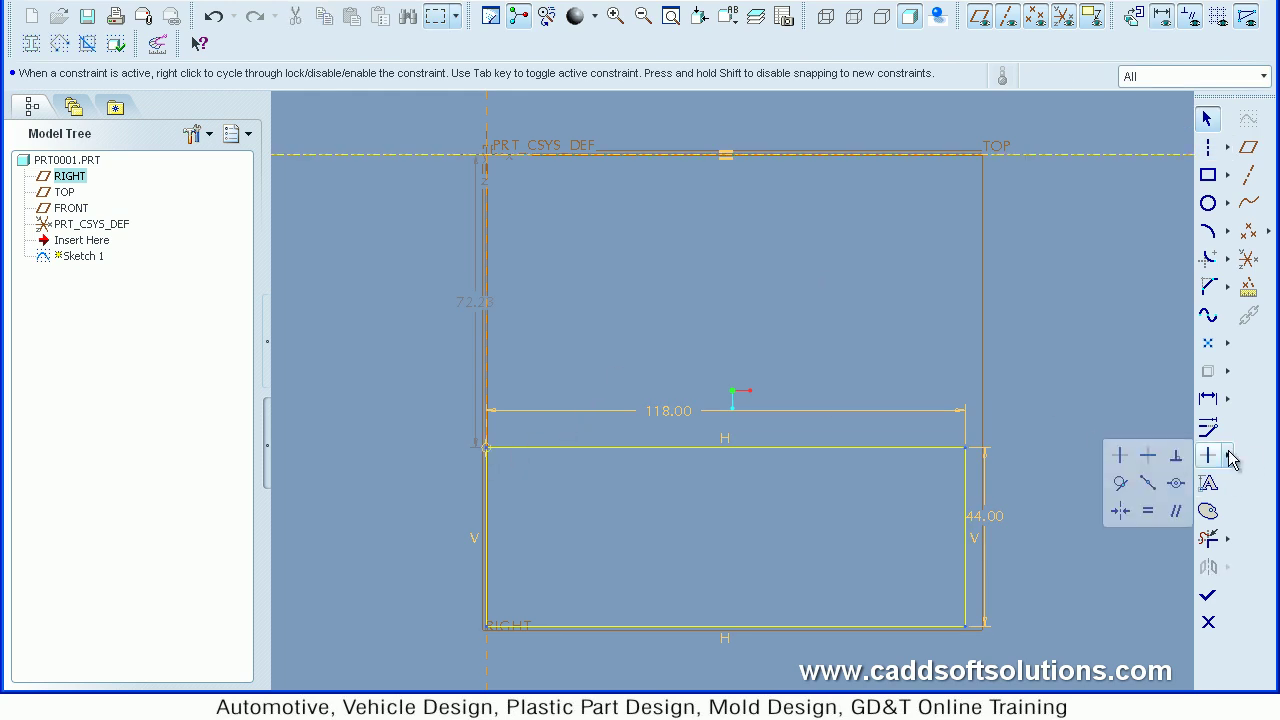
{"action": "left_click", "coordinate": [1130, 510]}
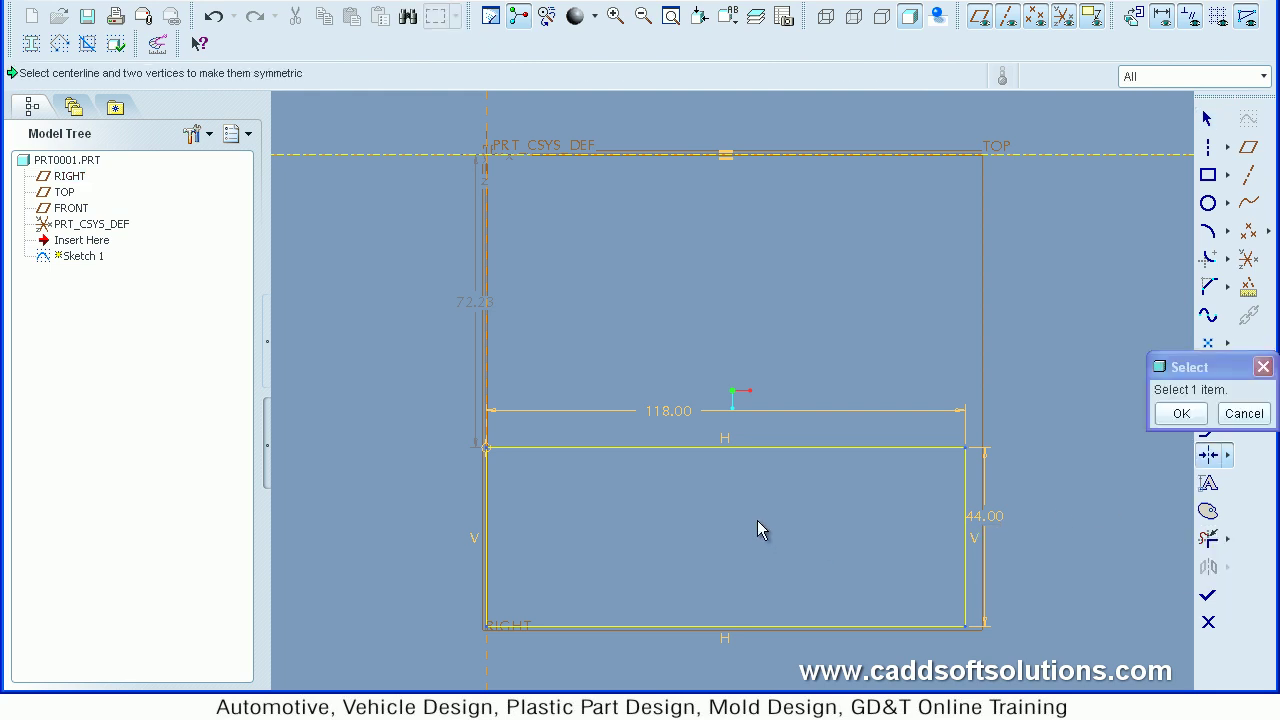
{"action": "left_click", "coordinate": [486, 448]}
{"action": "left_click", "coordinate": [485, 627]}
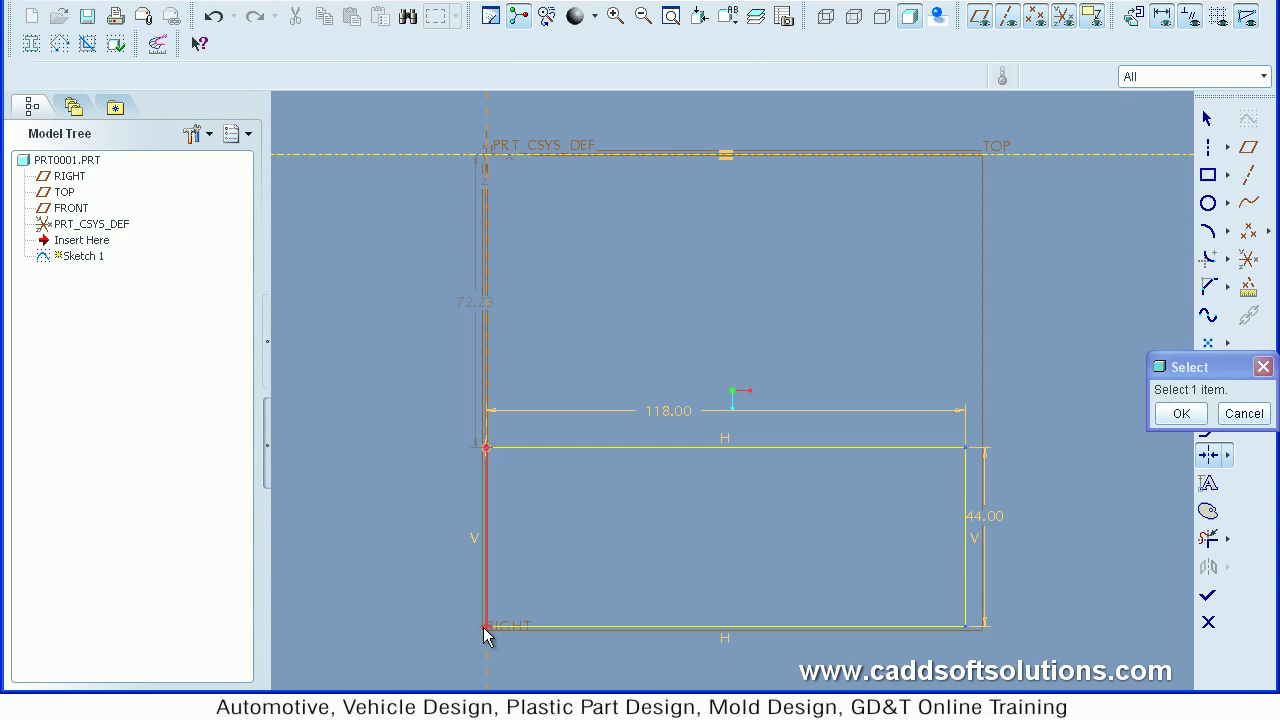
{"action": "left_click", "coordinate": [601, 154]}
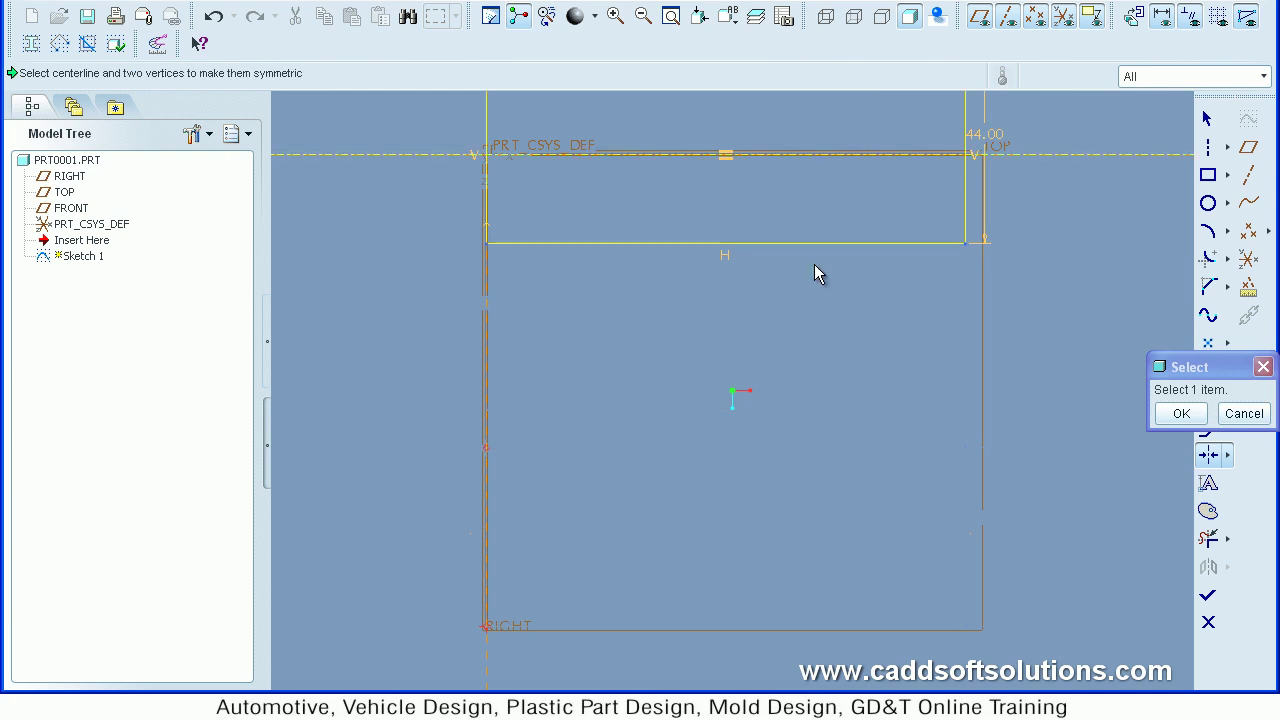
{"action": "left_click", "coordinate": [672, 14]}
{"action": "middle_click", "coordinate": [858, 363]}
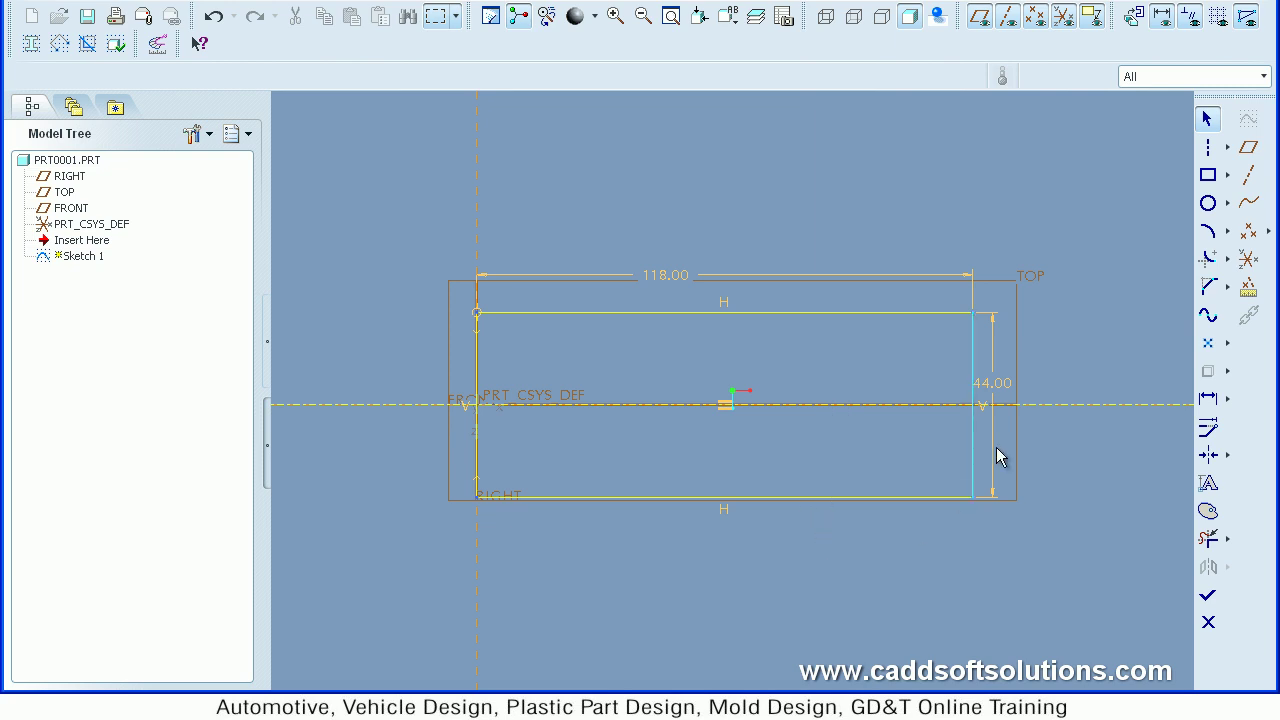
- Sketch a circle centered on the centerline, tangent to the rectangle's long edge, about 22 mm from the far short edge
{"action": "scroll", "coordinate": [1040, 411], "scroll_direction": "down", "scroll_amount": 1}
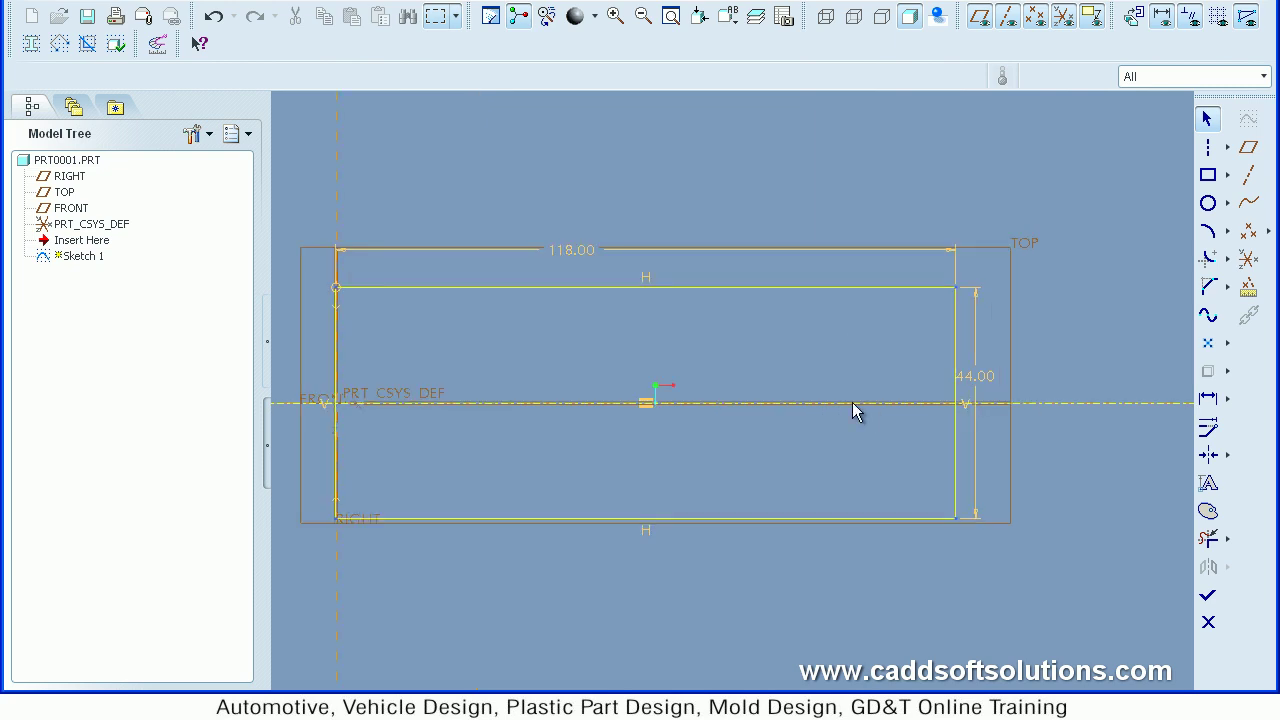
{"action": "left_click", "coordinate": [1208, 204]}
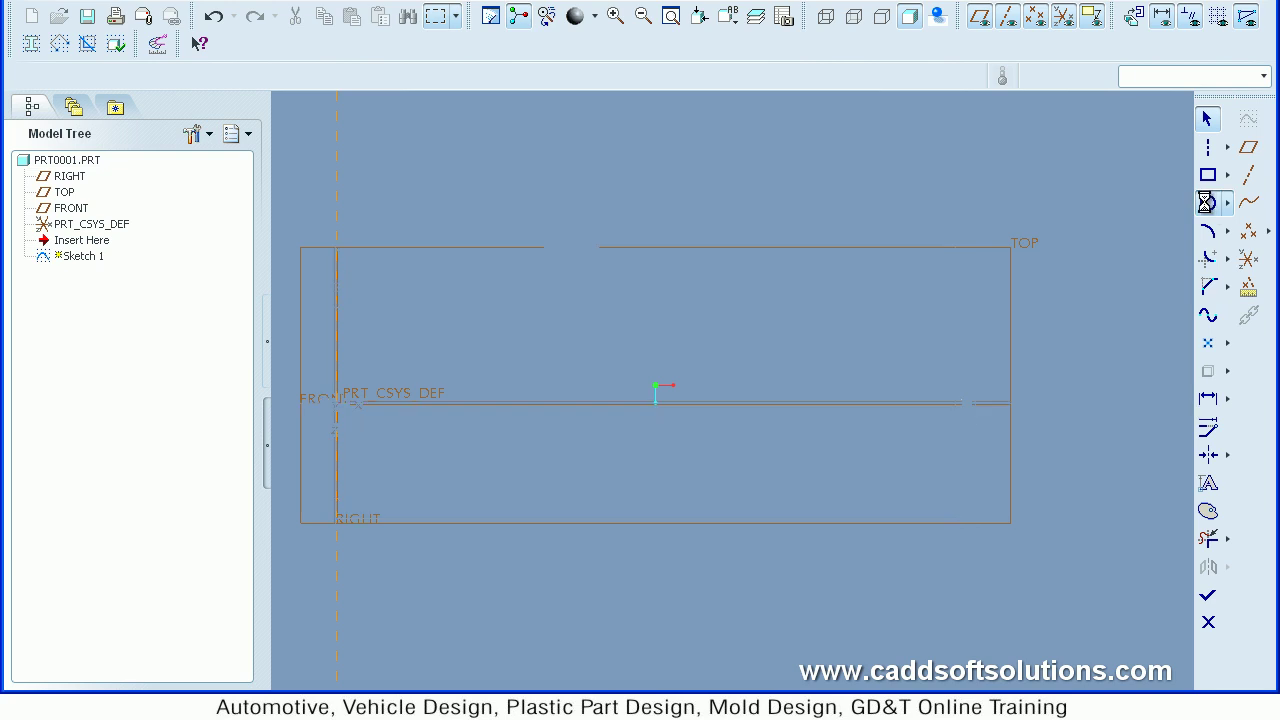
{"action": "left_click", "coordinate": [840, 400]}
{"action": "left_click", "coordinate": [845, 293]}
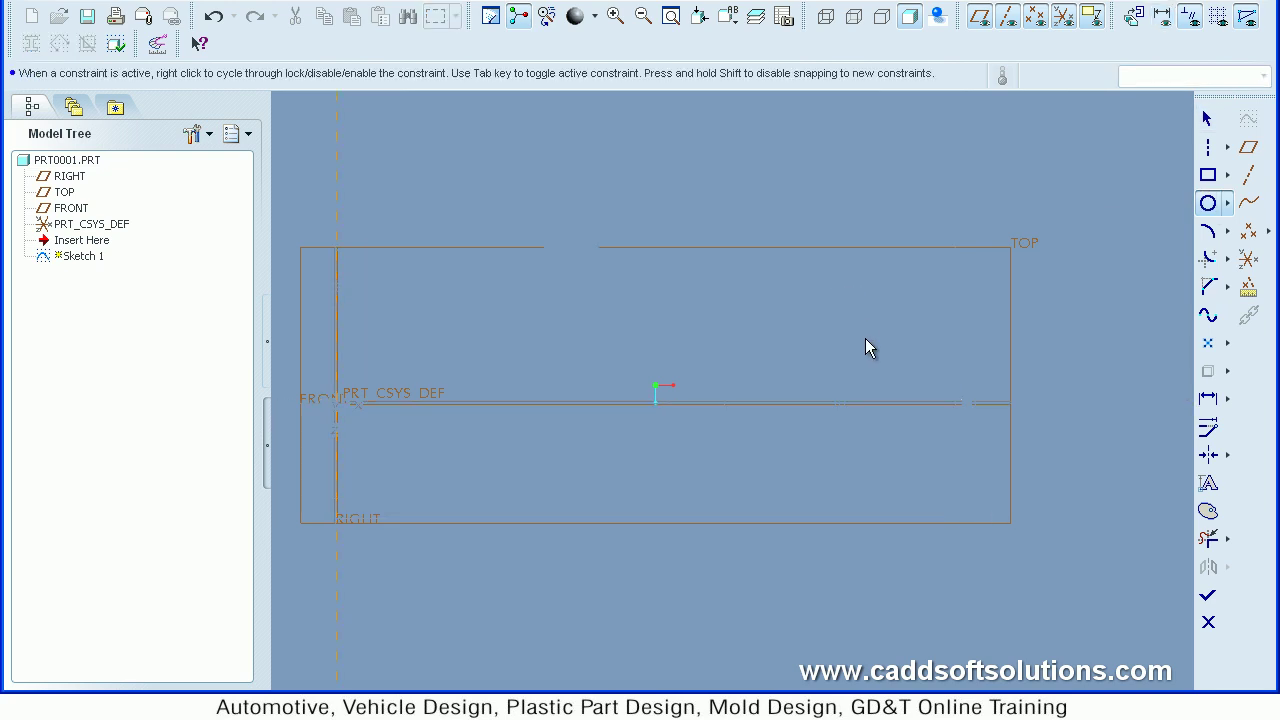
{"action": "middle_click", "coordinate": [866, 351]}
{"action": "left_click", "coordinate": [1085, 325]}
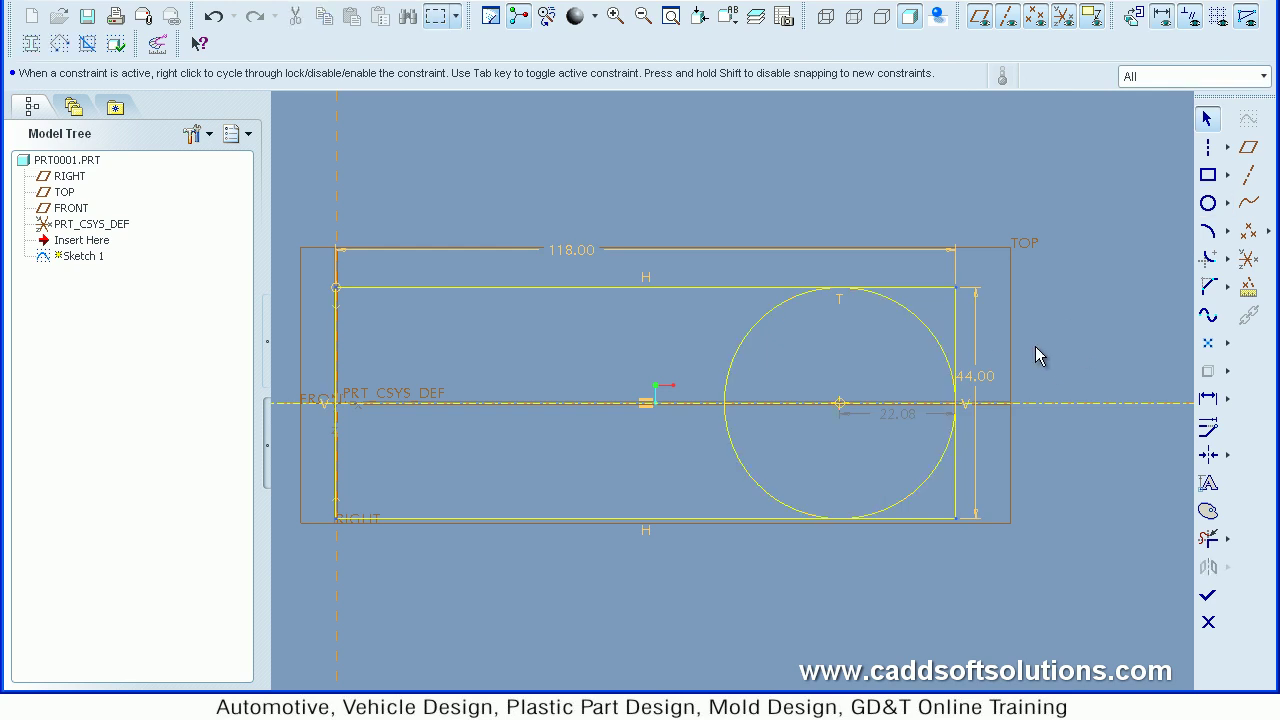
- Set the distance from the circle's center to the rectangle's far short edge to 22 mm
{"action": "scroll", "coordinate": [987, 398], "scroll_direction": "down", "scroll_amount": 2}
{"action": "scroll", "coordinate": [988, 398], "scroll_direction": "down", "scroll_amount": 1}
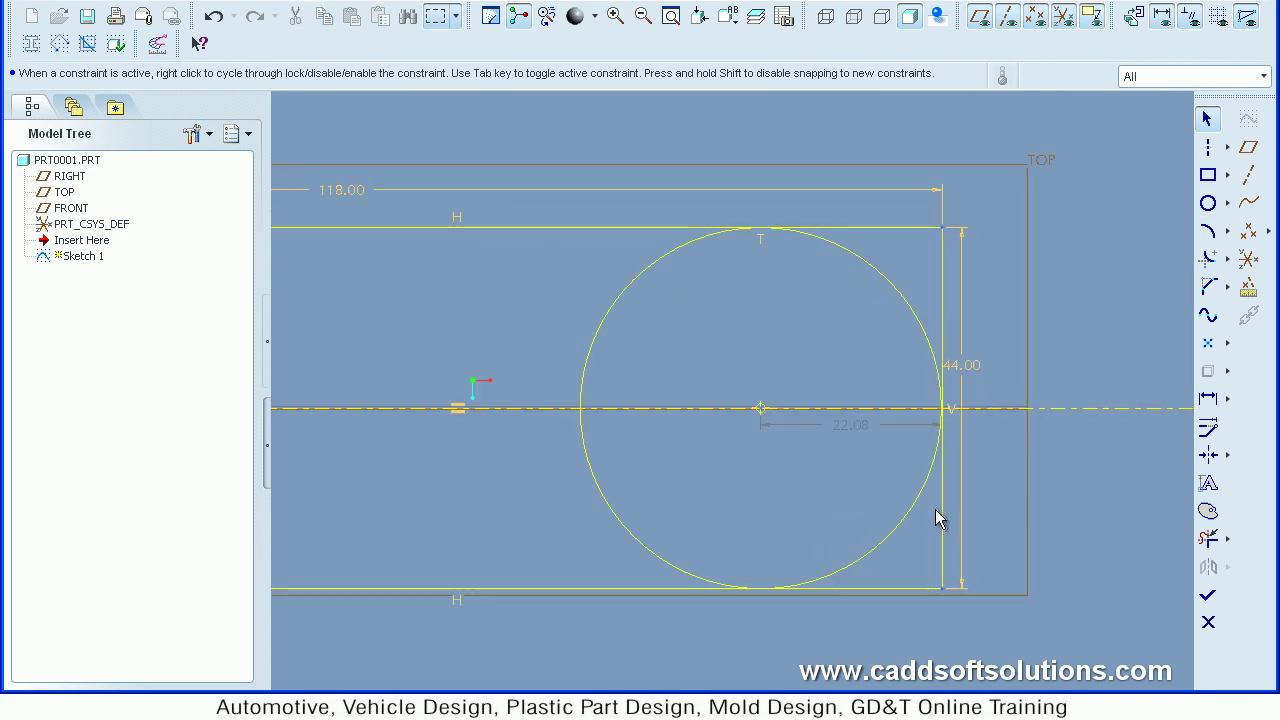
{"action": "left_click", "coordinate": [1228, 458]}
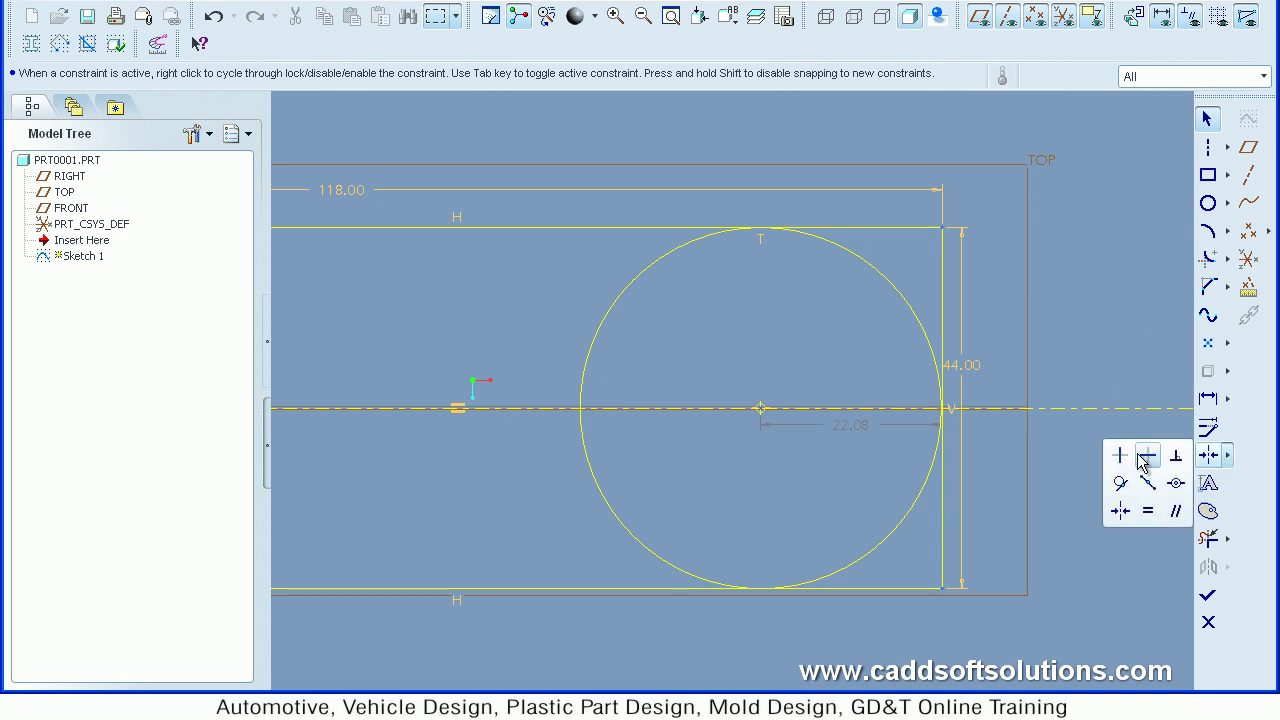
{"action": "left_click", "coordinate": [886, 479]}
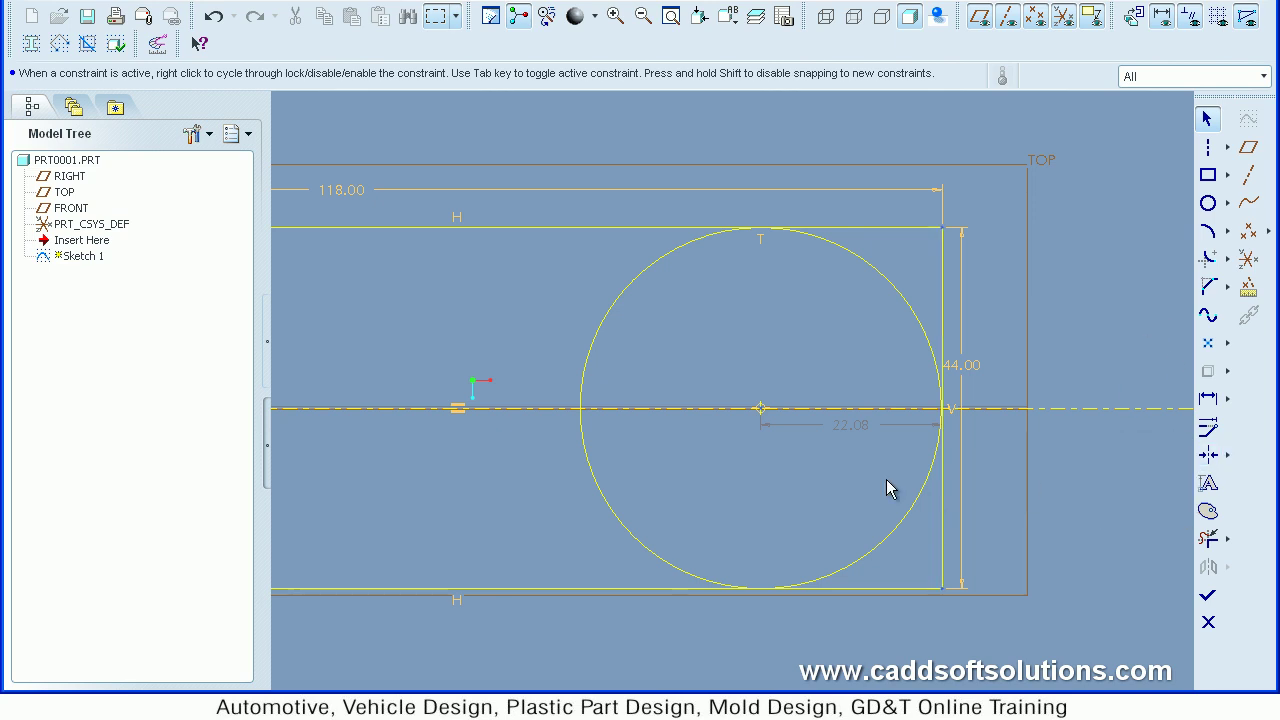
{"action": "double_click", "coordinate": [848, 426]}
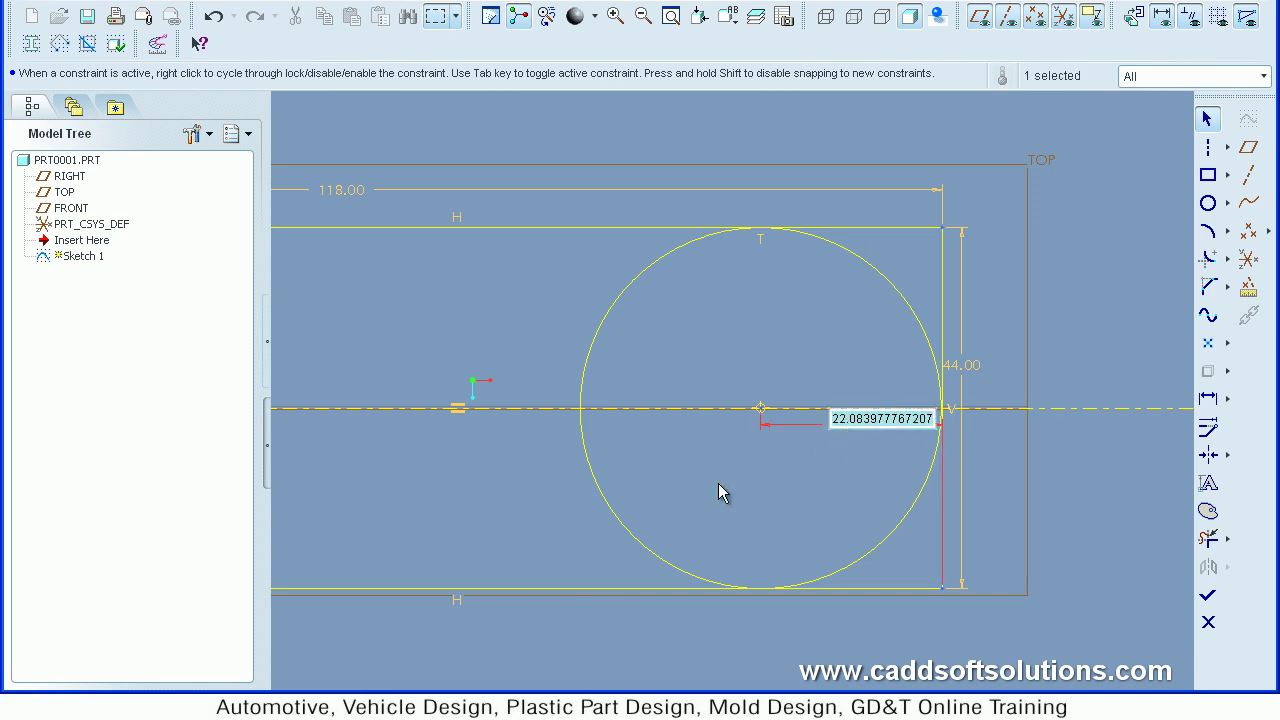
{"action": "type", "text": "22"}
{"action": "key", "text": "Return"}
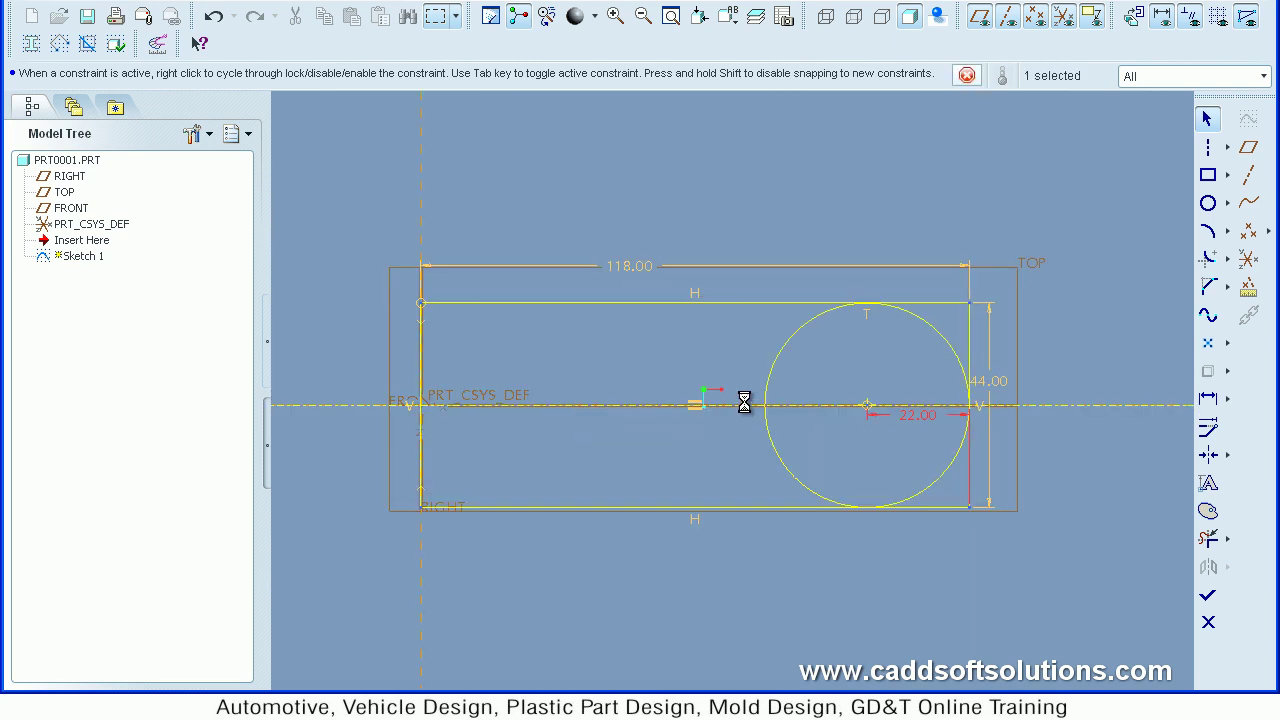
{"action": "scroll", "coordinate": [989, 405], "scroll_direction": "up", "scroll_amount": 3}
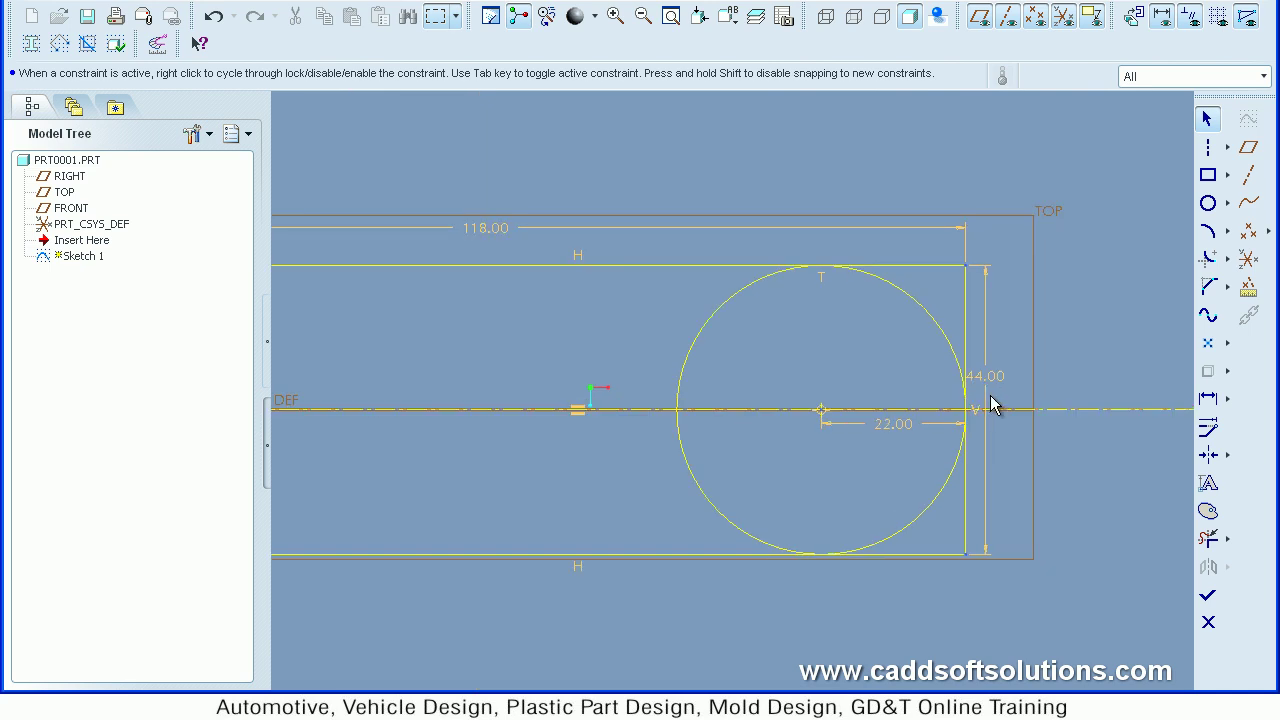
- Trim away the rectangle's corner segments beyond the circle and the circle's inner half to leave a rounded end
{"action": "left_click", "coordinate": [1208, 538]}
{"action": "left_click_drag", "start_coordinate": [926, 245], "coordinate": [988, 354]}
{"action": "left_click_drag", "start_coordinate": [1002, 489], "coordinate": [925, 574]}
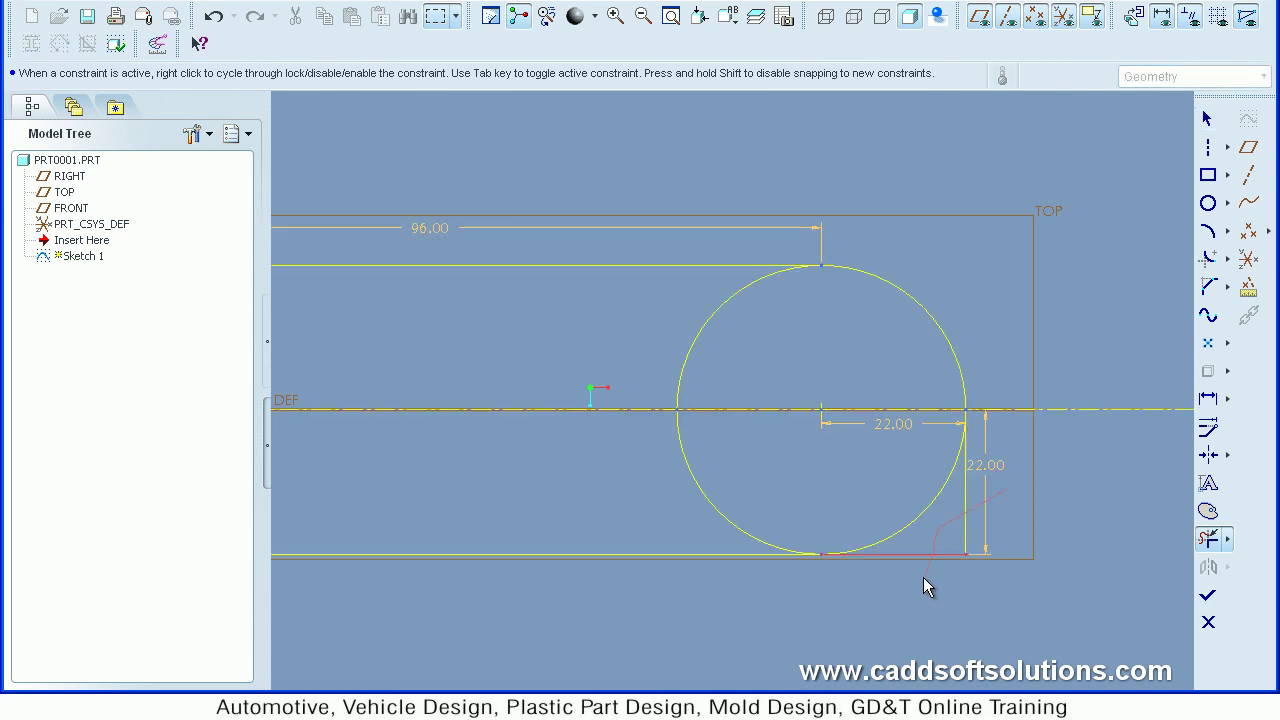
{"action": "left_click_drag", "start_coordinate": [769, 497], "coordinate": [655, 415]}
{"action": "left_click_drag", "start_coordinate": [727, 369], "coordinate": [777, 386]}
{"action": "left_click_drag", "start_coordinate": [614, 330], "coordinate": [732, 425]}
{"action": "left_click_drag", "start_coordinate": [707, 351], "coordinate": [709, 351]}
{"action": "middle_click", "coordinate": [750, 345]}
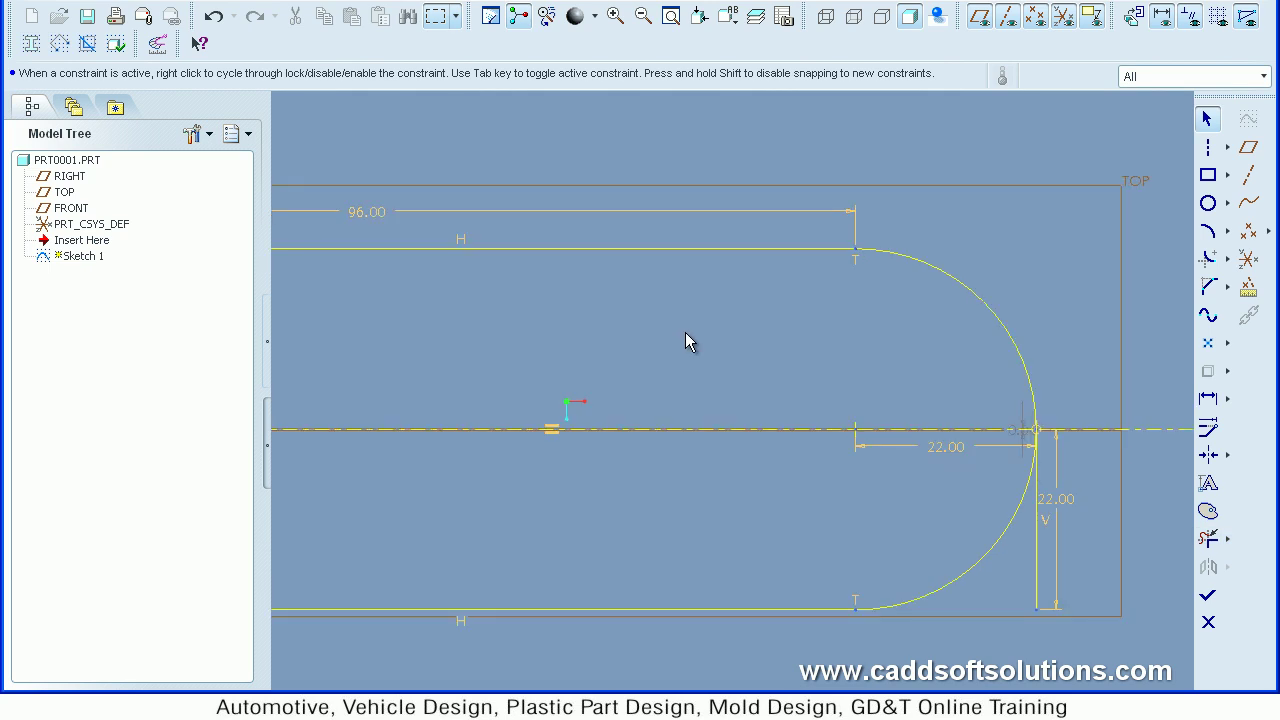
- Highlight the sketch's open ends, delete the leftover vertical segment beside the rounded end, and finish the sketch
{"action": "scroll", "coordinate": [686, 330], "scroll_direction": "up", "scroll_amount": 1}
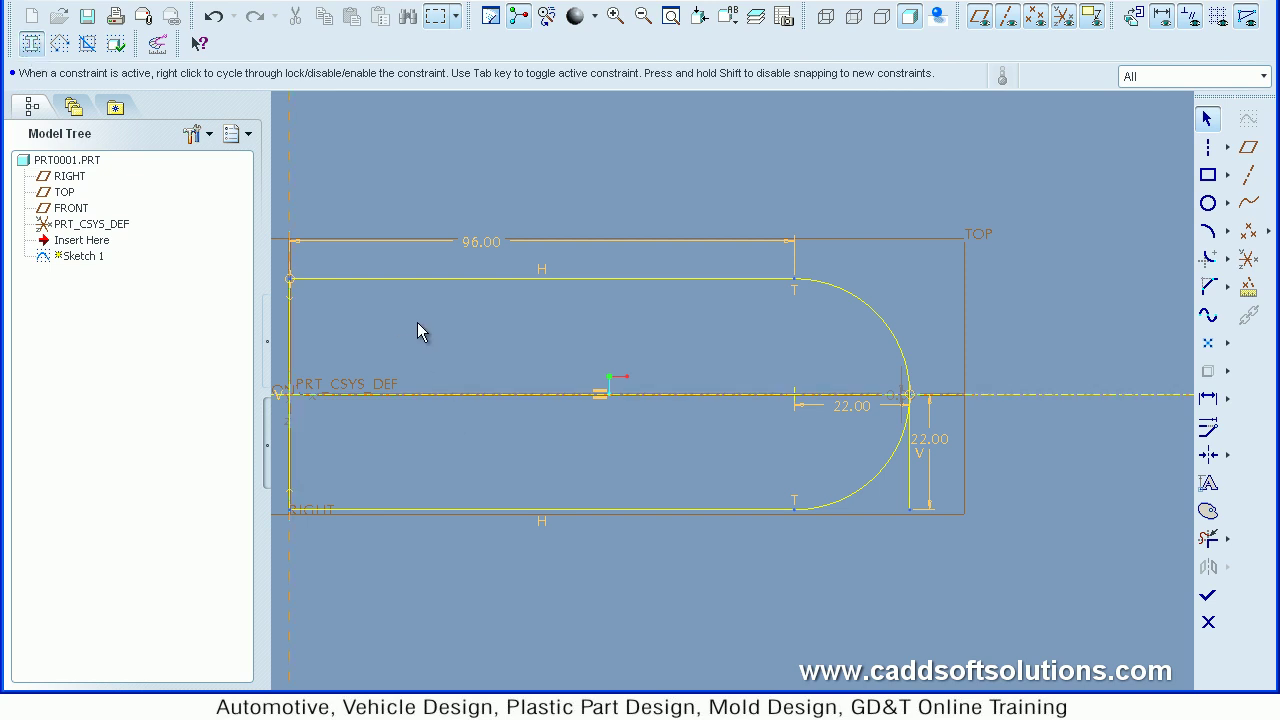
{"action": "middle_click_drag", "start_coordinate": [647, 421], "coordinate": [716, 425], "text": "shift"}
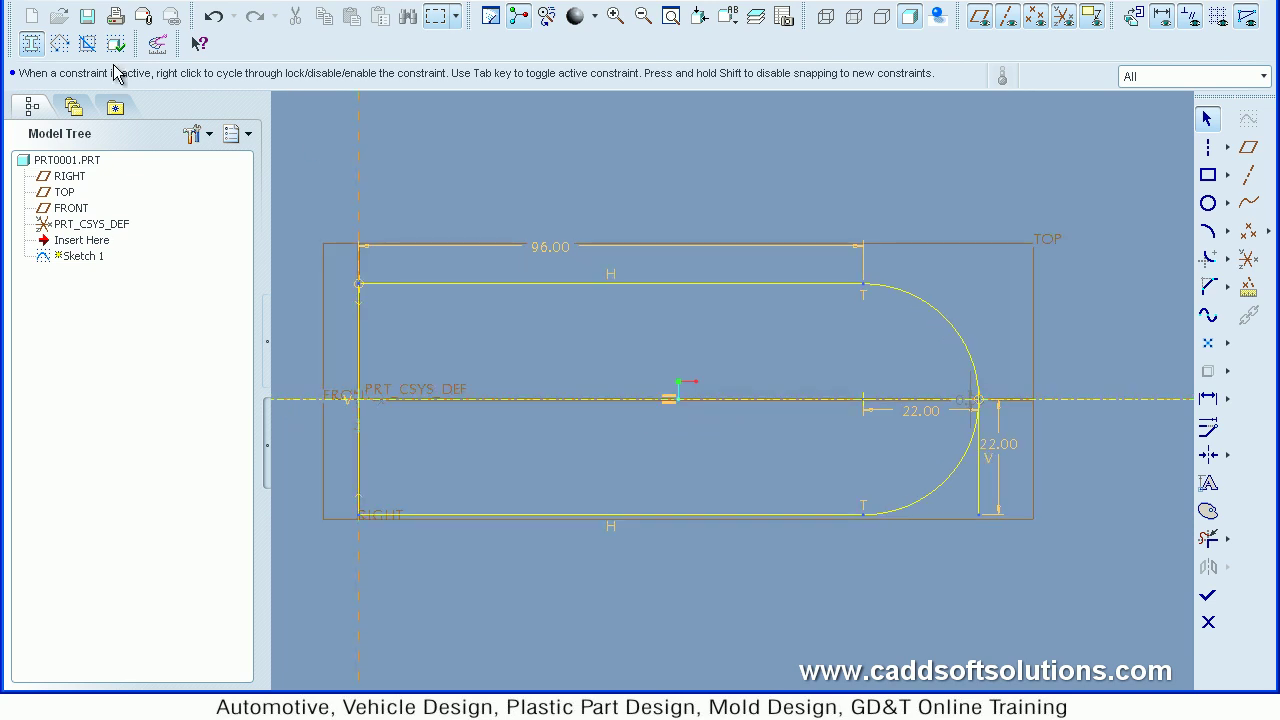
{"action": "left_click", "coordinate": [63, 50]}
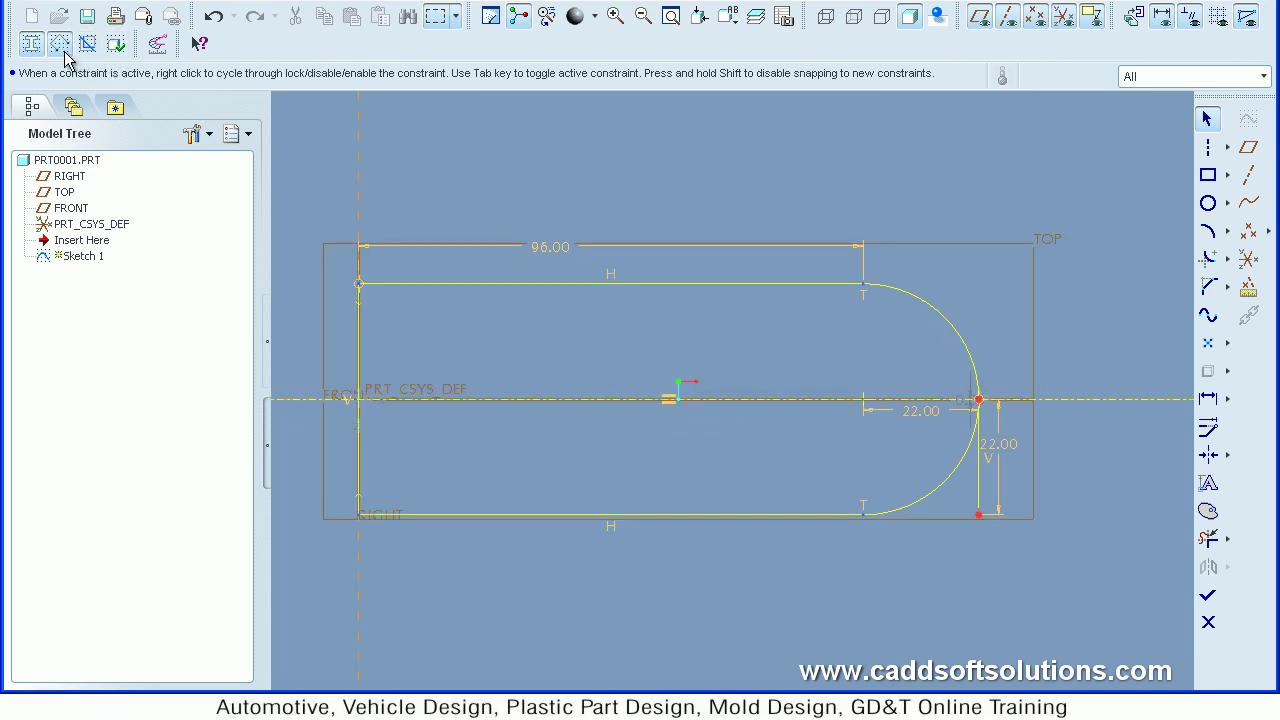
{"action": "left_click", "coordinate": [981, 497]}
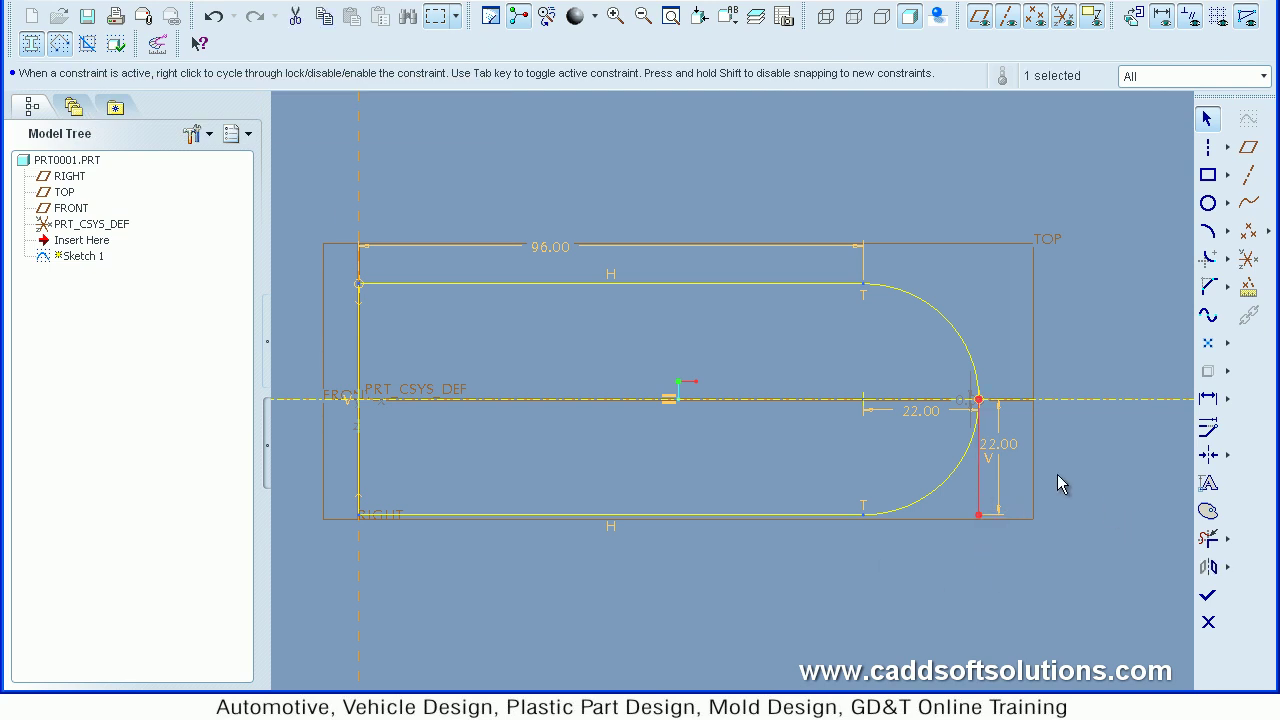
{"action": "key", "text": "Delete"}
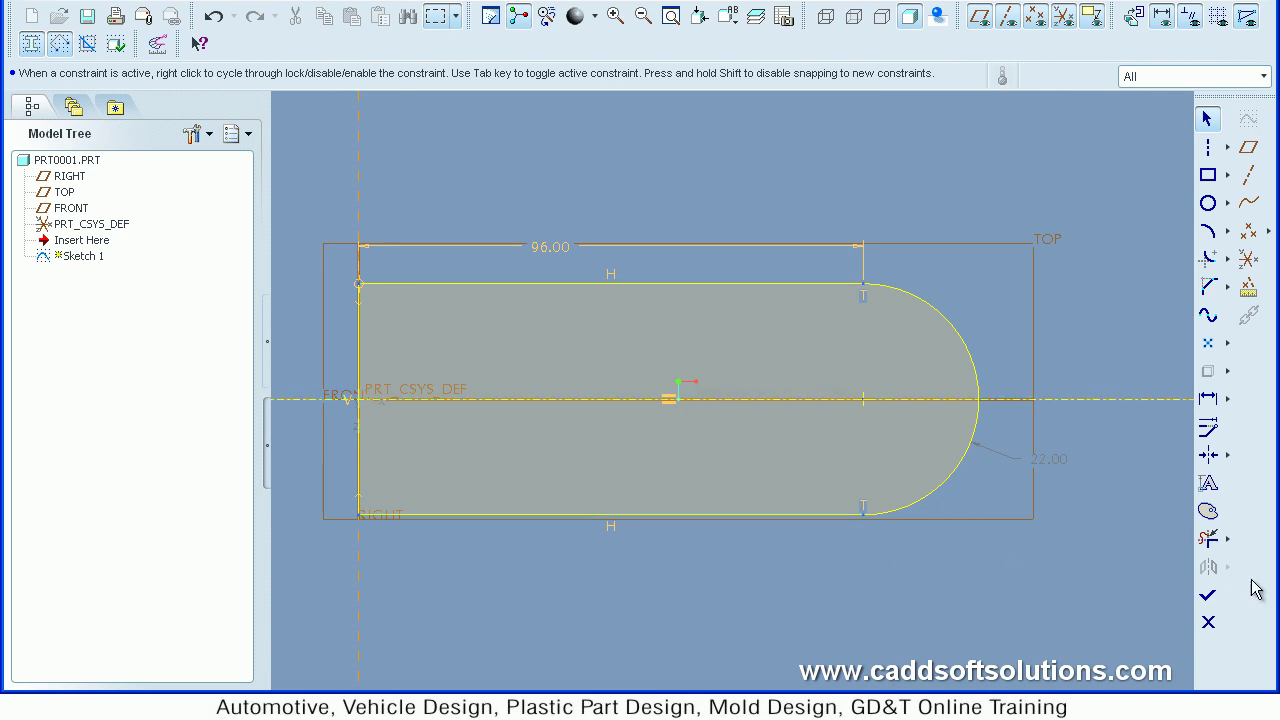
{"action": "left_click", "coordinate": [1212, 597]}
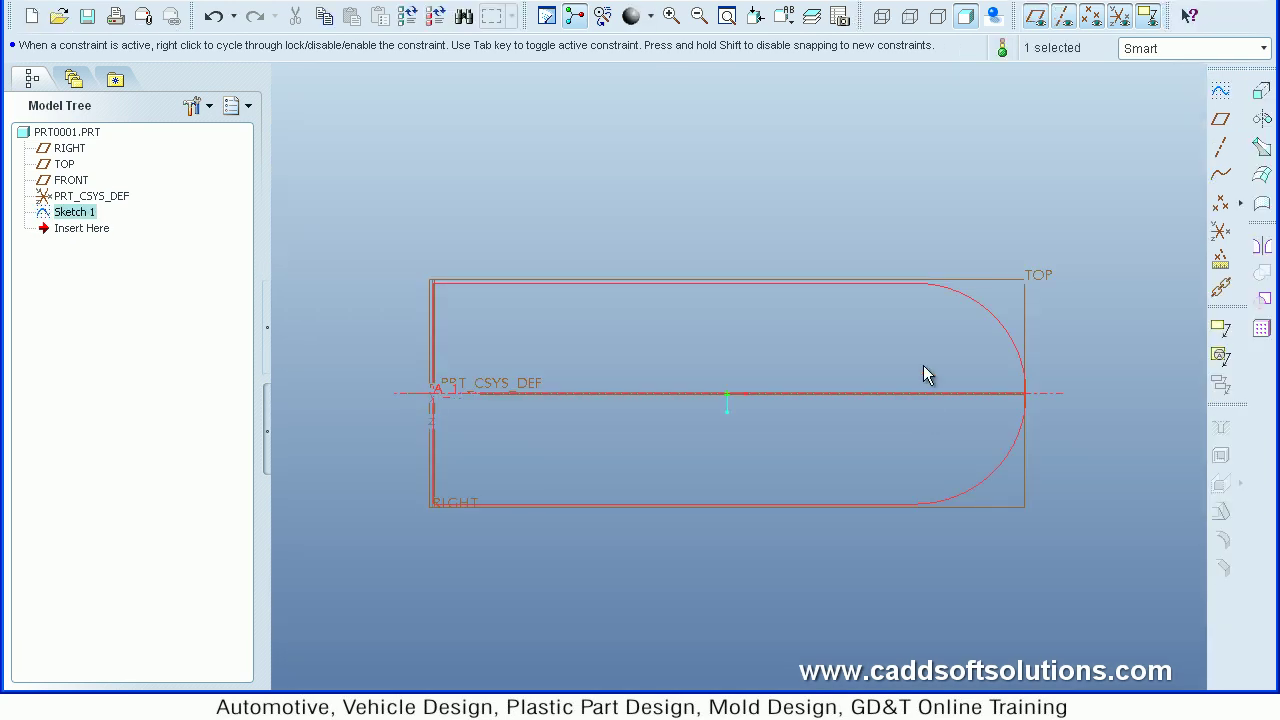
- Extrude the rounded-end profile upward from the TOP plane to a depth of 16 mm
{"action": "left_click", "coordinate": [1260, 96]}
{"action": "mouse_move", "coordinate": [686, 366]}
{"action": "middle_mouse_down"}
{"action": "mouse_move", "coordinate": [682, 323]}
{"action": "mouse_move", "coordinate": [675, 338]}
{"action": "middle_mouse_up"}
{"action": "double_click", "coordinate": [780, 189]}
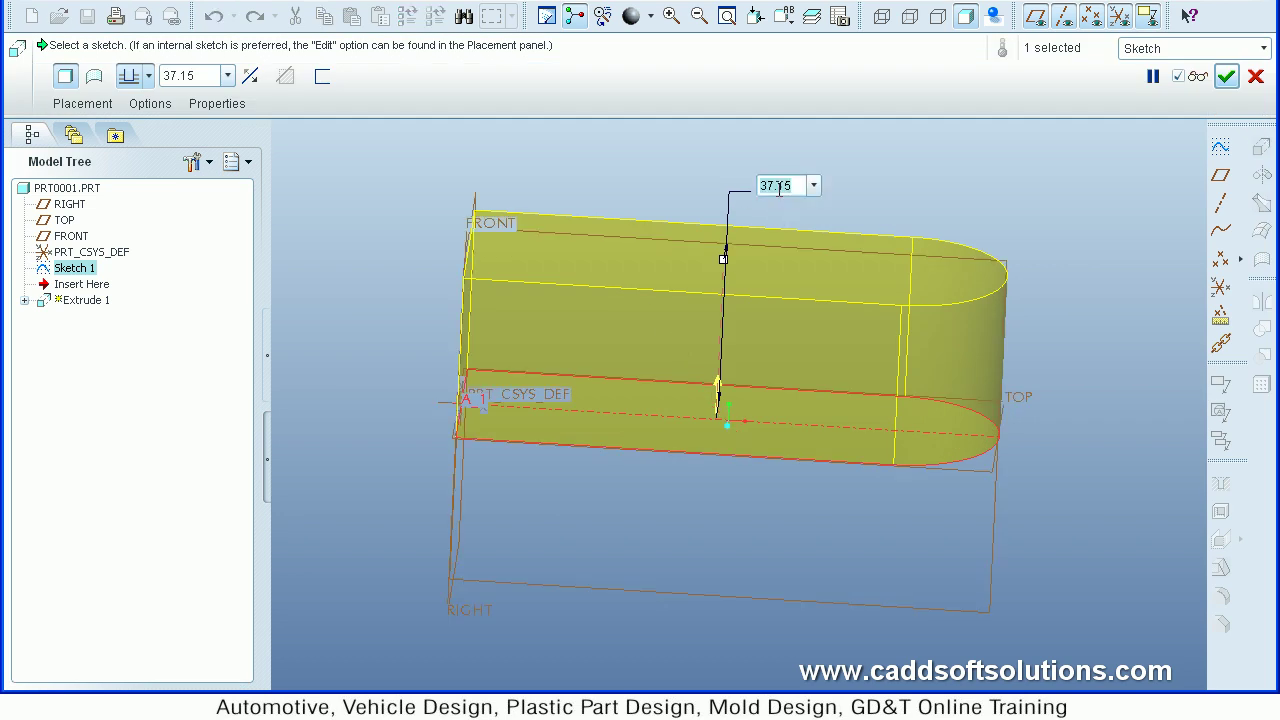
{"action": "type", "text": "16"}
{"action": "key", "text": "Return"}
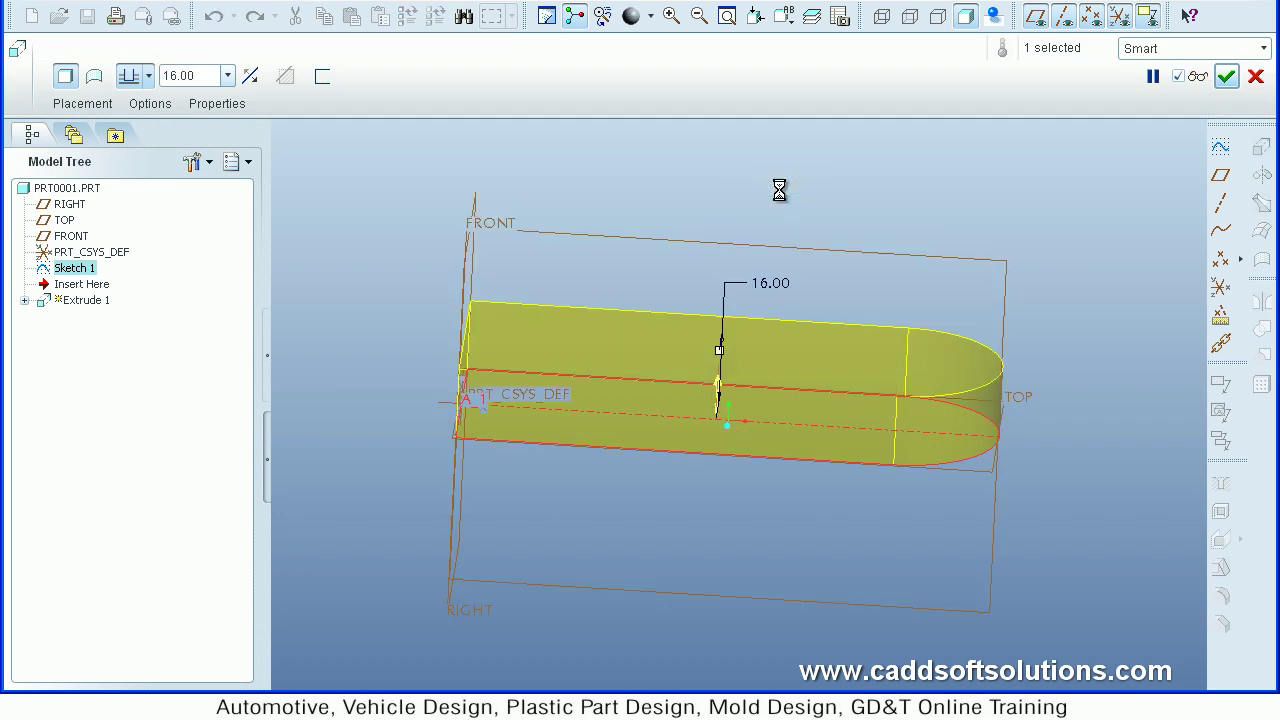
{"action": "left_click", "coordinate": [1228, 78]}
{"action": "middle_click_drag", "start_coordinate": [1120, 457], "coordinate": [1078, 491]}
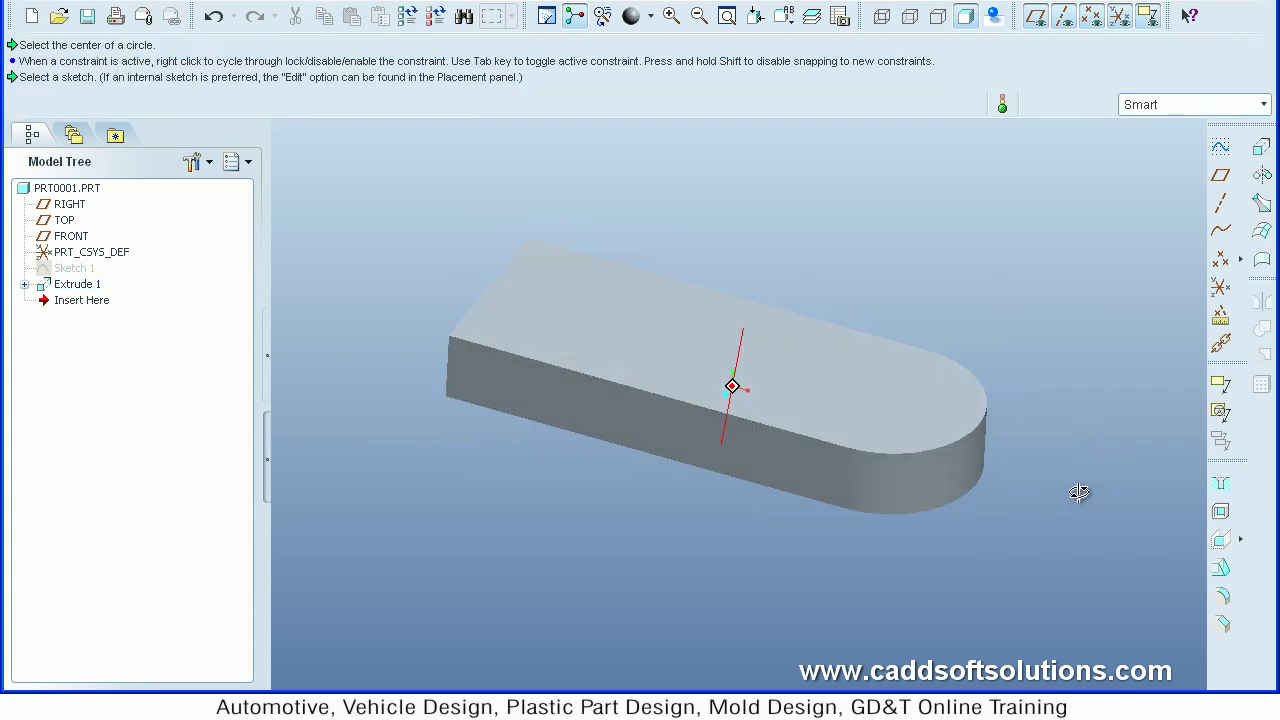
- Start a new sketch on the upper face of the extruded plate
{"action": "left_click", "coordinate": [830, 410]}
{"action": "left_click", "coordinate": [864, 413]}
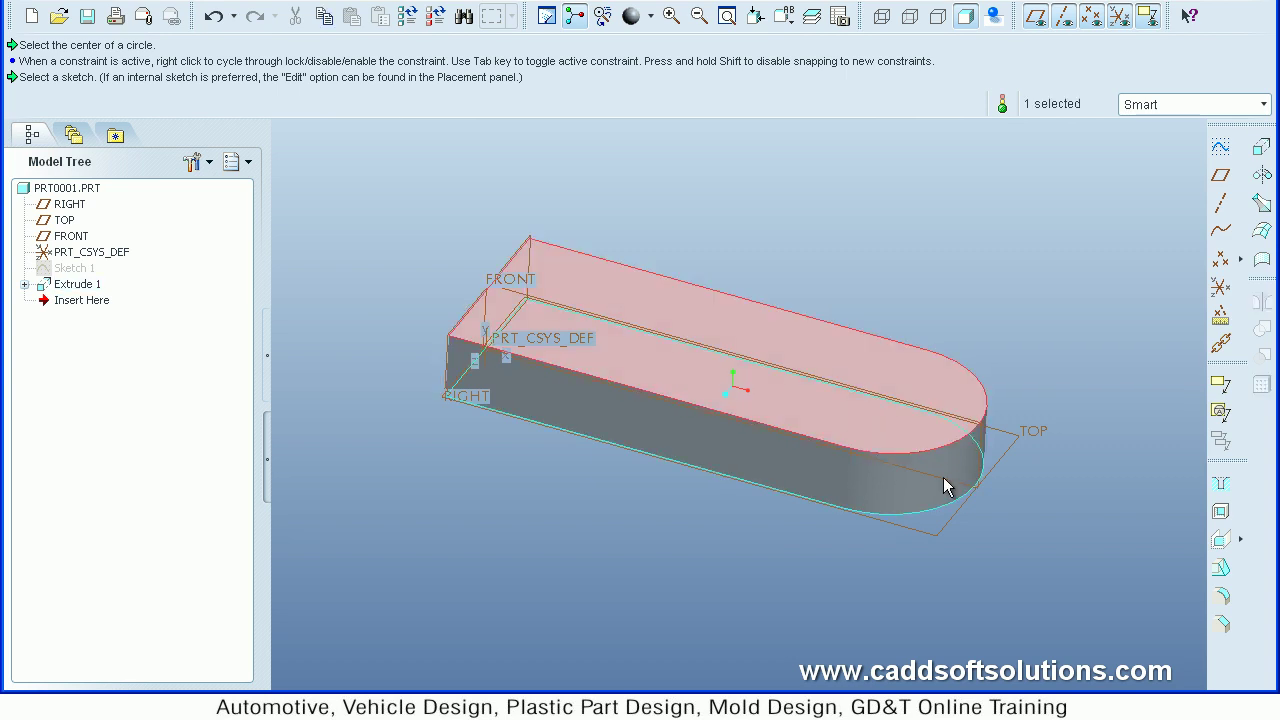
{"action": "left_click", "coordinate": [1221, 148]}
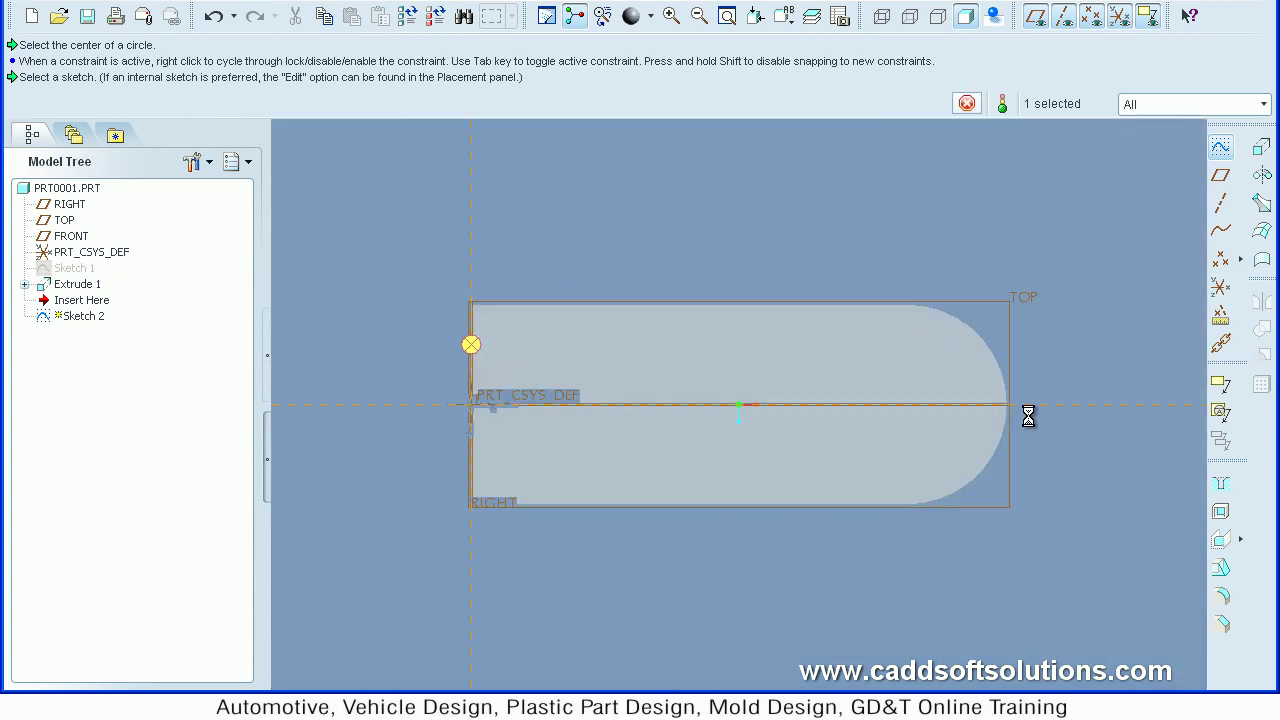
{"action": "left_click", "coordinate": [1186, 382]}
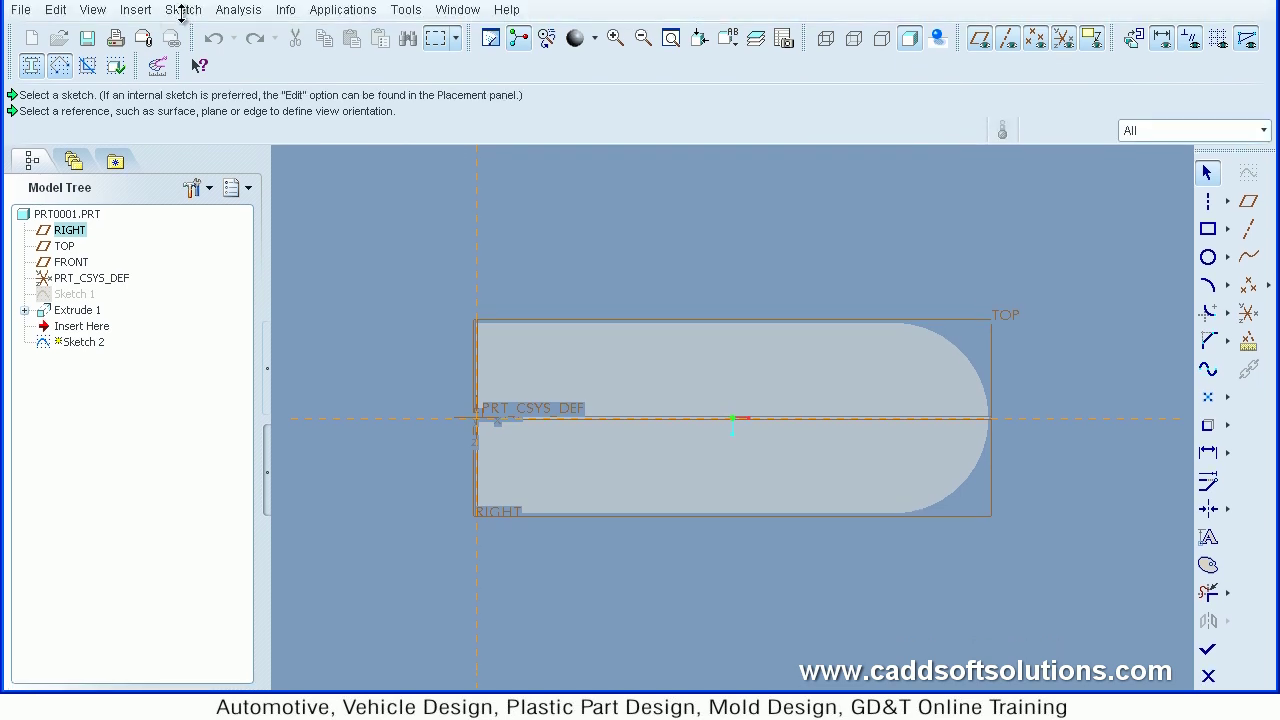
- Add the plate's rounded-end edge as a reference for the sketch
{"action": "left_click", "coordinate": [183, 12]}
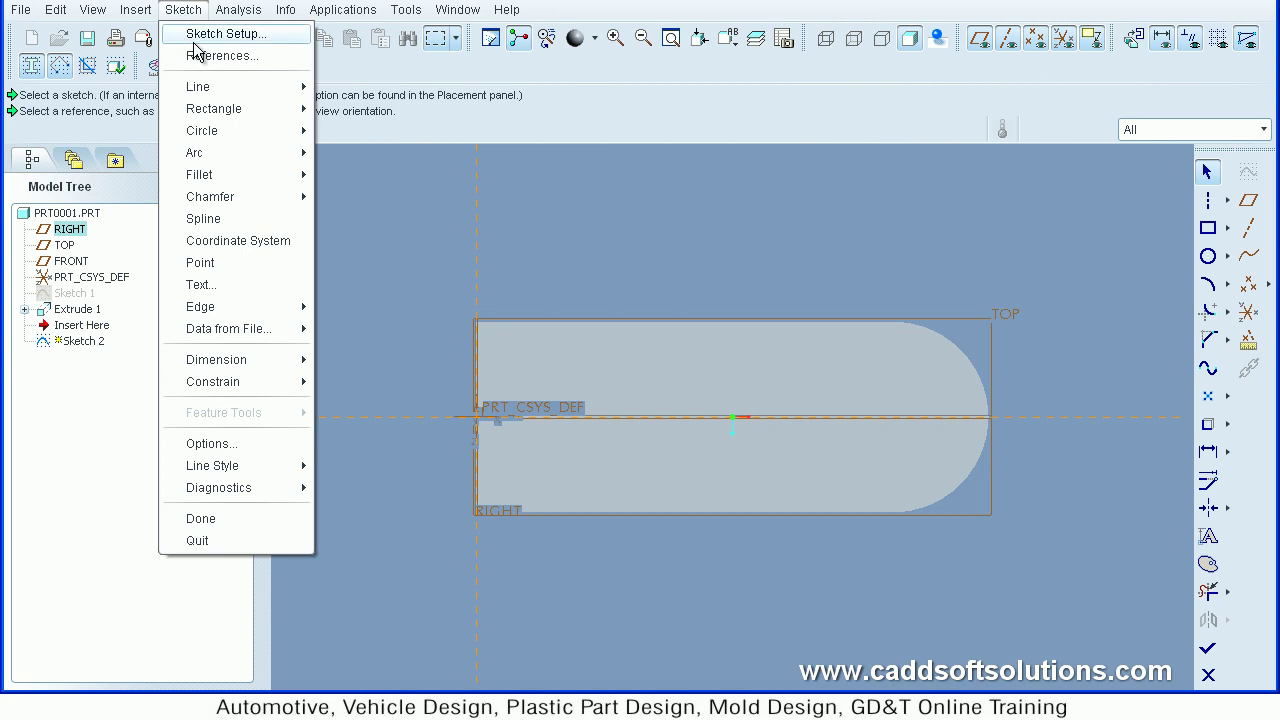
{"action": "left_click", "coordinate": [200, 58]}
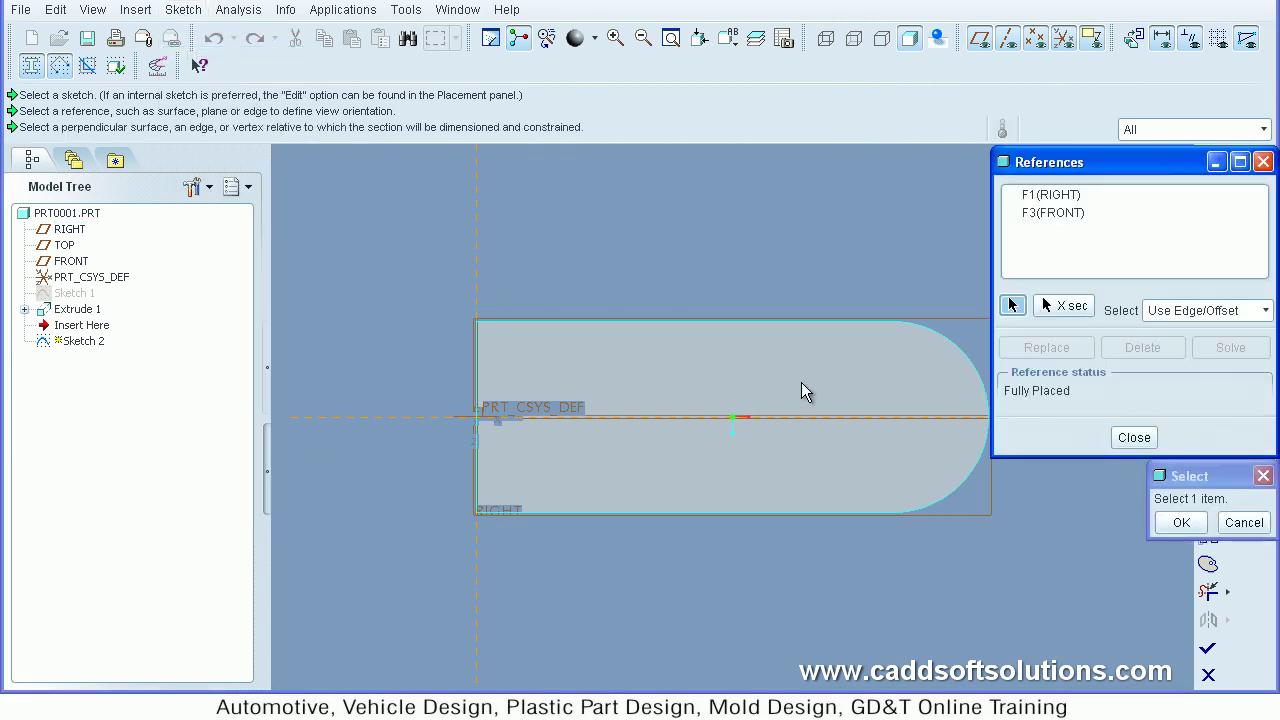
{"action": "left_click", "coordinate": [932, 338]}
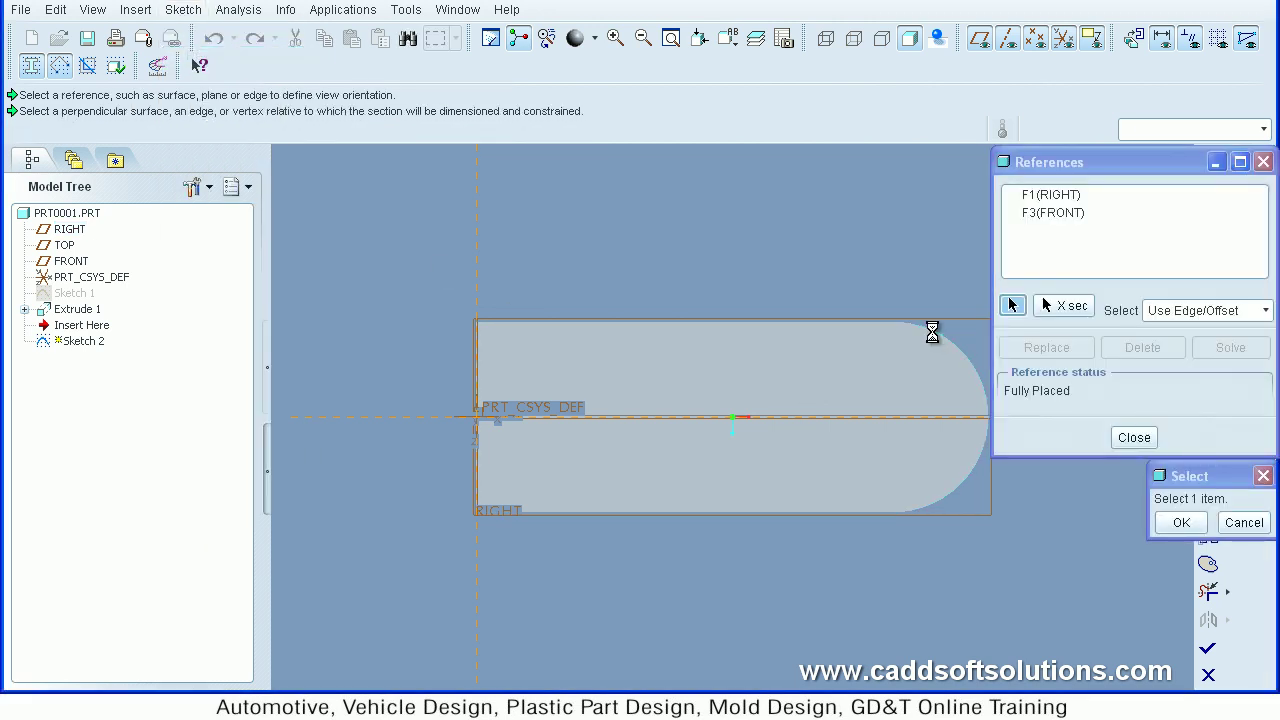
{"action": "left_click", "coordinate": [1134, 437]}
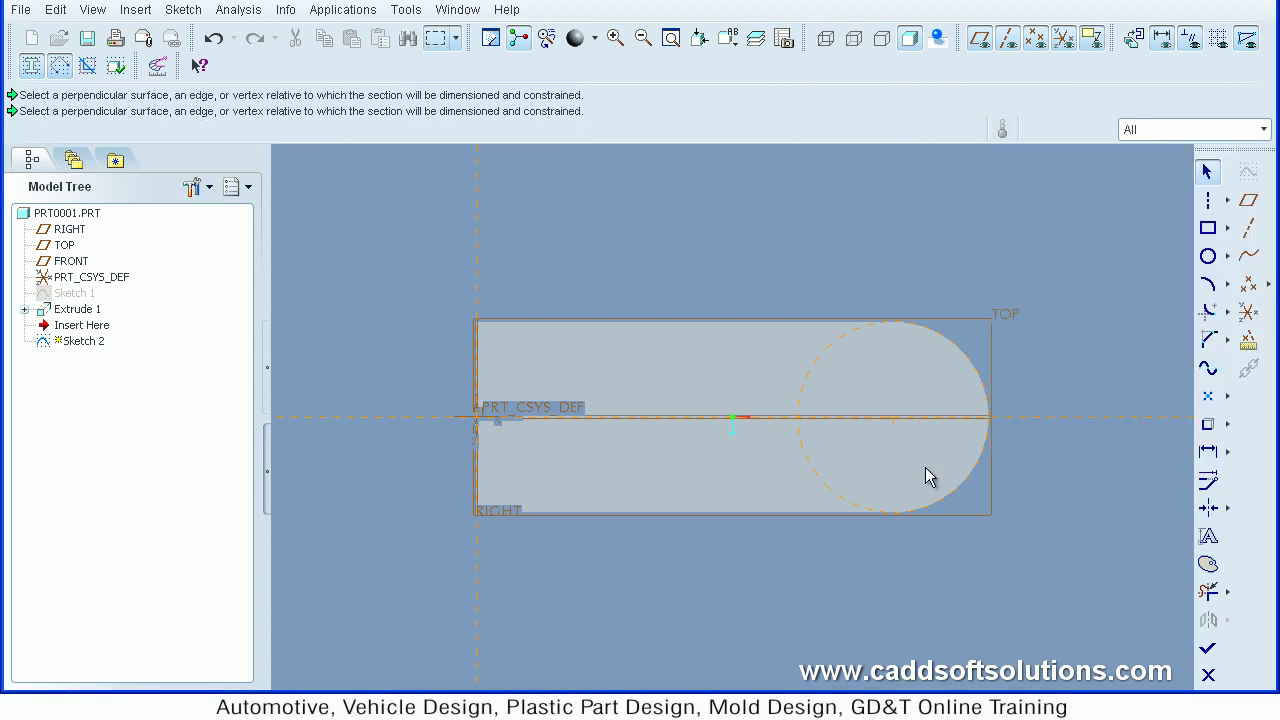
- Sketch a circle concentric with the plate's rounded end and set its diameter to 16 mm
{"action": "left_click", "coordinate": [1208, 256]}
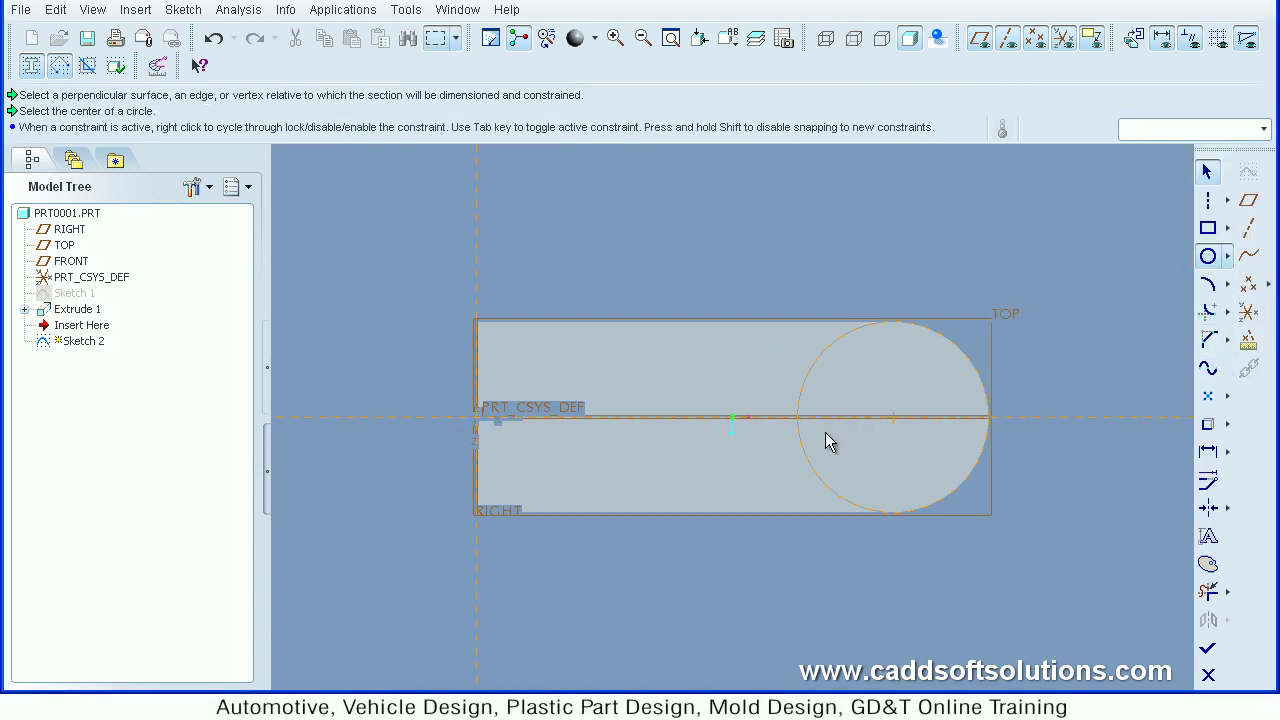
{"action": "left_click", "coordinate": [894, 418]}
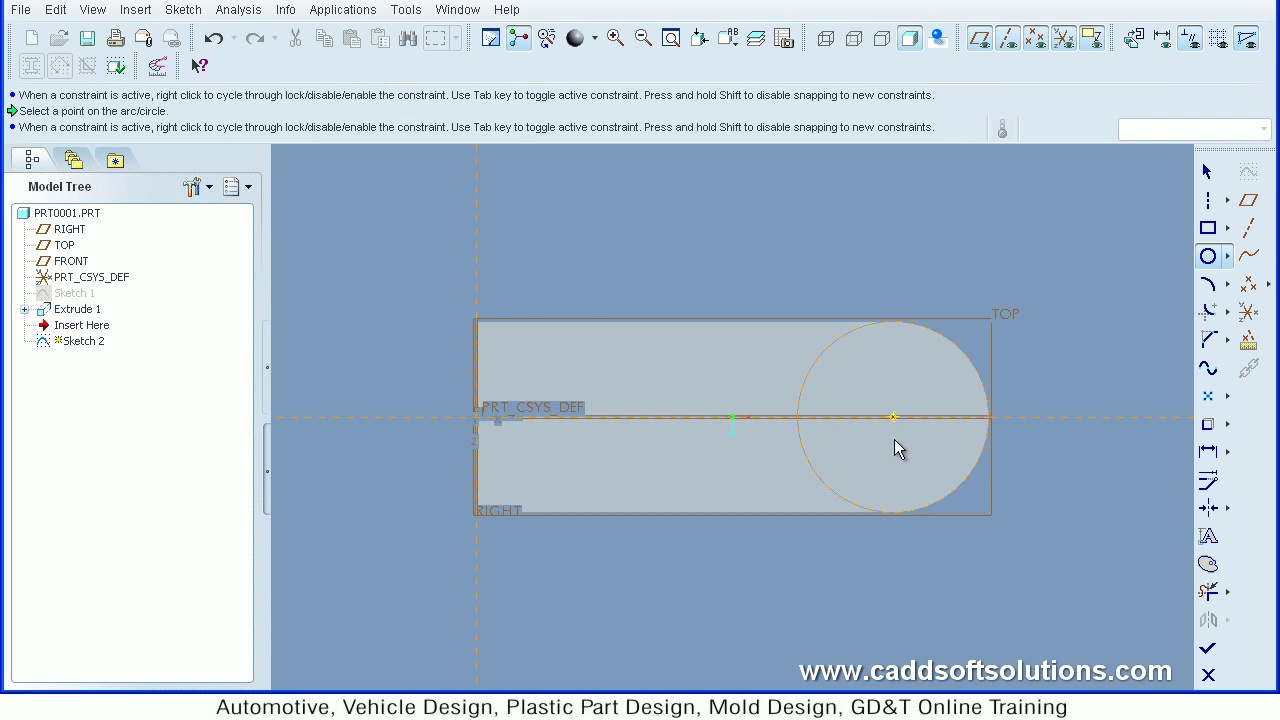
{"action": "left_click", "coordinate": [1016, 510]}
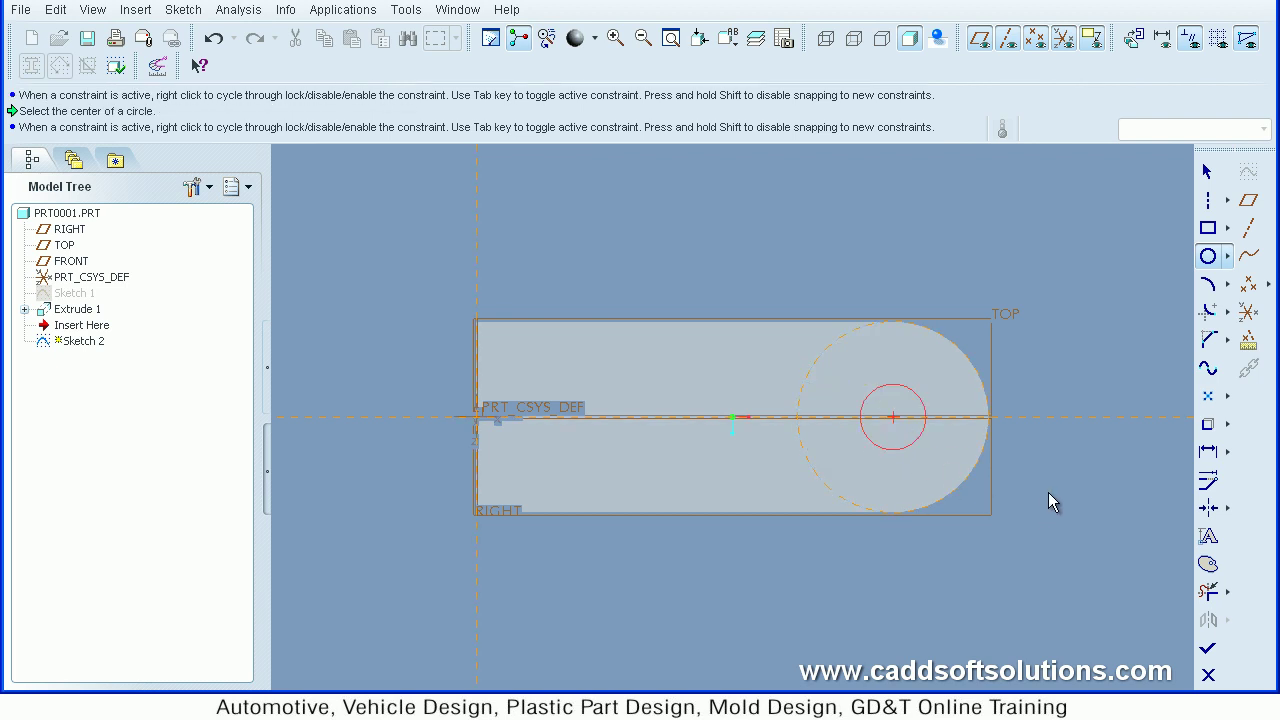
{"action": "middle_click", "coordinate": [1048, 492]}
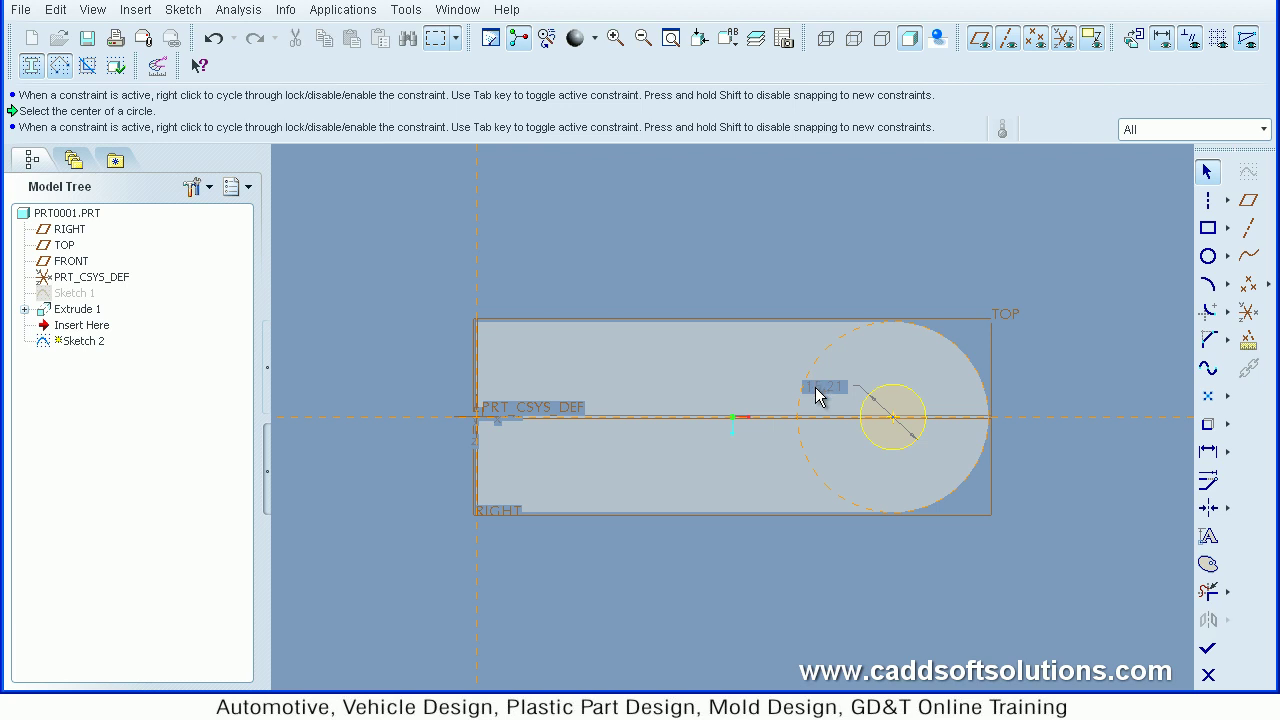
{"action": "double_click", "coordinate": [816, 387]}
{"action": "type", "text": "16"}
{"action": "key", "text": "Return"}
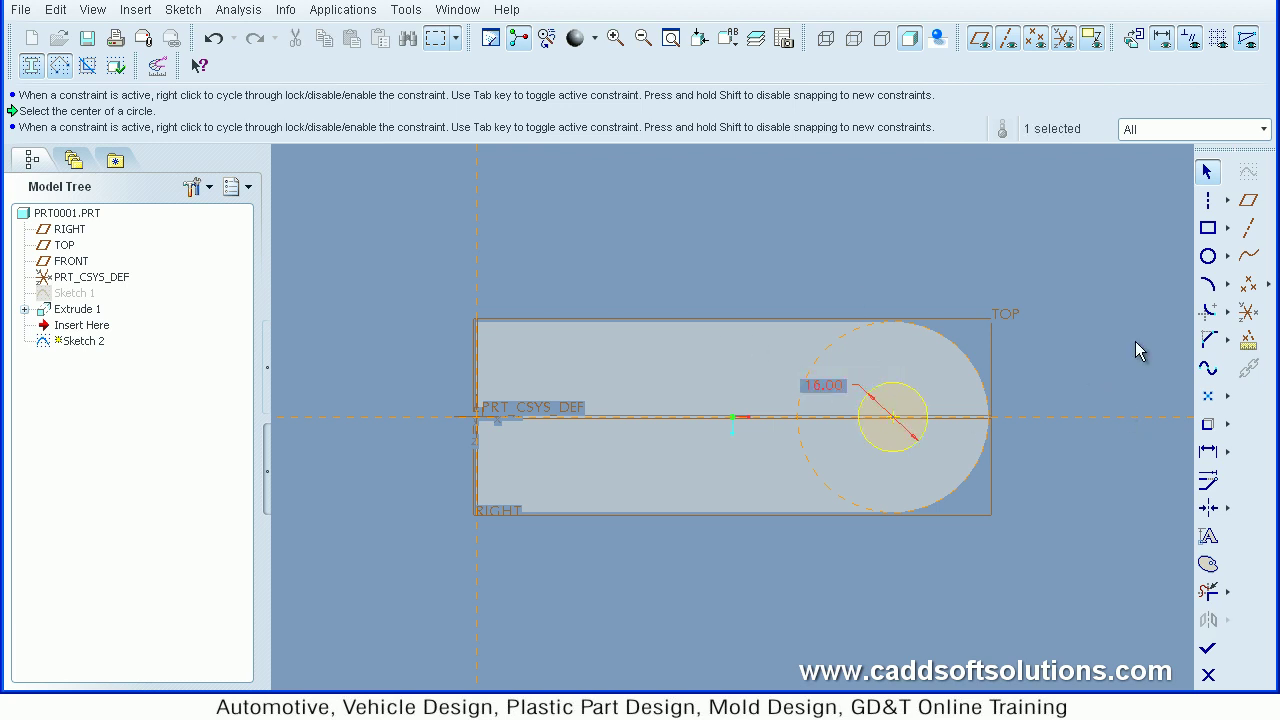
- Sketch a second circle of equal radius on the horizontal reference, centered about 66 mm from the plate's straight end
{"action": "left_click", "coordinate": [1208, 256]}
{"action": "left_click", "coordinate": [765, 418]}
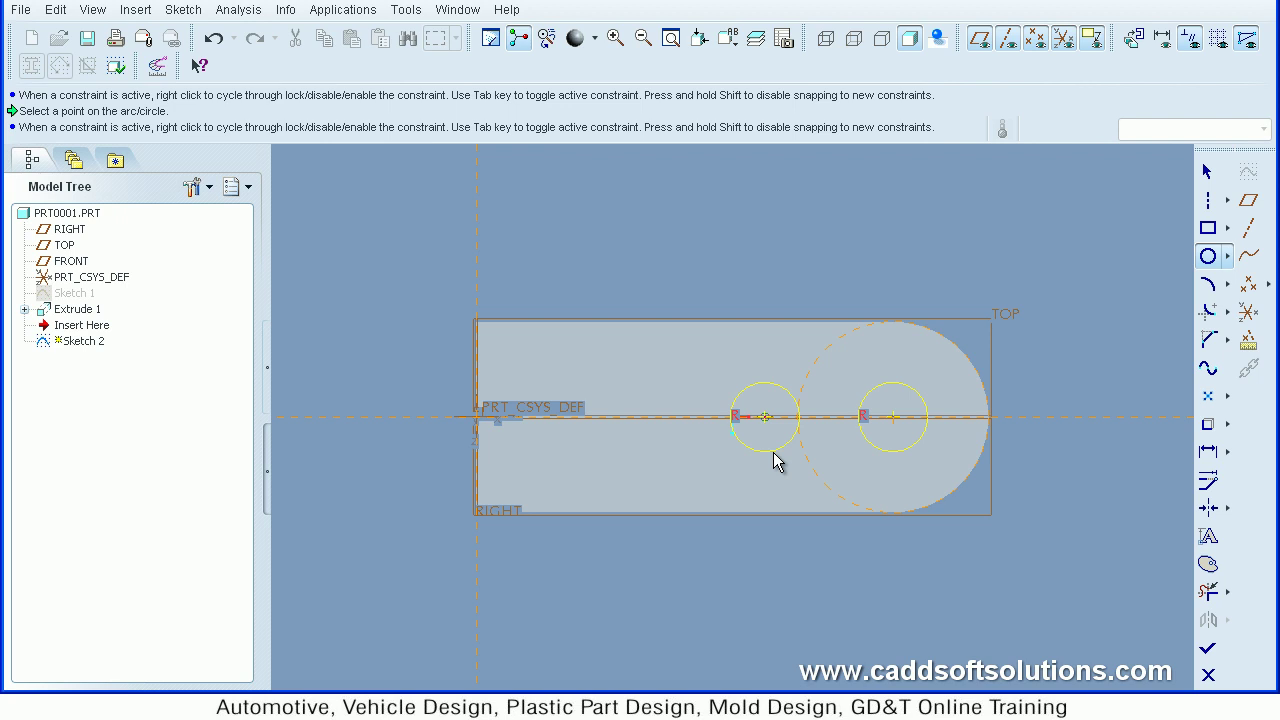
{"action": "left_click", "coordinate": [774, 453]}
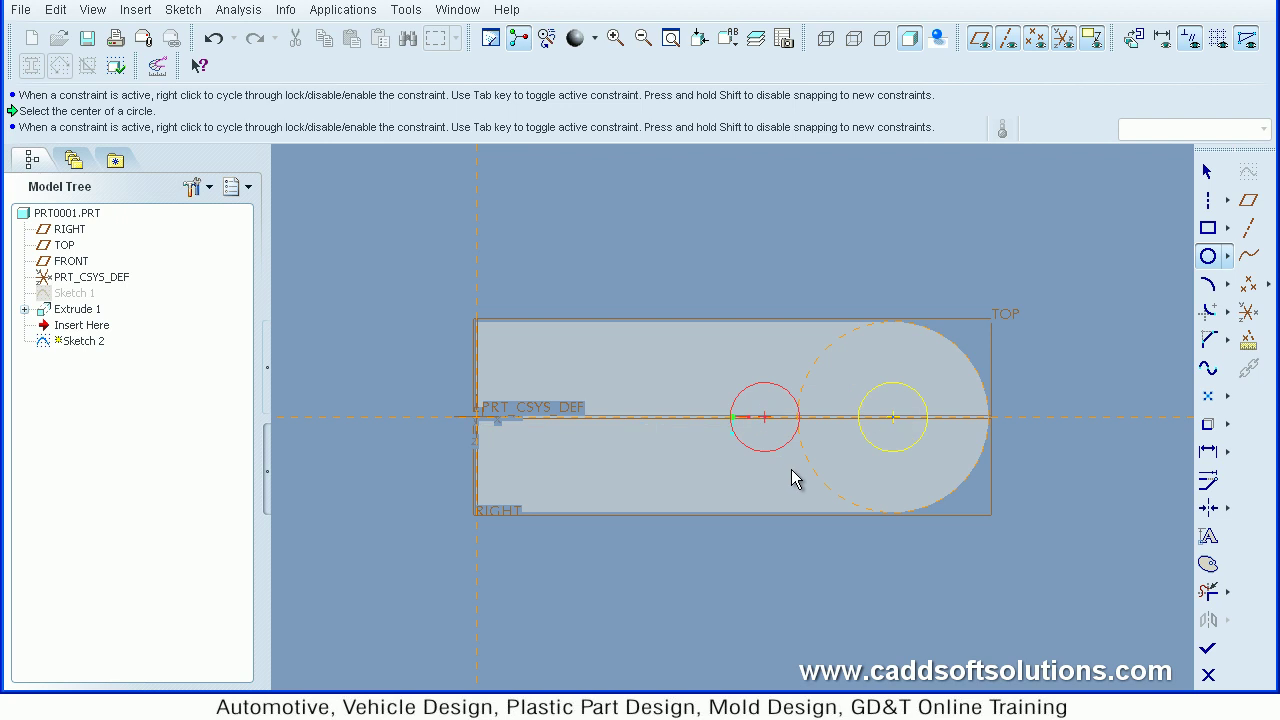
{"action": "middle_click", "coordinate": [809, 512]}
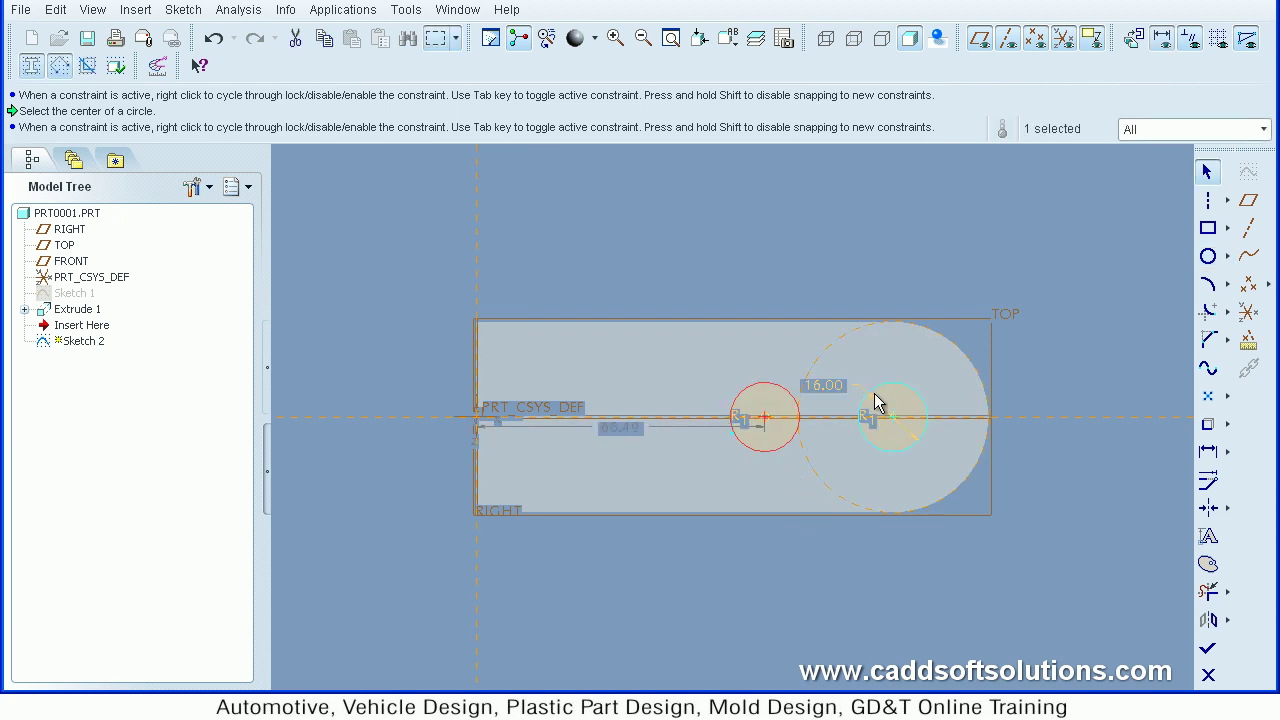
- Dimension the distance between the two circle centers and set it to 24 mm
{"action": "scroll", "coordinate": [876, 402], "scroll_direction": "up", "scroll_amount": 2}
{"action": "scroll", "coordinate": [888, 424], "scroll_direction": "up", "scroll_amount": 1}
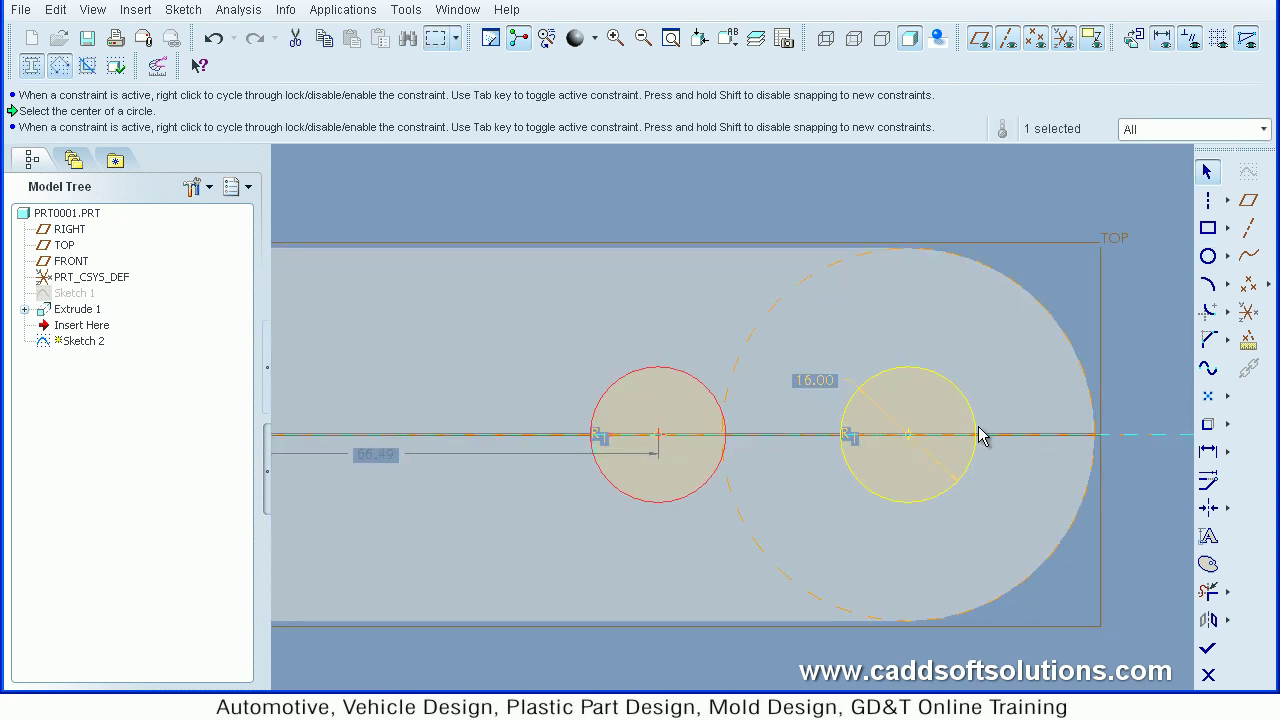
{"action": "left_click", "coordinate": [1211, 452]}
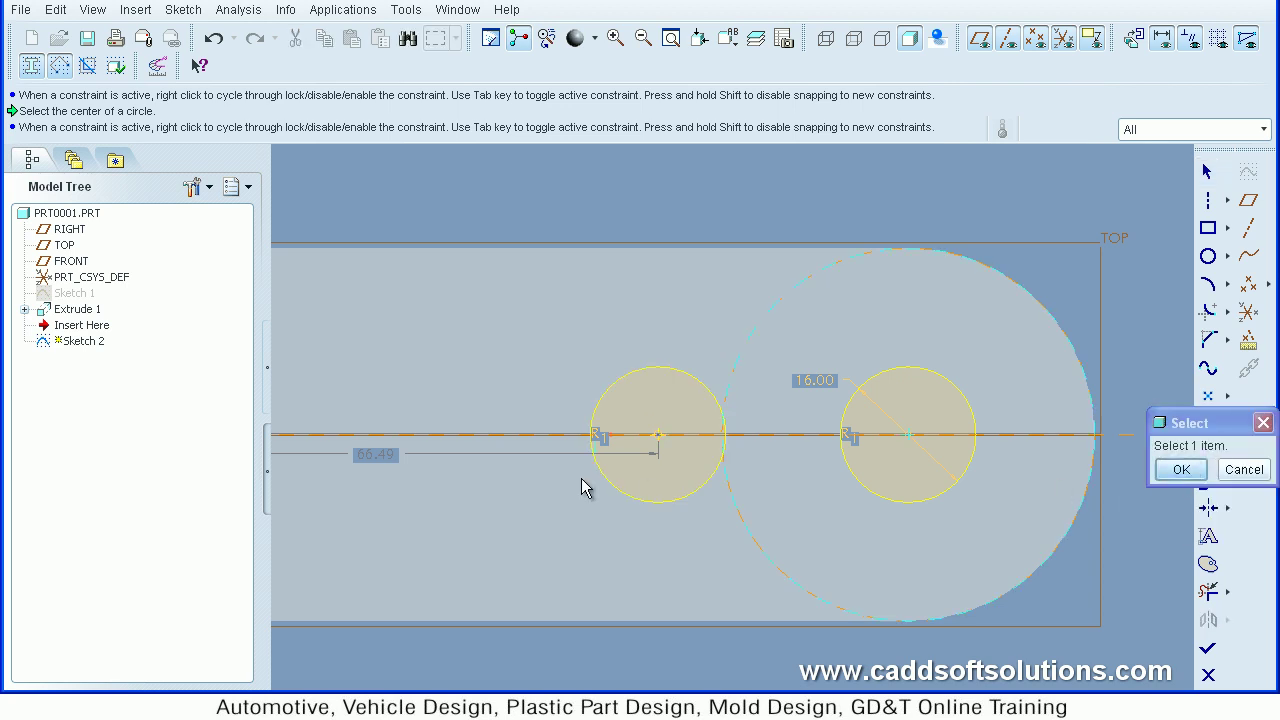
{"action": "left_click", "coordinate": [658, 436]}
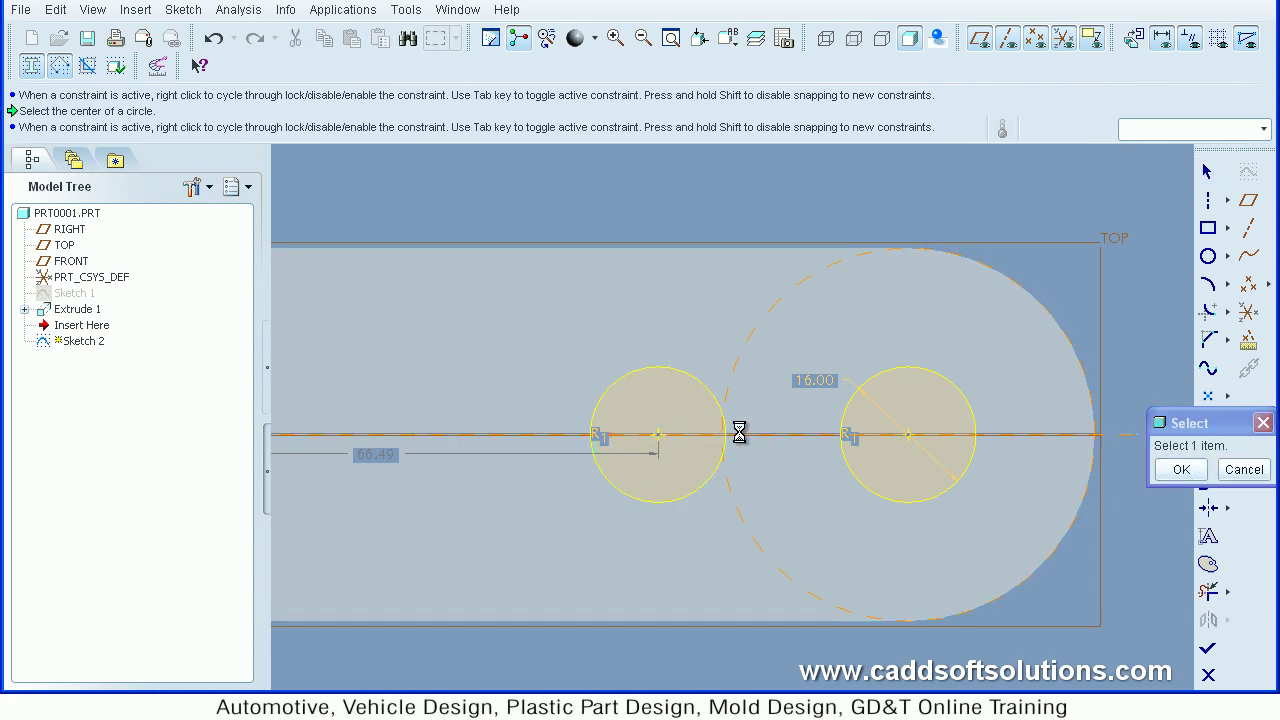
{"action": "left_click", "coordinate": [908, 436]}
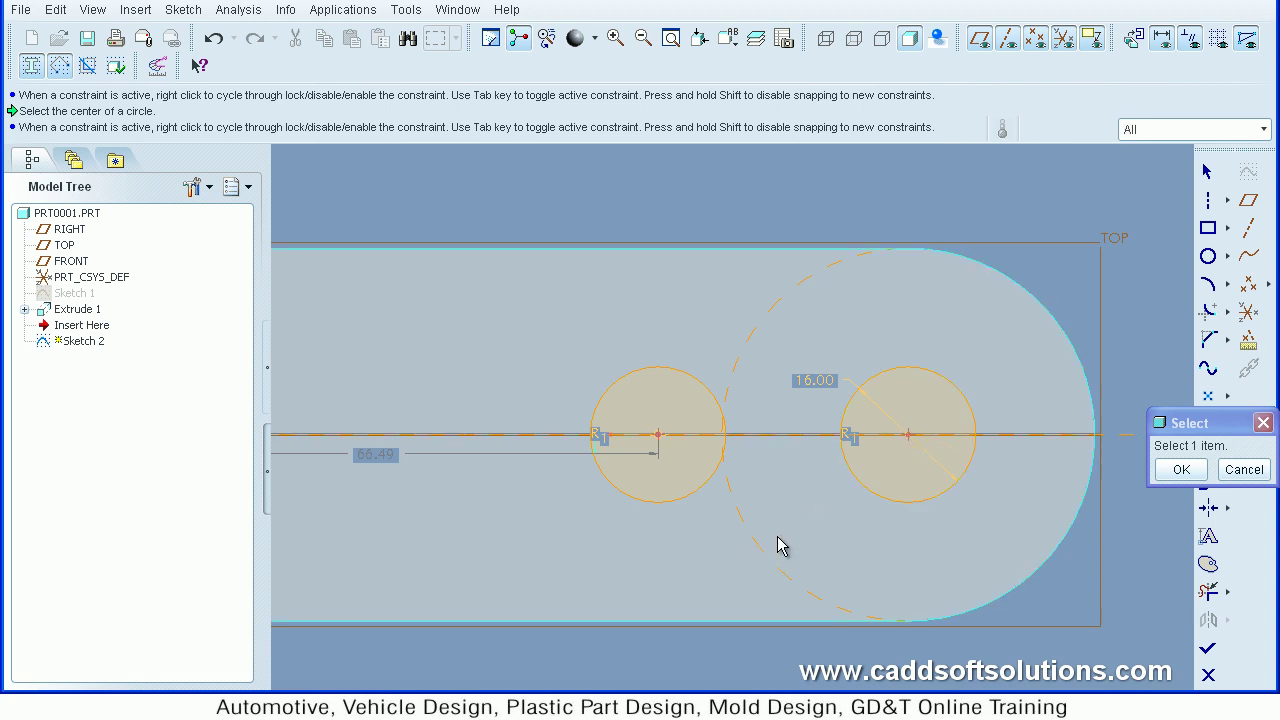
{"action": "middle_click", "coordinate": [779, 540]}
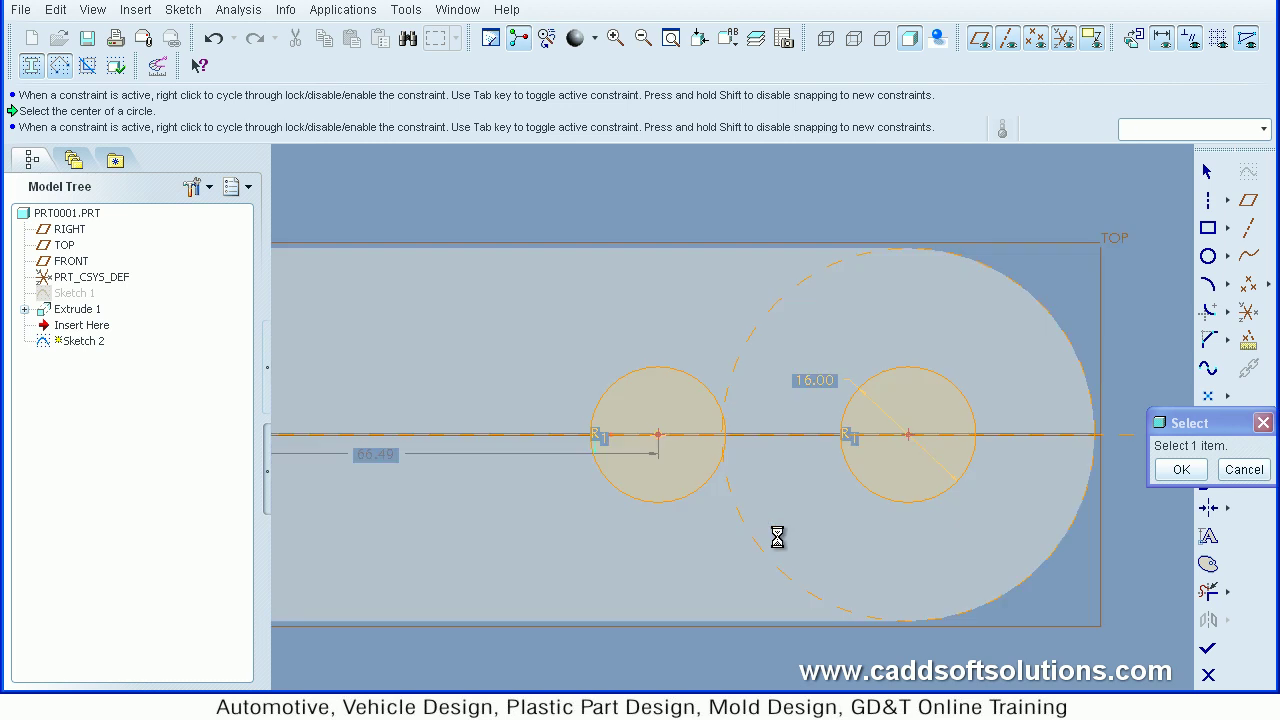
{"action": "type", "text": "24"}
{"action": "key", "text": "Return"}
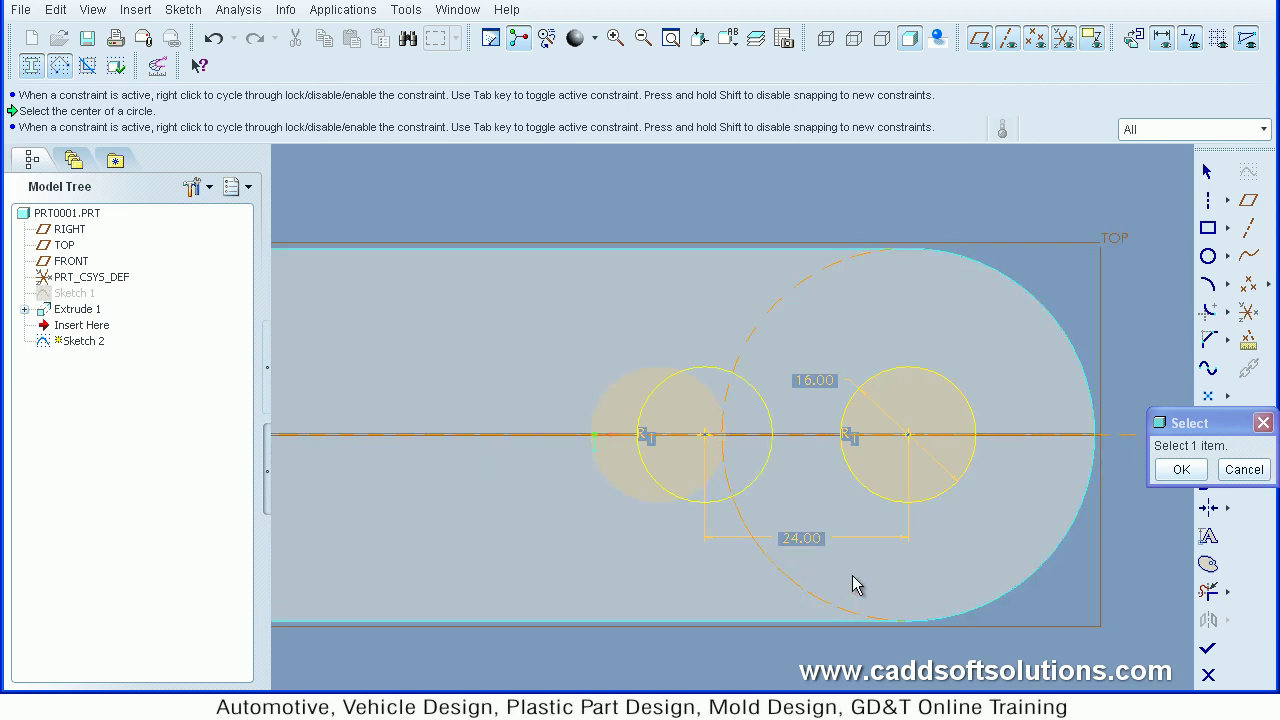
{"action": "left_click", "coordinate": [1180, 470]}
- Draw two horizontal lines joining the lowest points and the highest points of the two circles, tangent to both
{"action": "left_click", "coordinate": [1228, 201]}
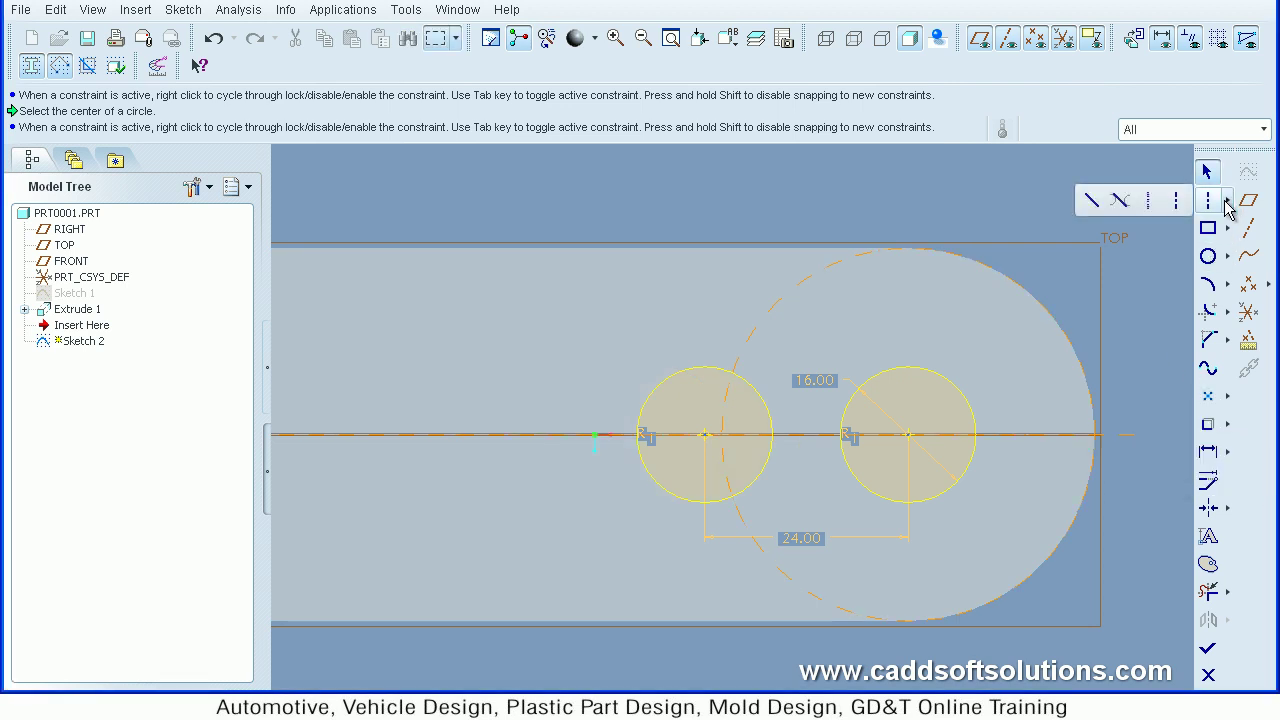
{"action": "left_click", "coordinate": [1090, 201]}
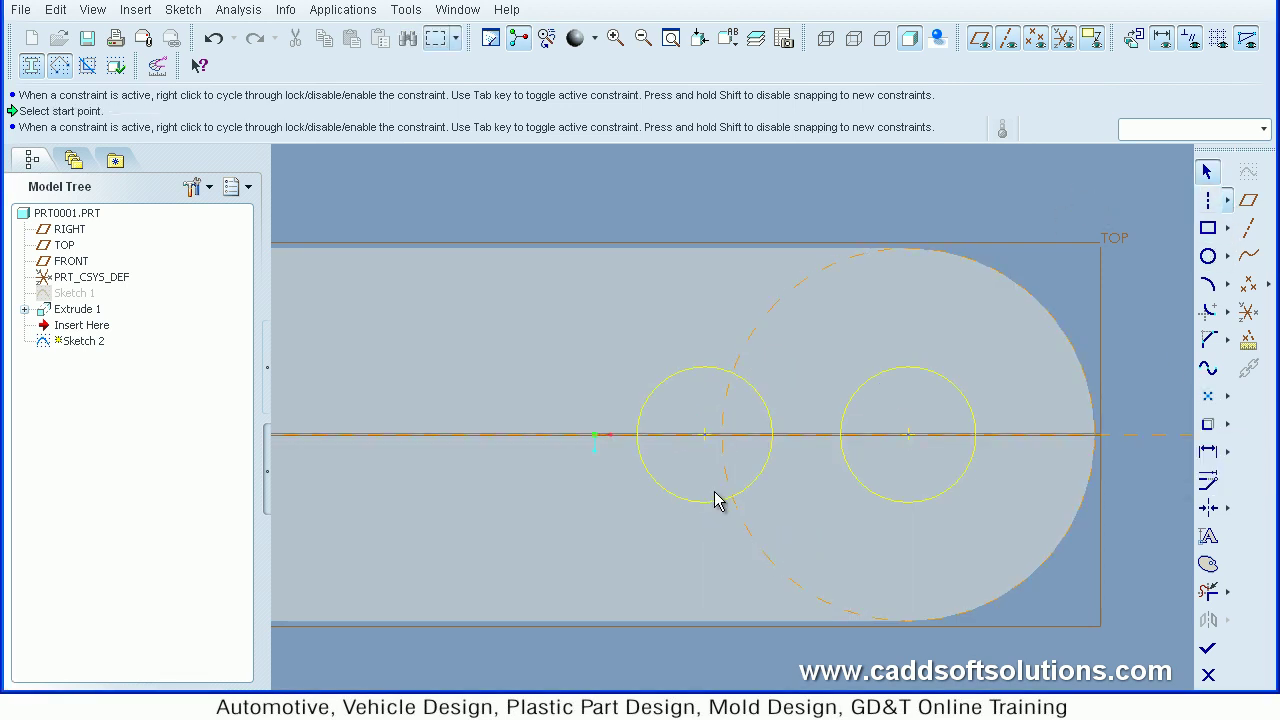
{"action": "left_click", "coordinate": [704, 508]}
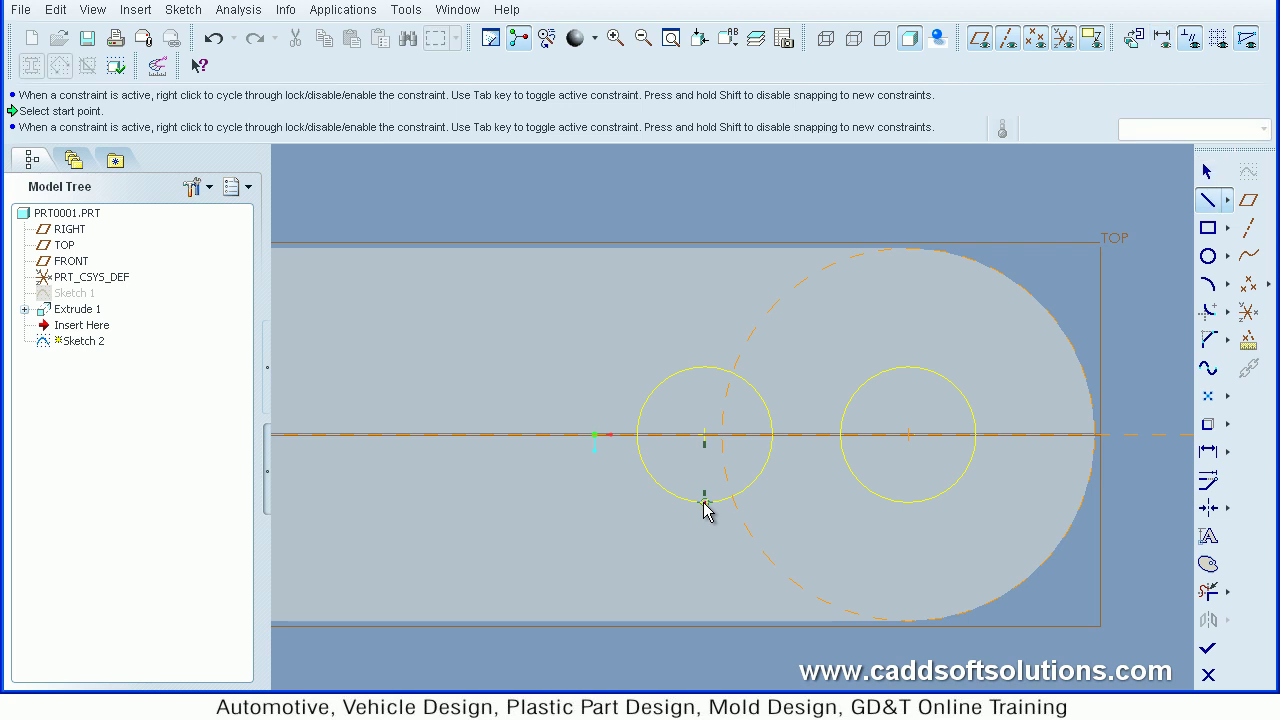
{"action": "left_click", "coordinate": [908, 506]}
{"action": "middle_click", "coordinate": [980, 528]}
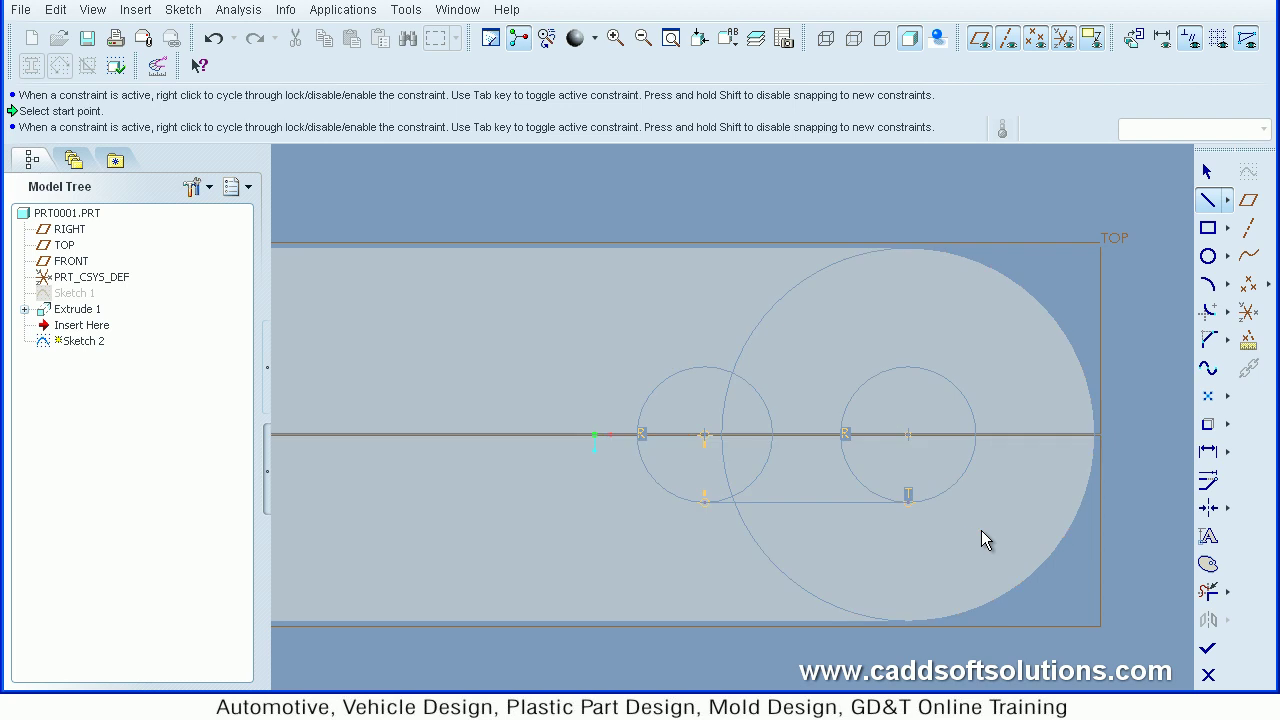
{"action": "left_click", "coordinate": [705, 369]}
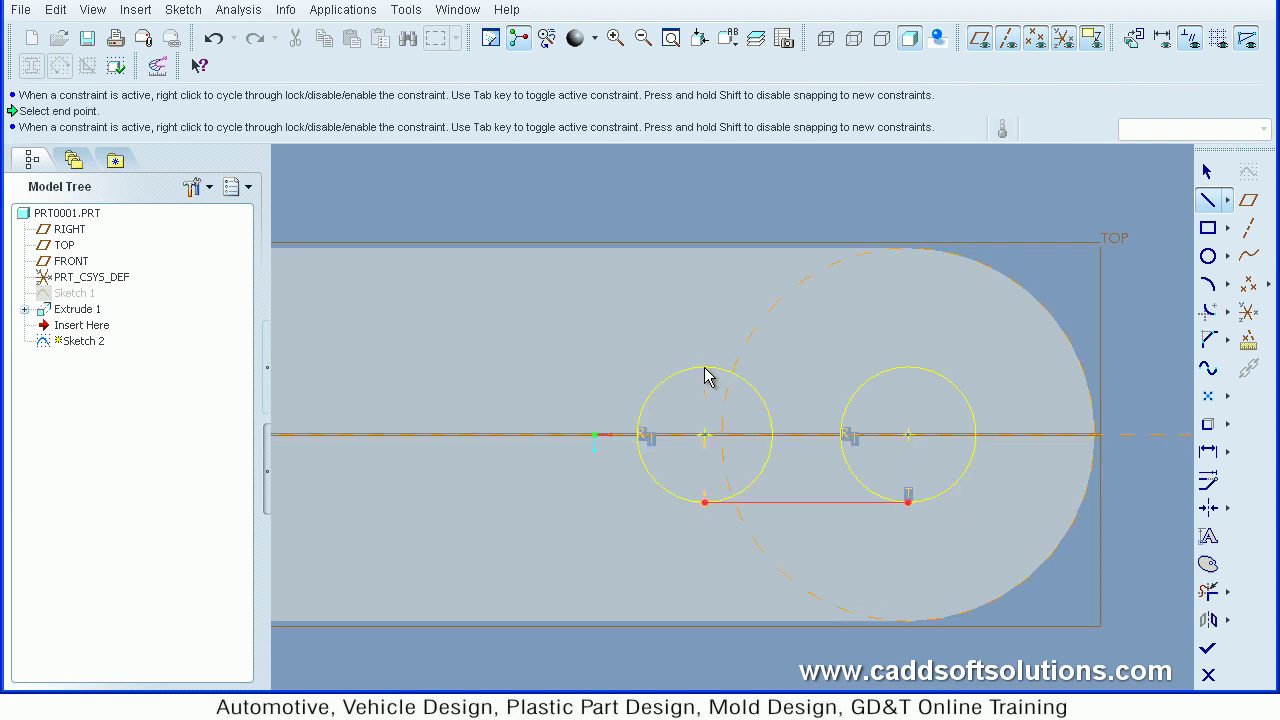
{"action": "left_click", "coordinate": [911, 380]}
{"action": "middle_click", "coordinate": [955, 325]}
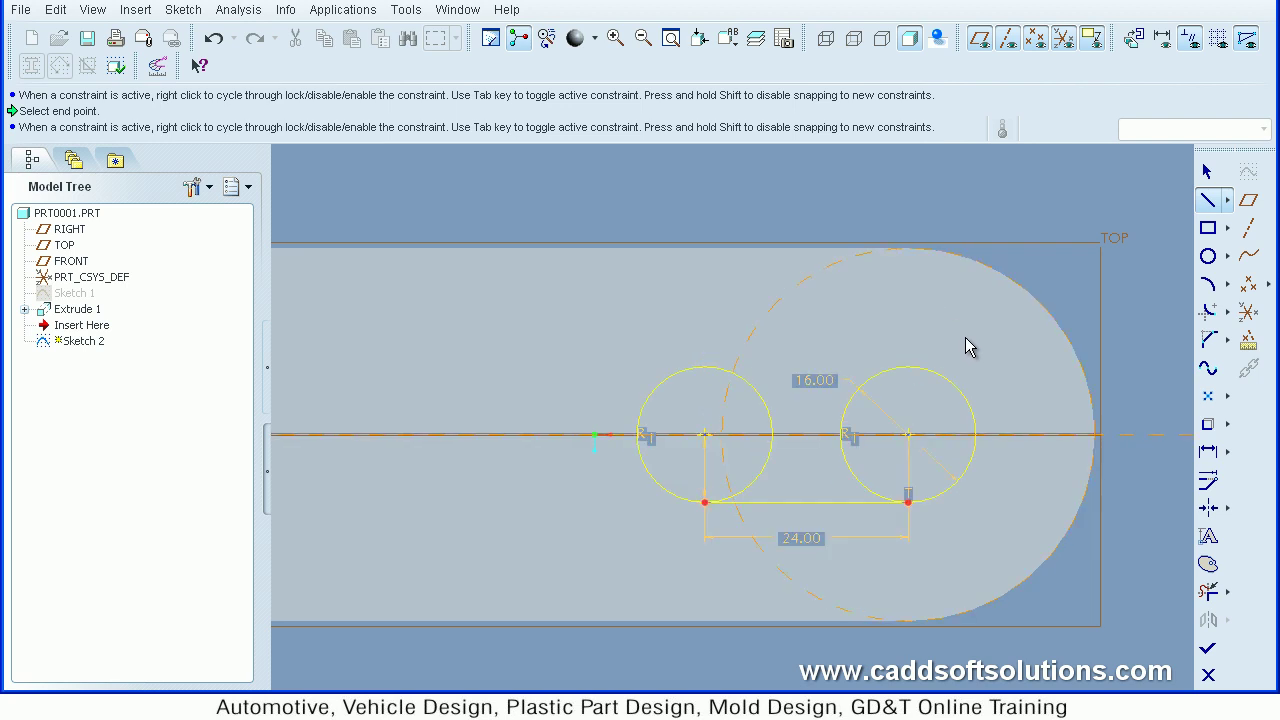
{"action": "middle_click", "coordinate": [886, 360]}
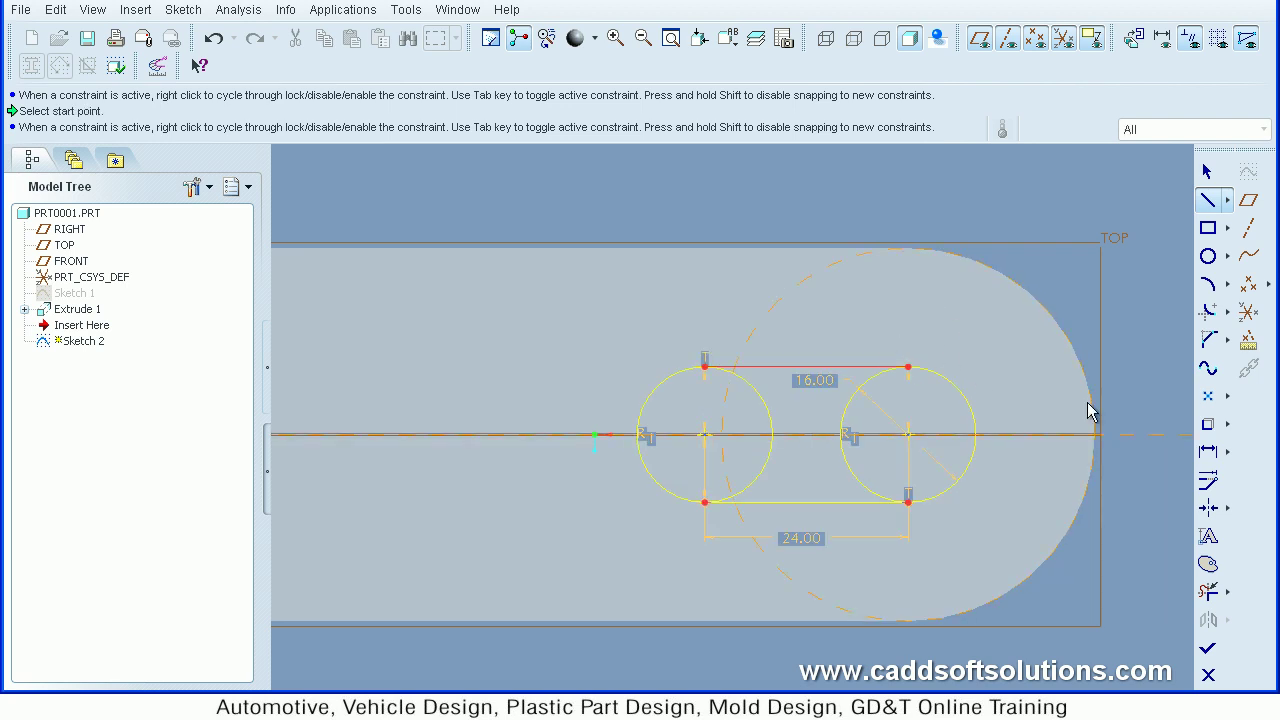
{"action": "left_click", "coordinate": [1208, 592]}
{"action": "mouse_move", "coordinate": [870, 403]}
{"action": "left_mouse_down"}
{"action": "mouse_move", "coordinate": [694, 415]}
{"action": "mouse_move", "coordinate": [886, 474]}
{"action": "mouse_move", "coordinate": [875, 455]}
{"action": "left_mouse_up"}
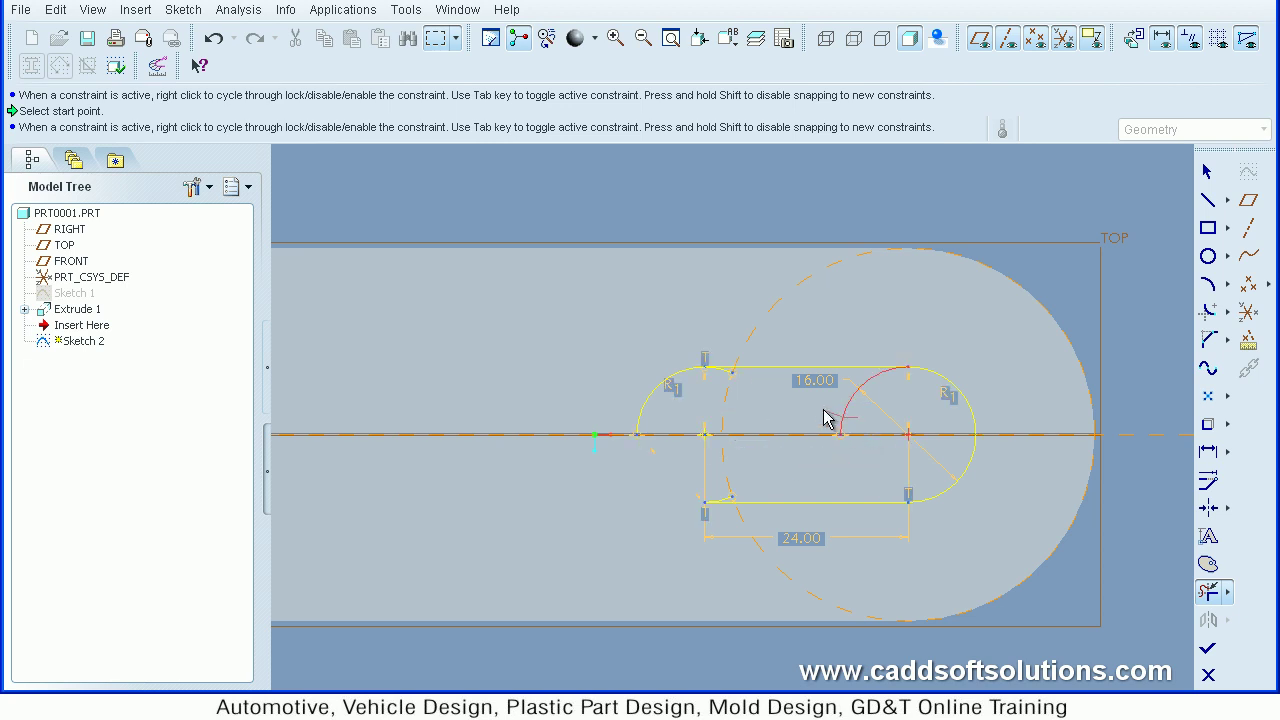
{"action": "key", "text": "ctrl+z"}
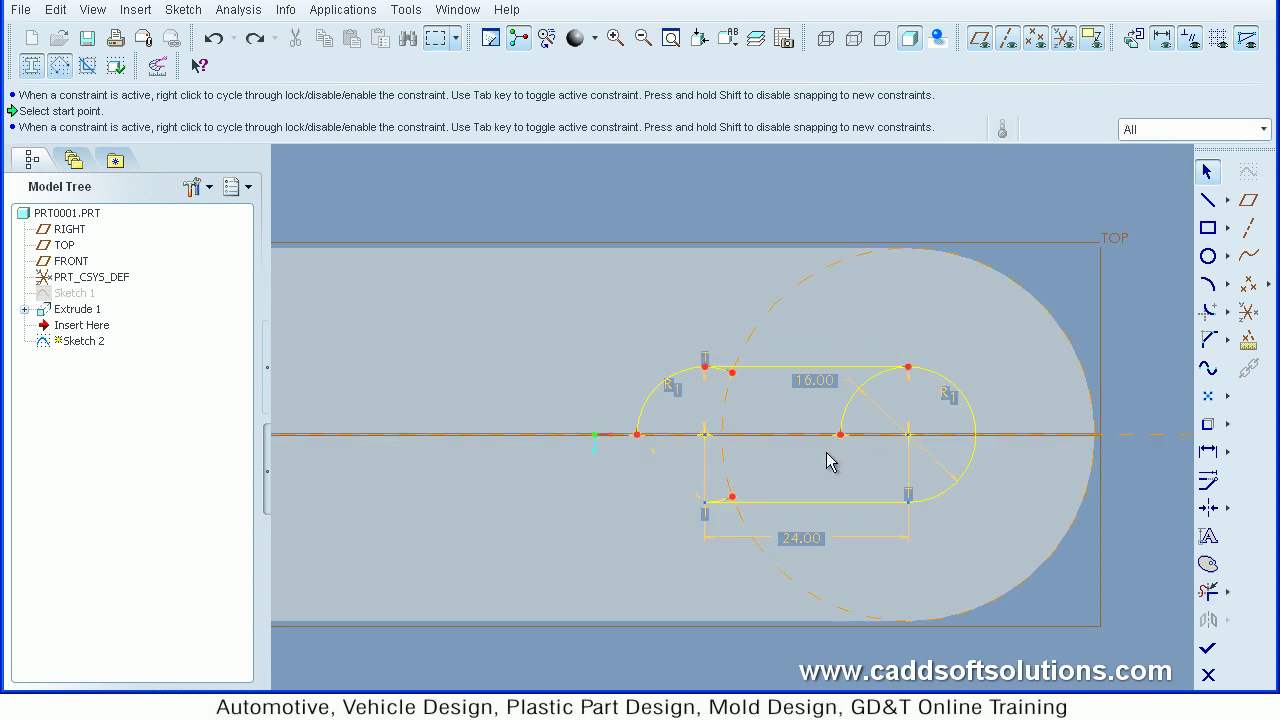
- Trim away the inner half of the circle at the plate's rounded end, between the two tangent lines
{"action": "left_click", "coordinate": [1208, 591]}
{"action": "mouse_move", "coordinate": [884, 454]}
{"action": "left_mouse_down"}
{"action": "mouse_move", "coordinate": [810, 425]}
{"action": "mouse_move", "coordinate": [871, 420]}
{"action": "mouse_move", "coordinate": [869, 449]}
{"action": "left_mouse_up"}
{"action": "left_click", "coordinate": [847, 464]}
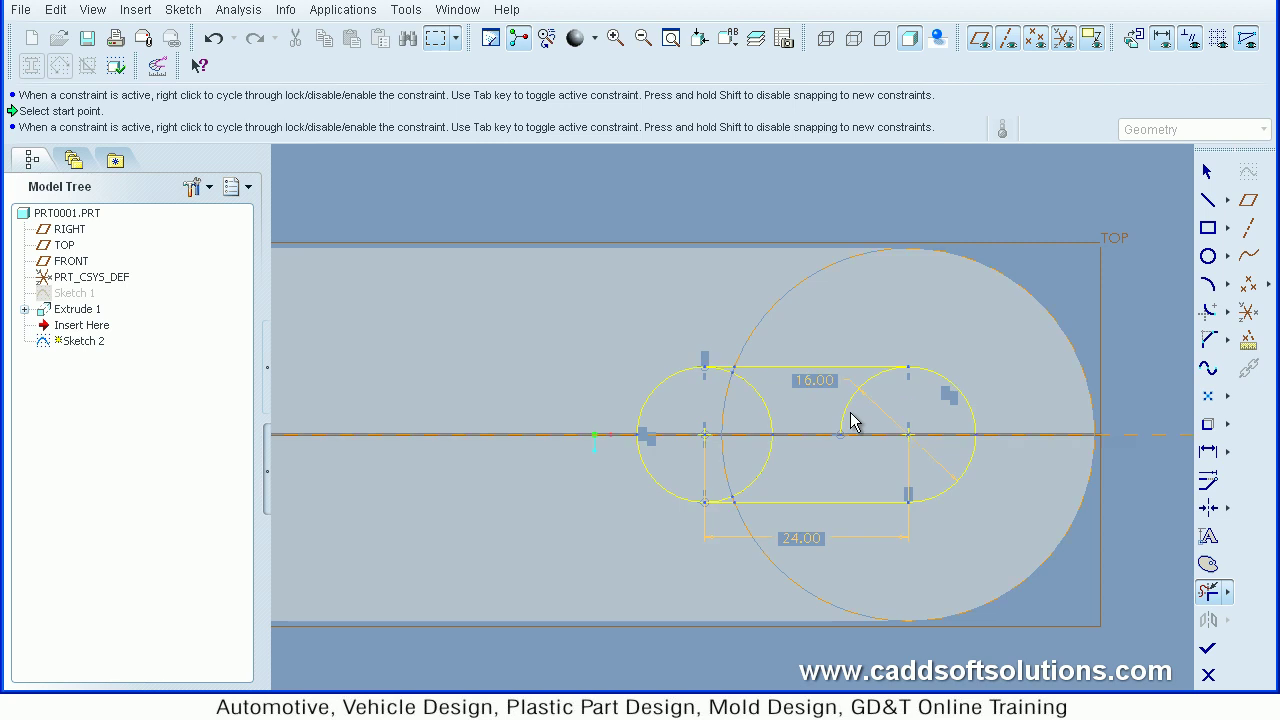
{"action": "left_click", "coordinate": [847, 420]}
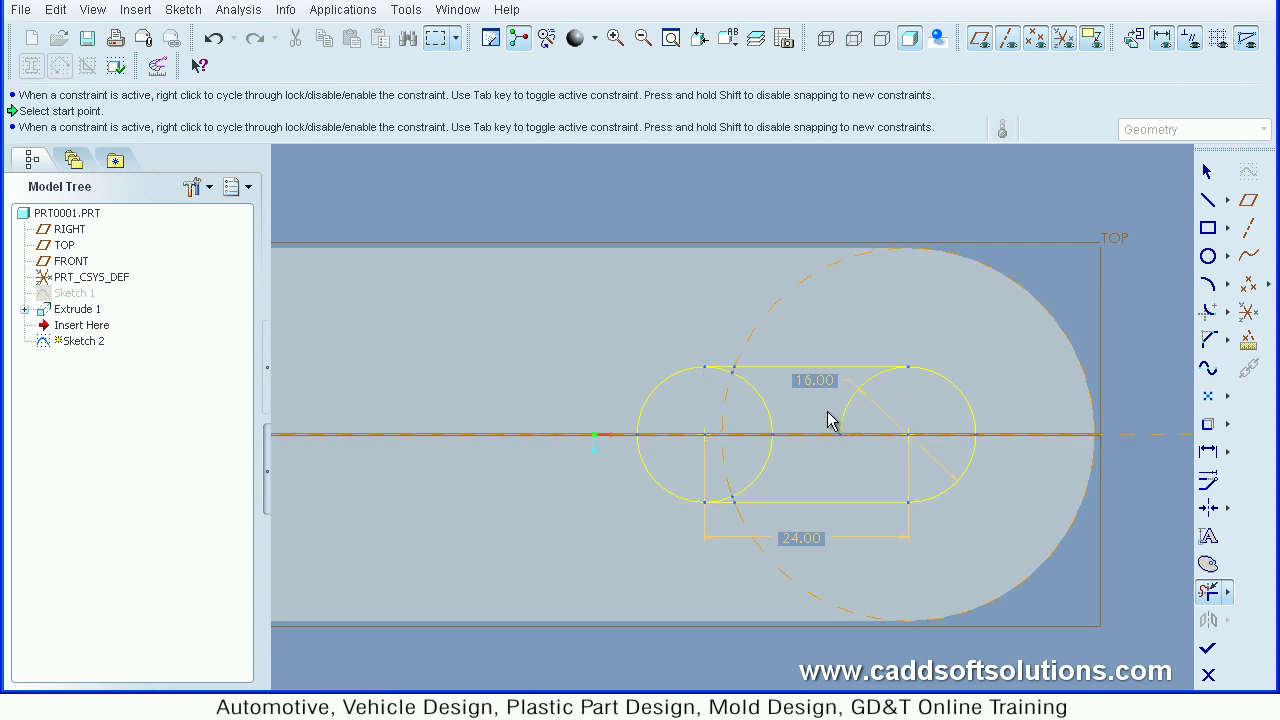
- Trim all inner arc segments of the other circle to leave a closed slot outline, and finish the sketch
{"action": "left_click", "coordinate": [757, 402]}
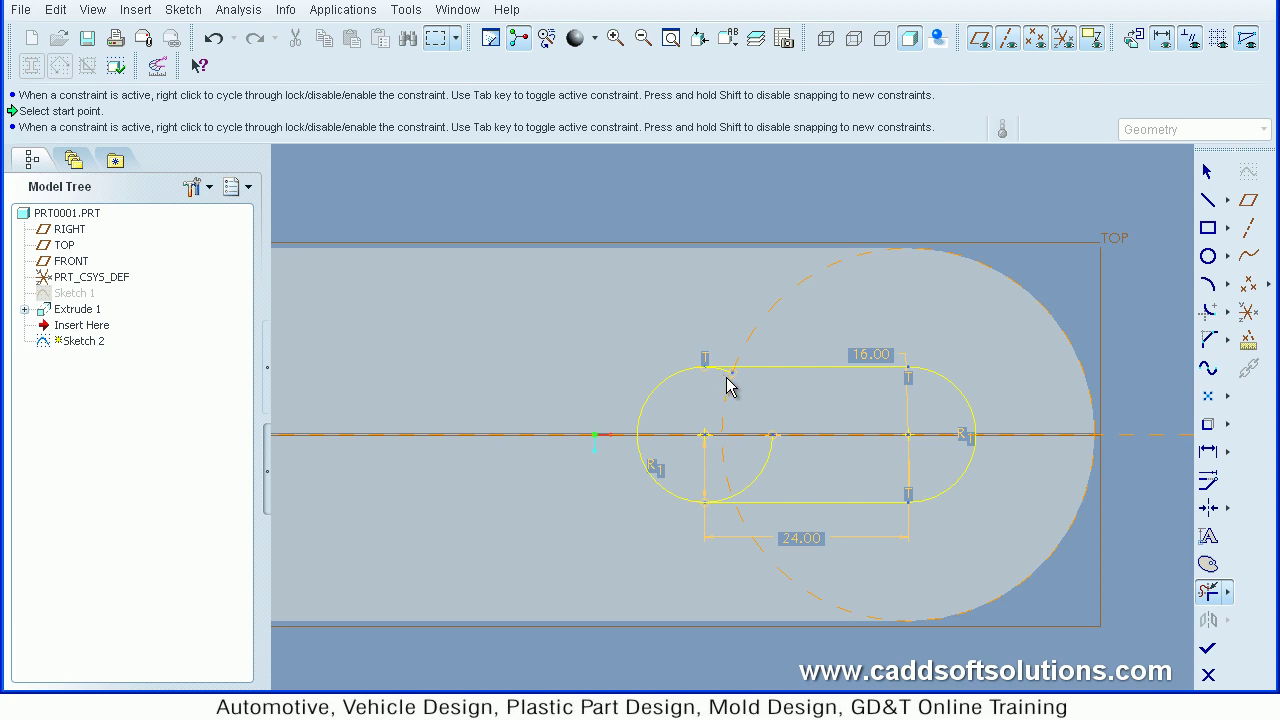
{"action": "left_click", "coordinate": [752, 490]}
{"action": "scroll", "coordinate": [752, 490], "scroll_direction": "up", "scroll_amount": 3}
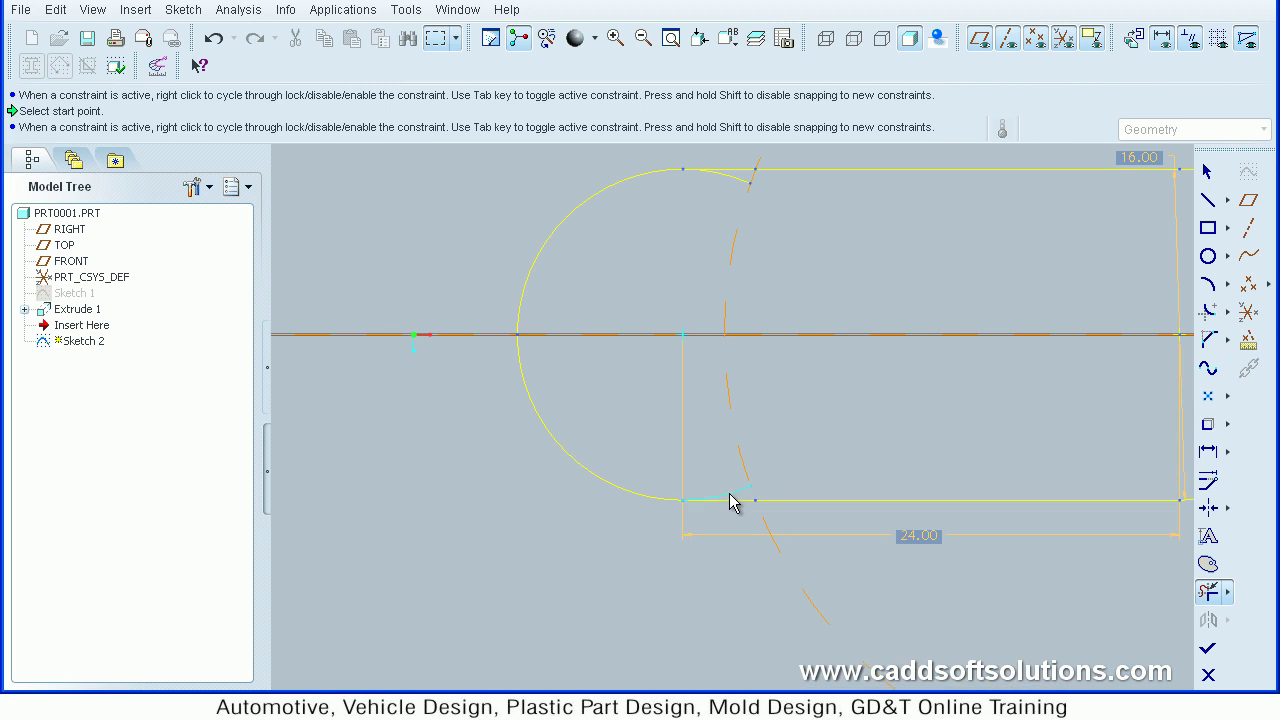
{"action": "left_click", "coordinate": [731, 500]}
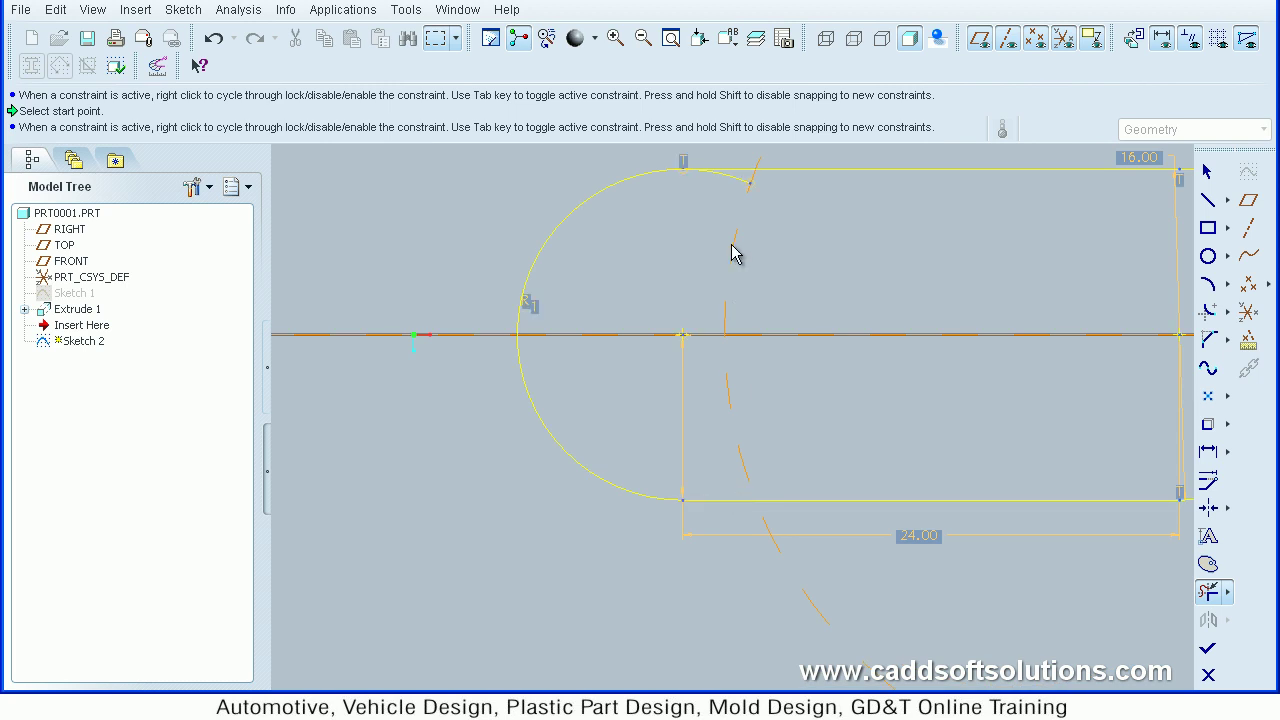
{"action": "left_click", "coordinate": [744, 194]}
{"action": "scroll", "coordinate": [755, 312], "scroll_direction": "up", "scroll_amount": 2}
{"action": "scroll", "coordinate": [759, 315], "scroll_direction": "down", "scroll_amount": 2}
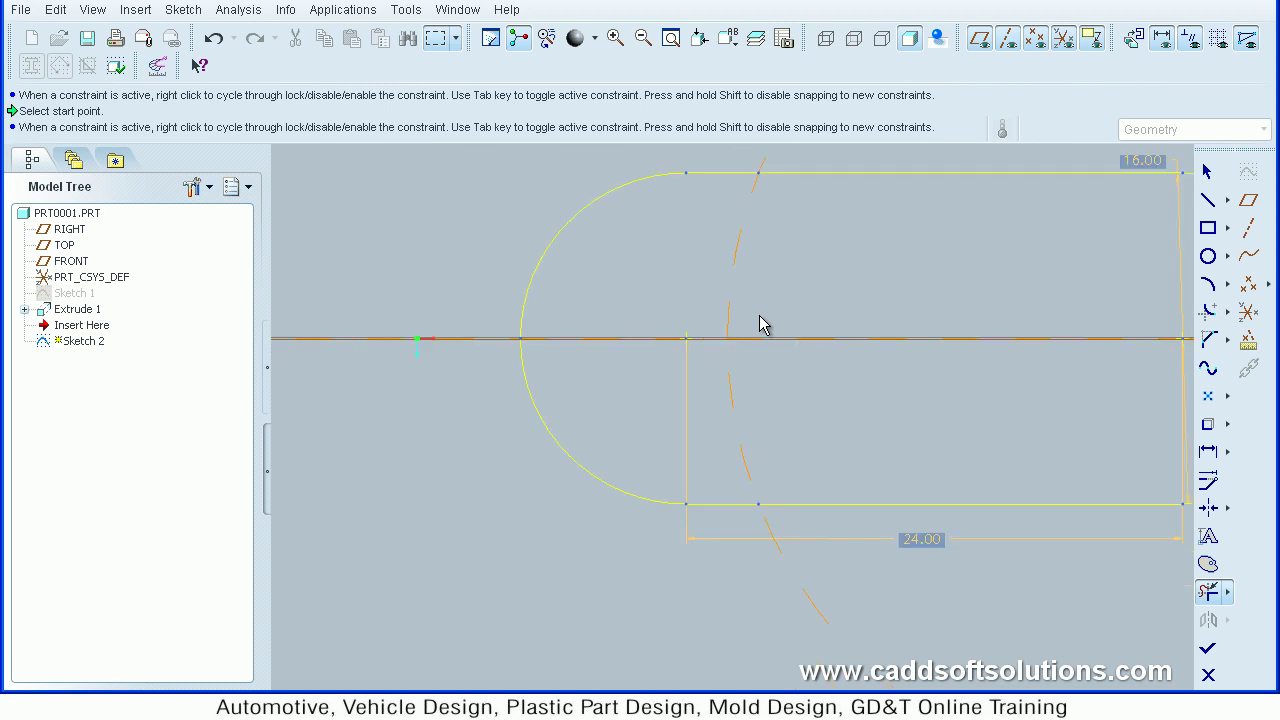
{"action": "scroll", "coordinate": [759, 315], "scroll_direction": "down", "scroll_amount": 2}
{"action": "scroll", "coordinate": [814, 294], "scroll_direction": "down", "scroll_amount": 1}
{"action": "middle_click", "coordinate": [814, 294]}
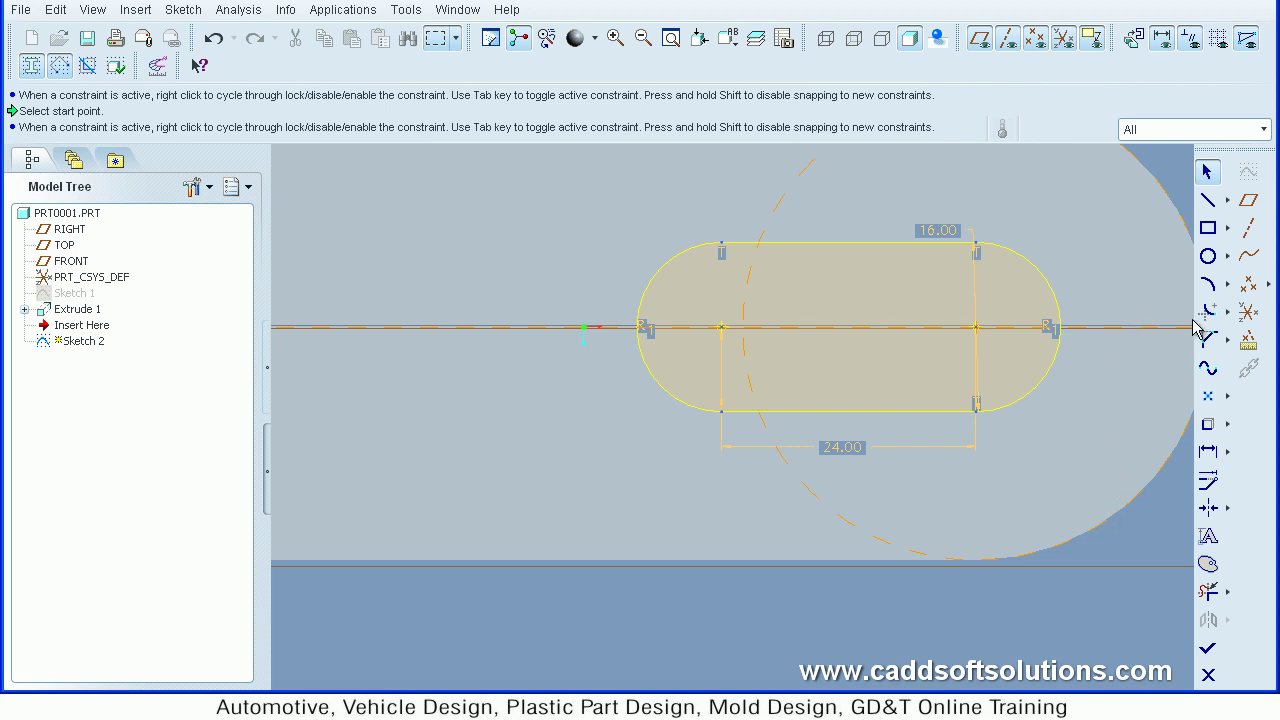
{"action": "left_click", "coordinate": [1208, 652]}
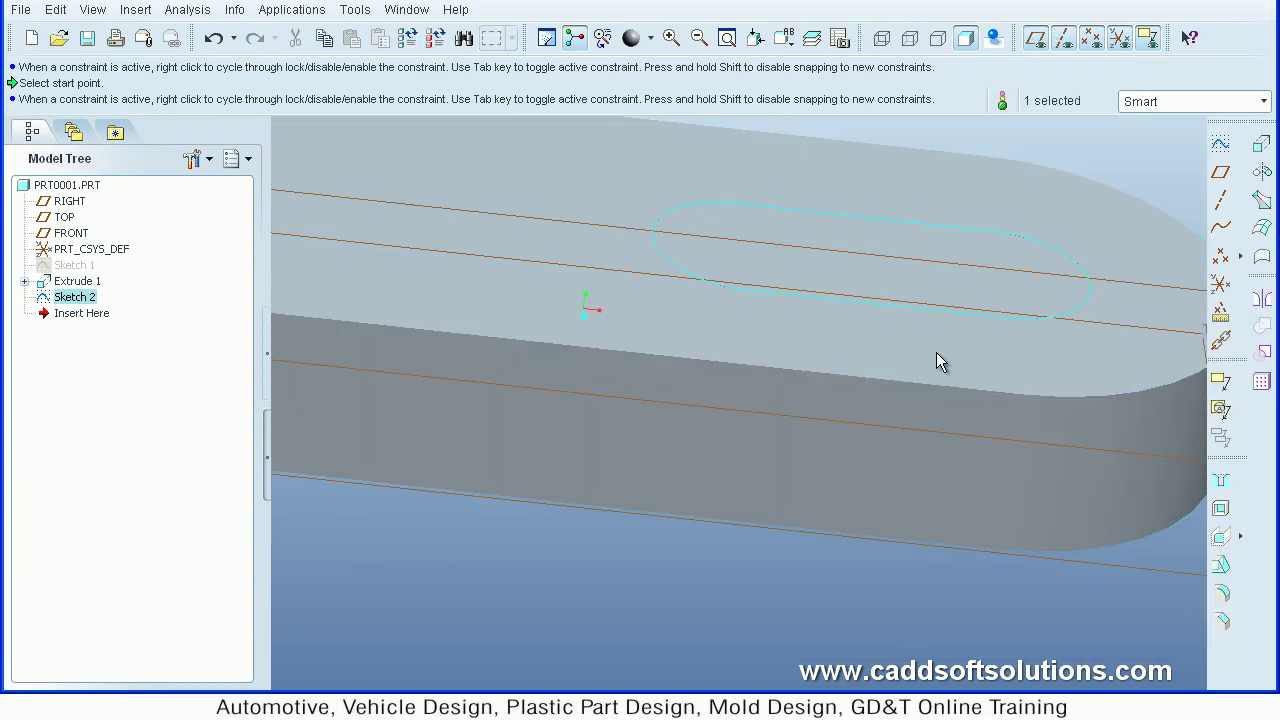
- Extrude the slot sketch downward through the plate as a material-removing cut with a depth of 31.74
{"action": "mouse_move", "coordinate": [936, 352]}
{"action": "middle_mouse_down"}
{"action": "mouse_move", "coordinate": [931, 443]}
{"action": "mouse_move", "coordinate": [1086, 369]}
{"action": "middle_mouse_up"}
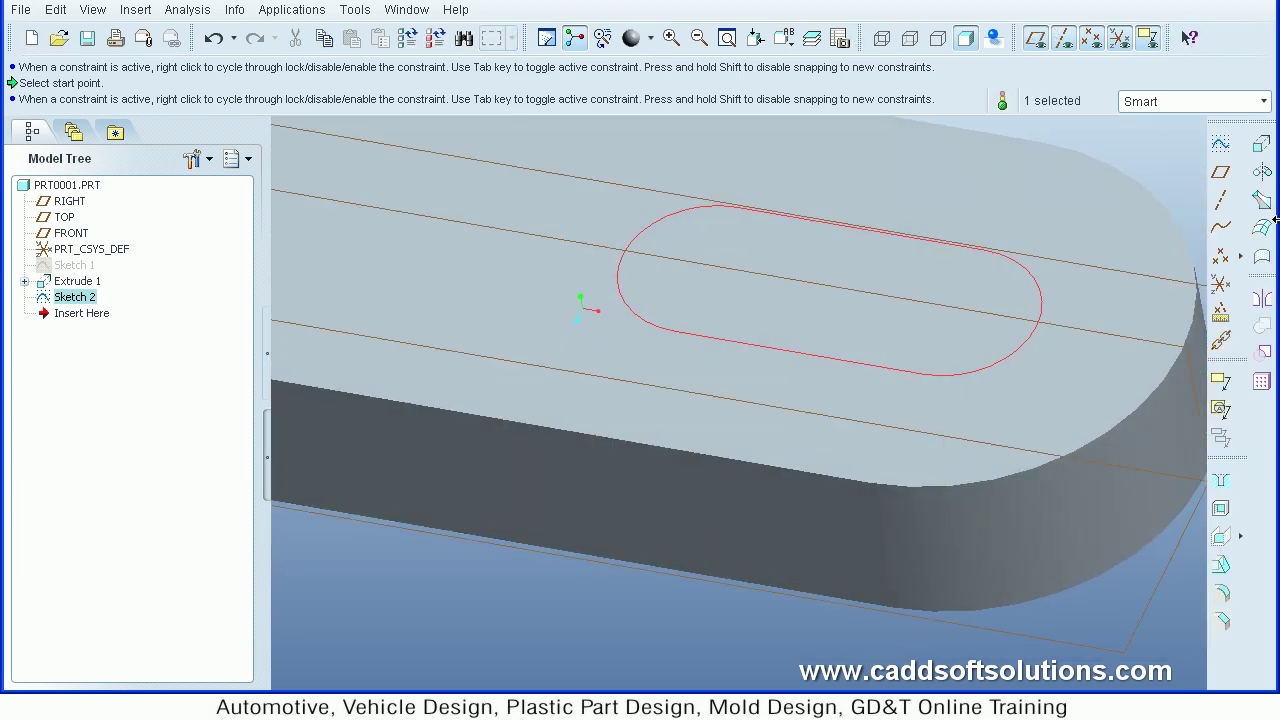
{"action": "left_click", "coordinate": [1261, 144]}
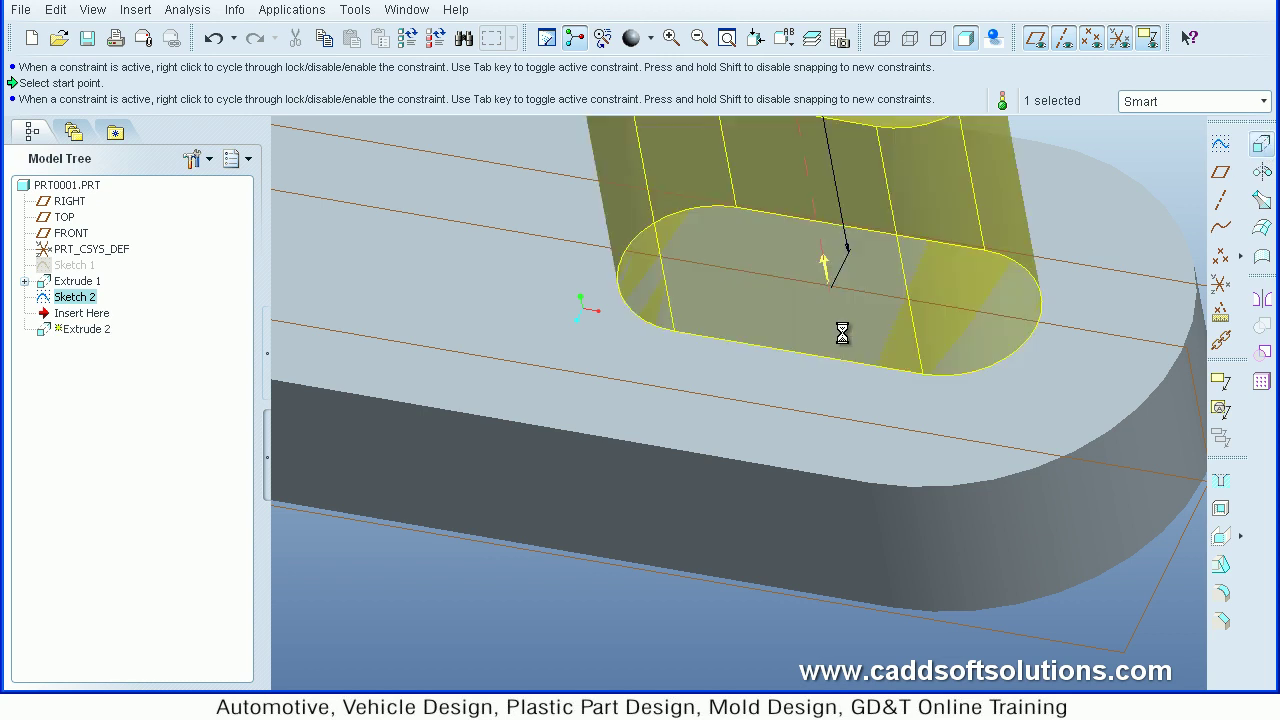
{"action": "scroll", "coordinate": [874, 354], "scroll_direction": "down", "scroll_amount": 3}
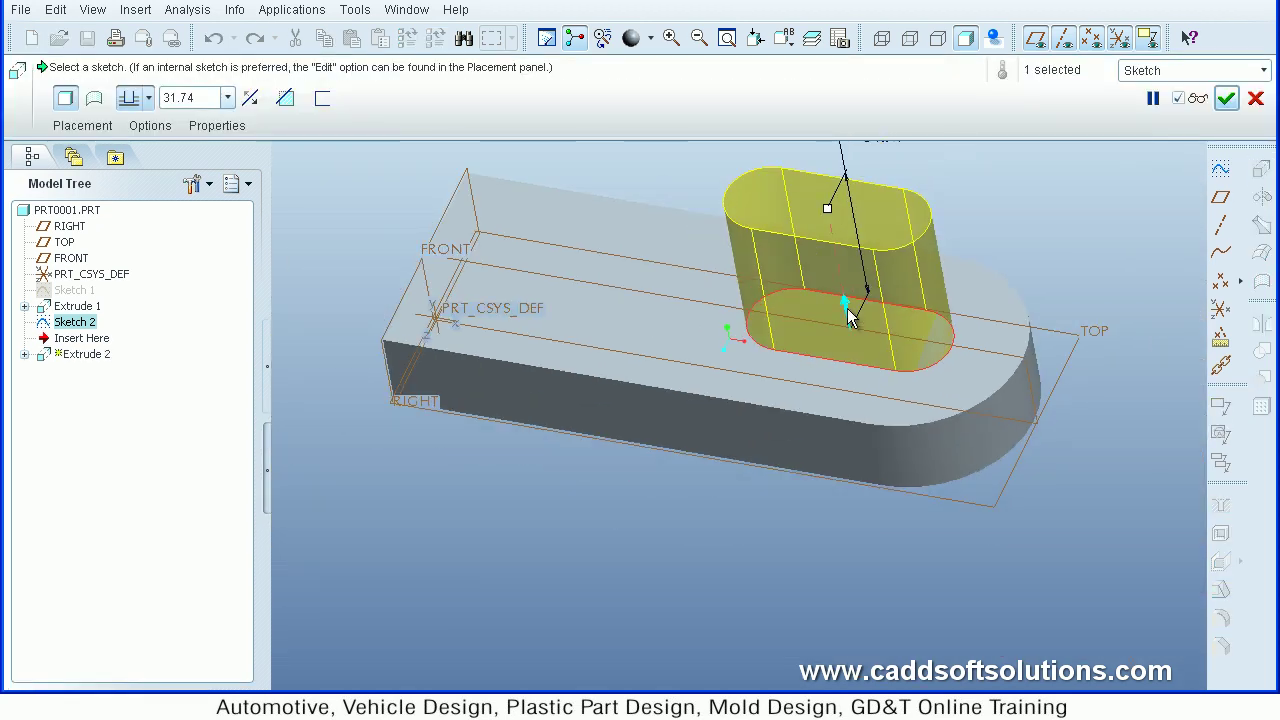
{"action": "left_click_drag", "start_coordinate": [847, 308], "coordinate": [848, 462]}
{"action": "mouse_move", "coordinate": [848, 462]}
{"action": "middle_mouse_down"}
{"action": "mouse_move", "coordinate": [903, 517]}
{"action": "mouse_move", "coordinate": [914, 477]}
{"action": "mouse_move", "coordinate": [922, 485]}
{"action": "middle_mouse_up"}
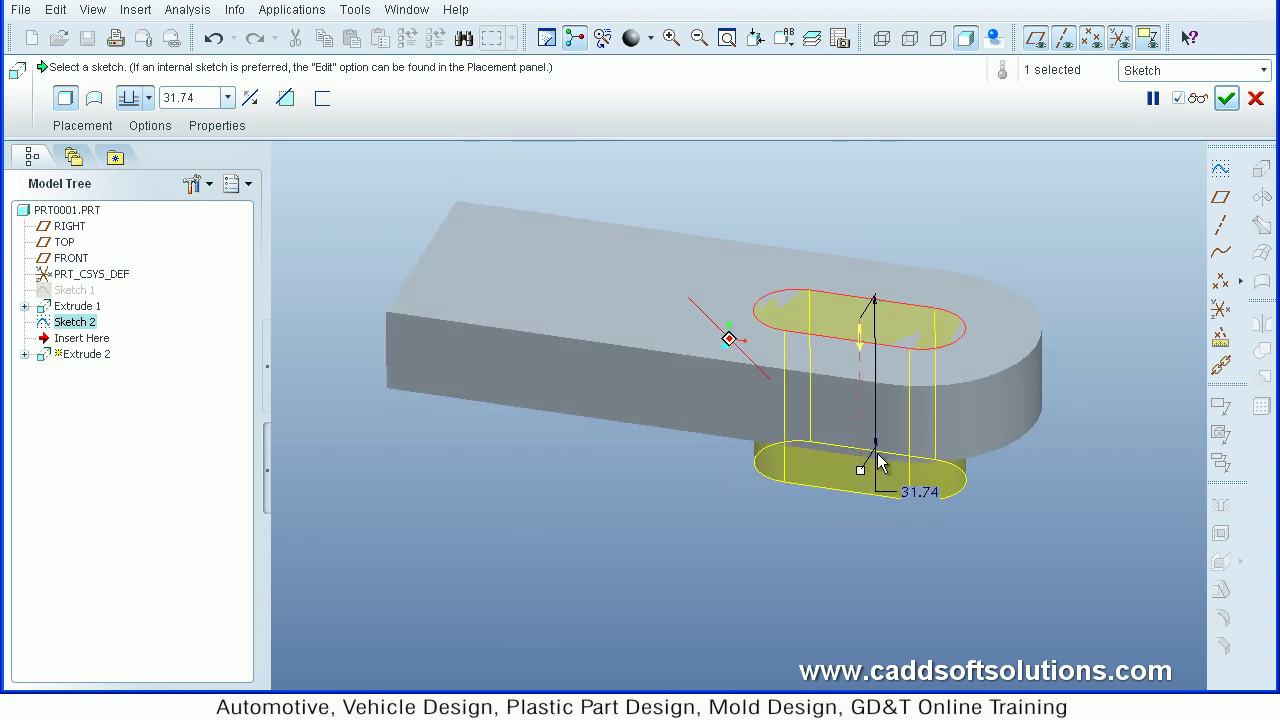
{"action": "left_click", "coordinate": [288, 99]}
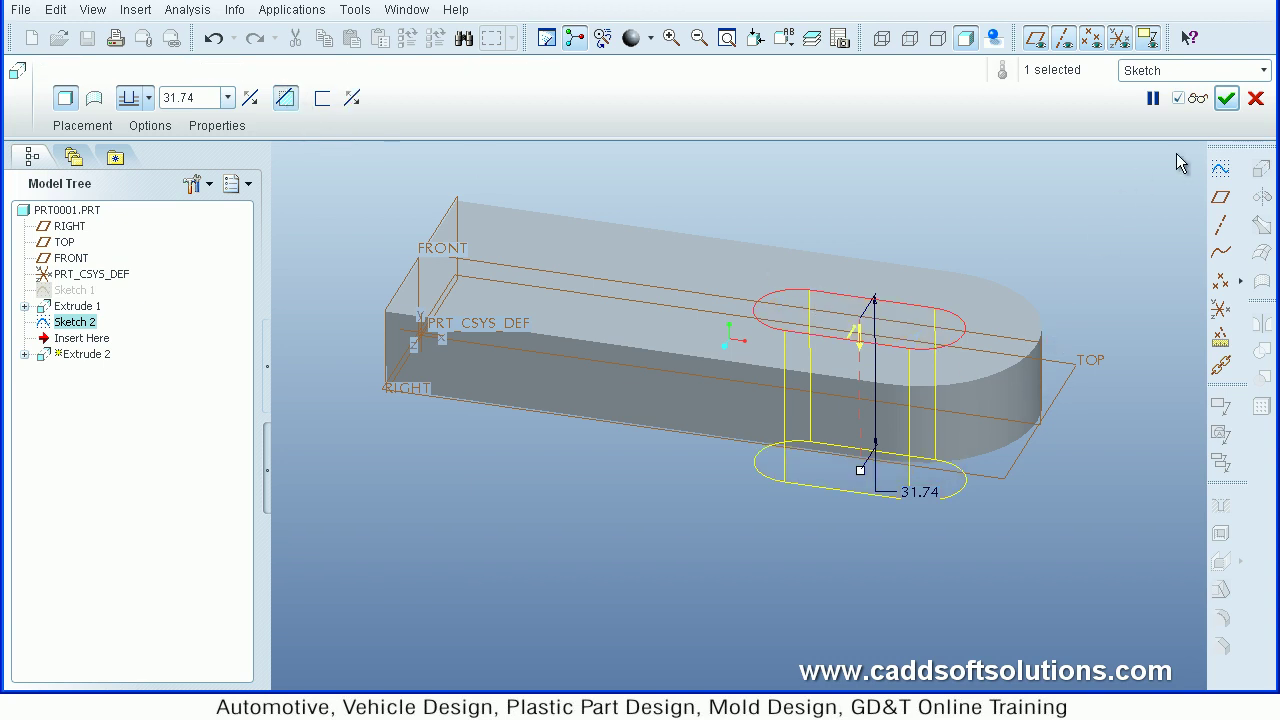
{"action": "left_click", "coordinate": [1226, 97]}
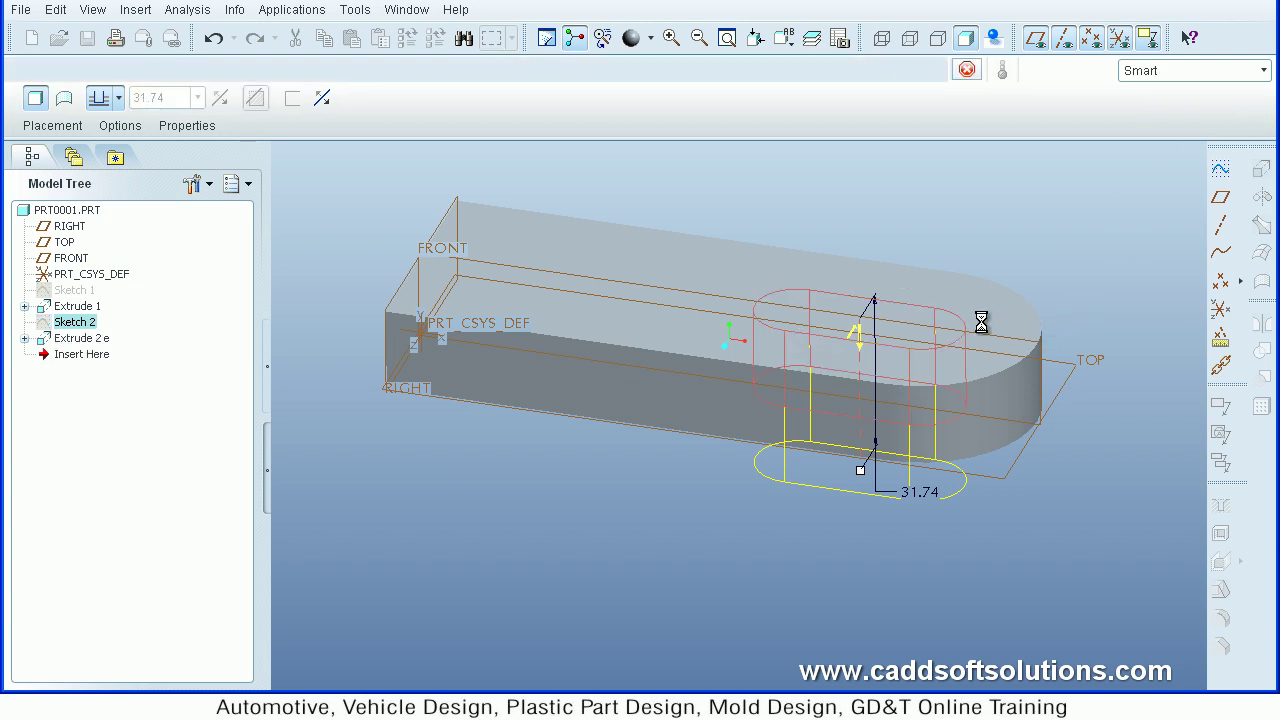
{"action": "middle_click_drag", "start_coordinate": [931, 293], "coordinate": [623, 351]}
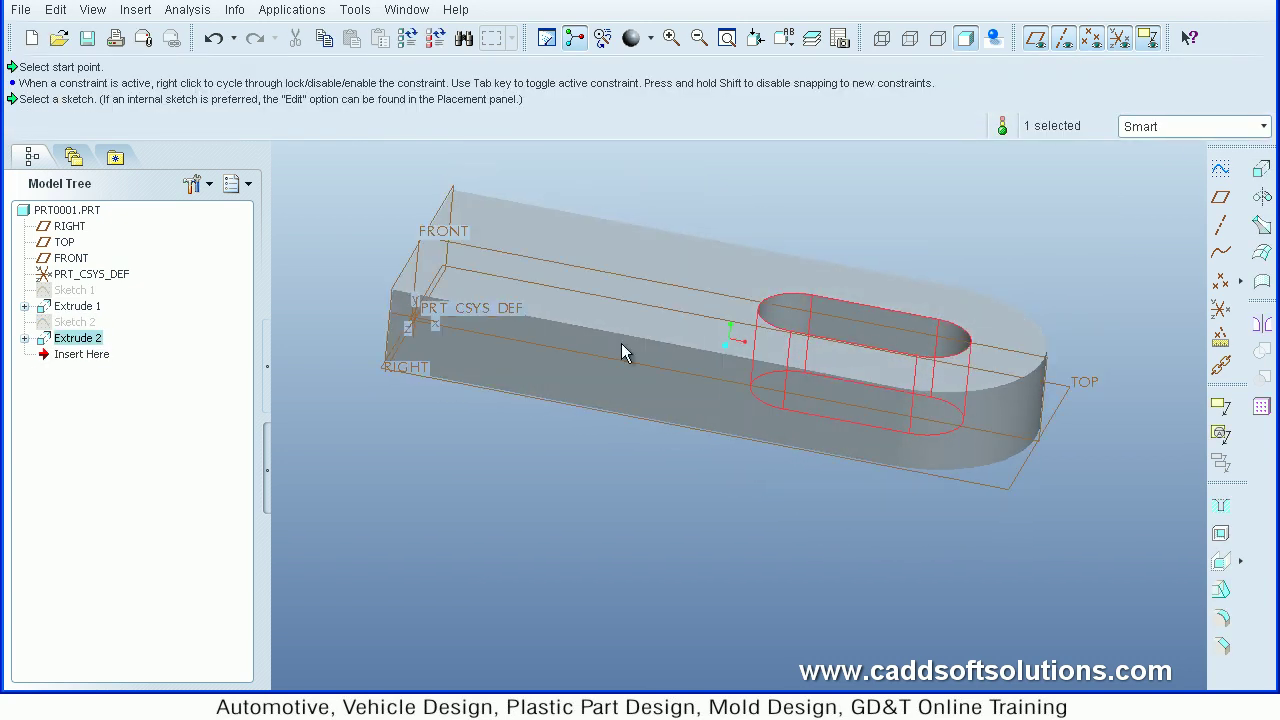
- Start a sketch on the plate's long flat side face, keeping the extrusion surface as reference with Bottom orientation
{"action": "left_click", "coordinate": [489, 367]}
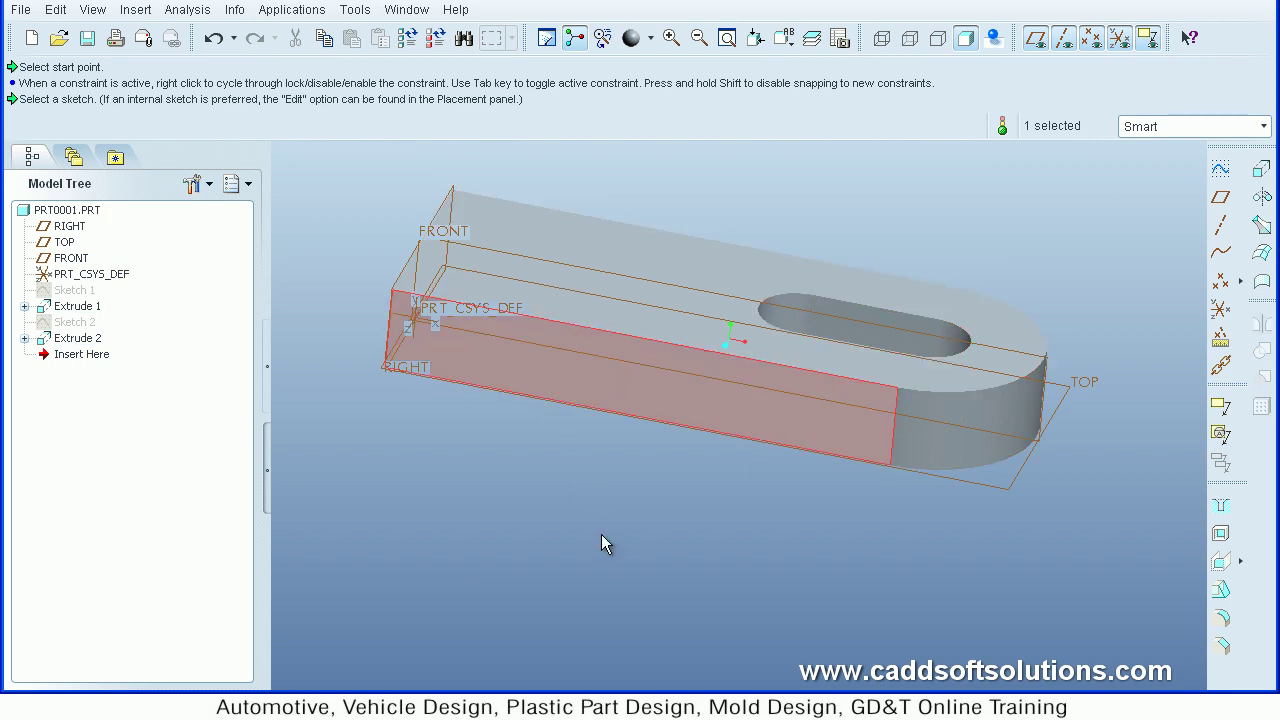
{"action": "middle_click_drag", "start_coordinate": [589, 520], "coordinate": [574, 526]}
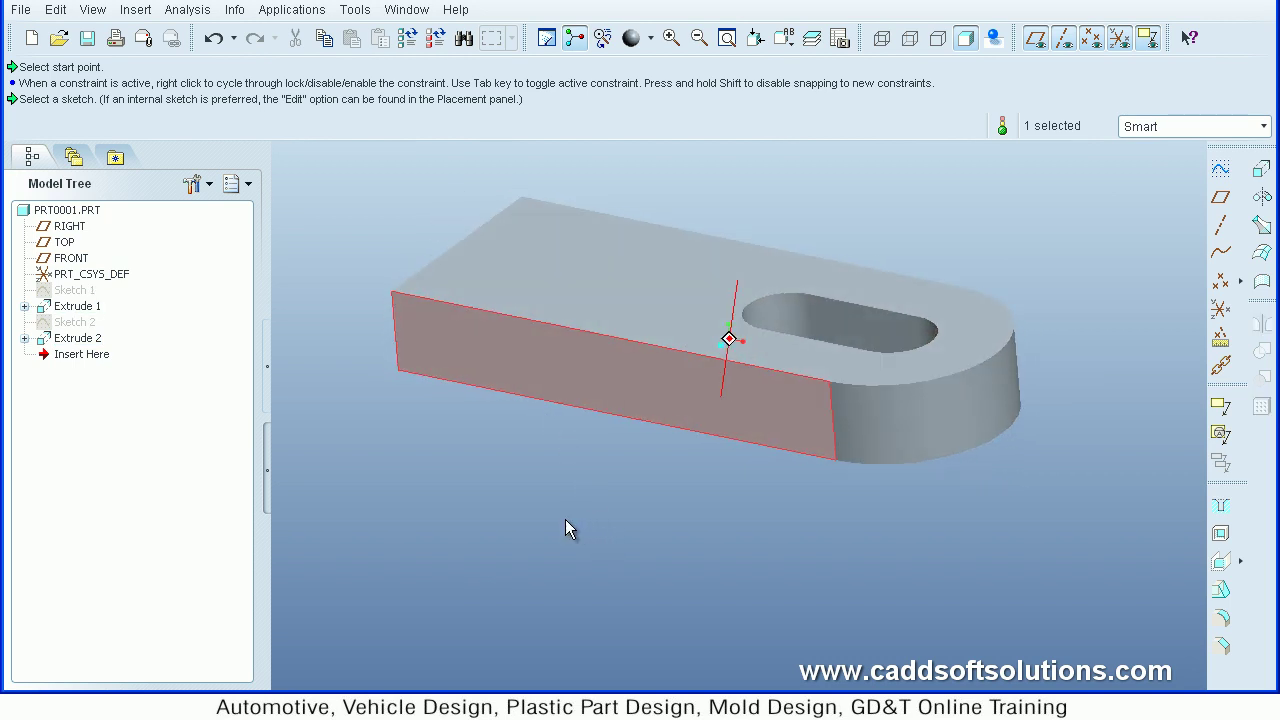
{"action": "left_click", "coordinate": [1221, 169]}
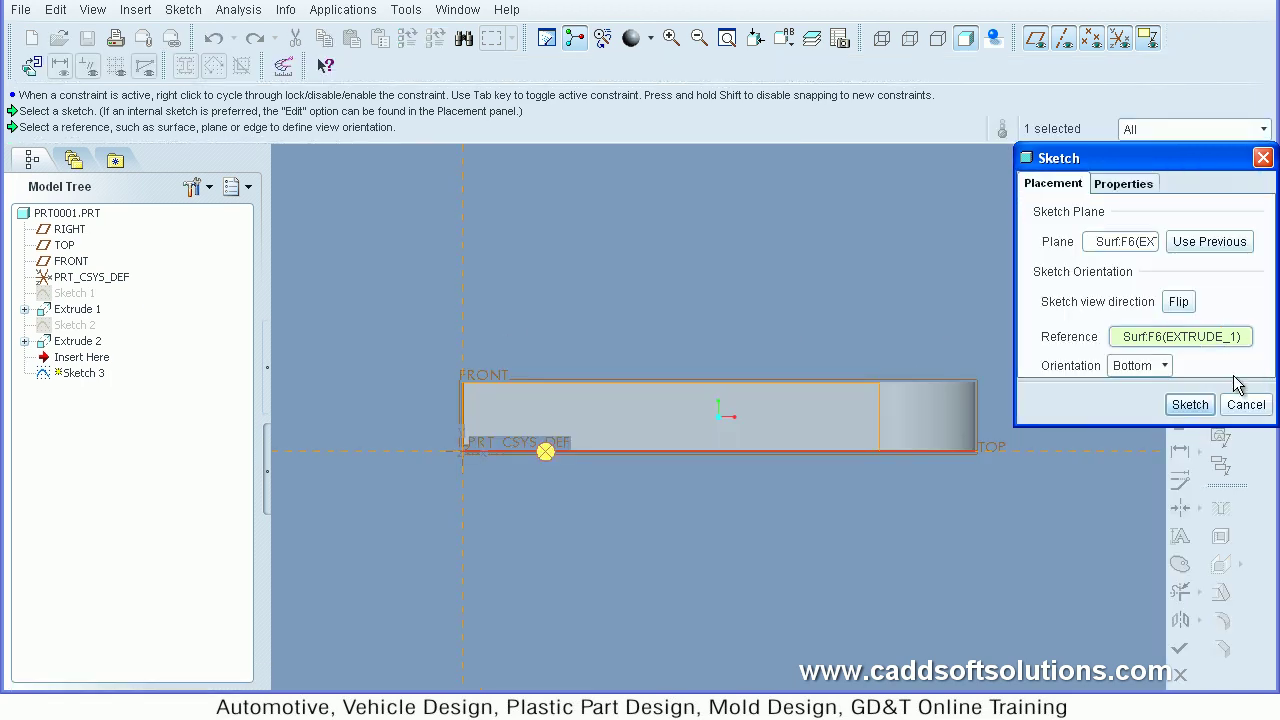
{"action": "left_click", "coordinate": [1190, 404]}
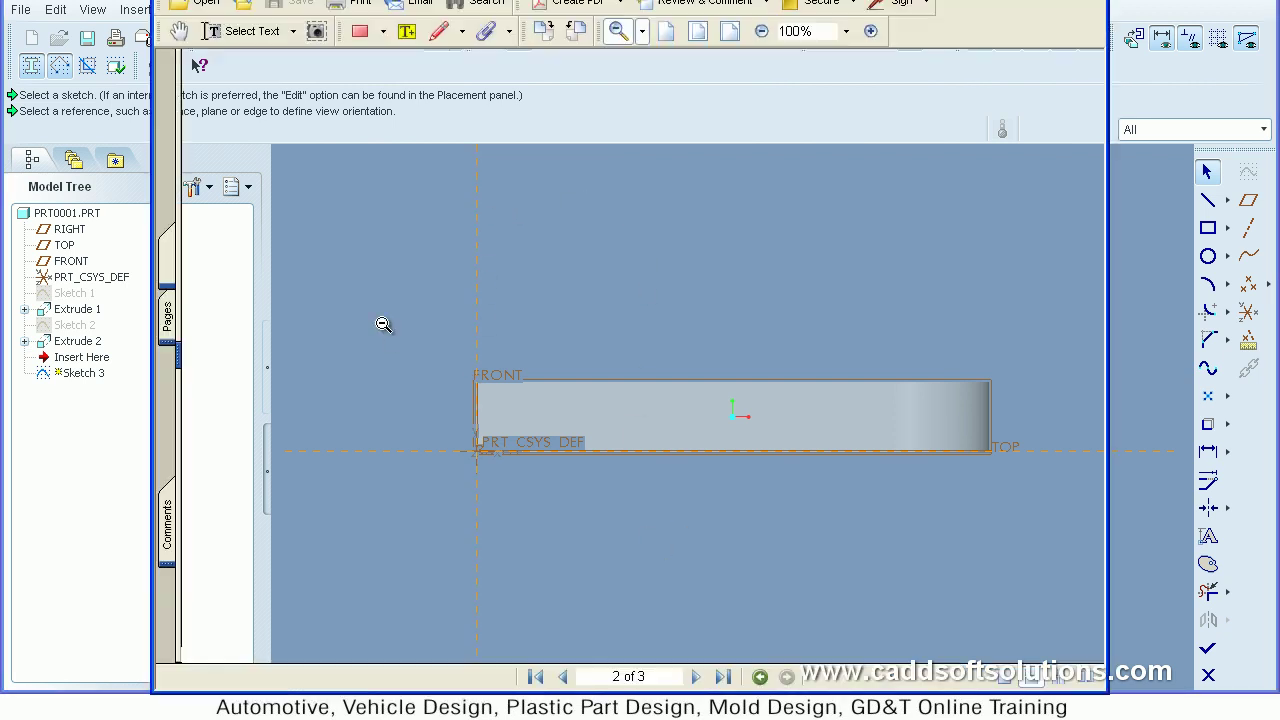
- Check the upright lug's dimensions in the PDF drawing and add the plate's upper edge as a sketch reference
{"action": "key", "text": "alt+Tab"}
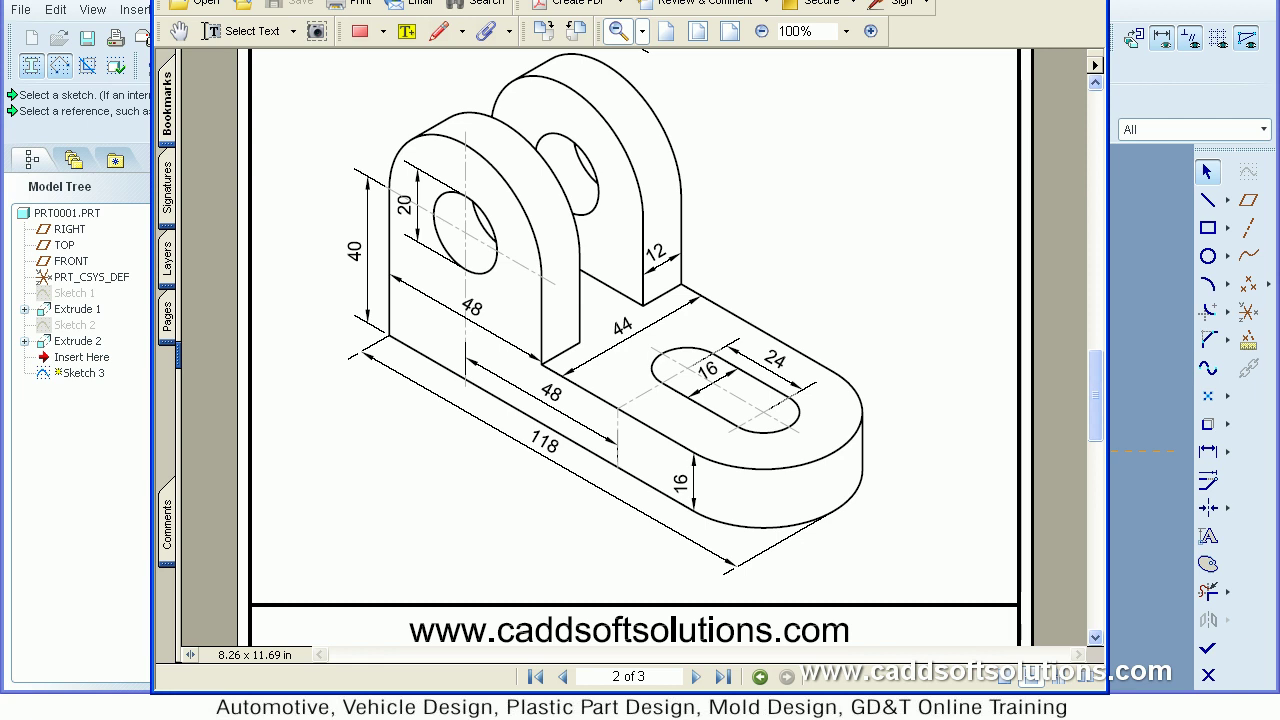
{"action": "left_click", "coordinate": [1038, 0]}
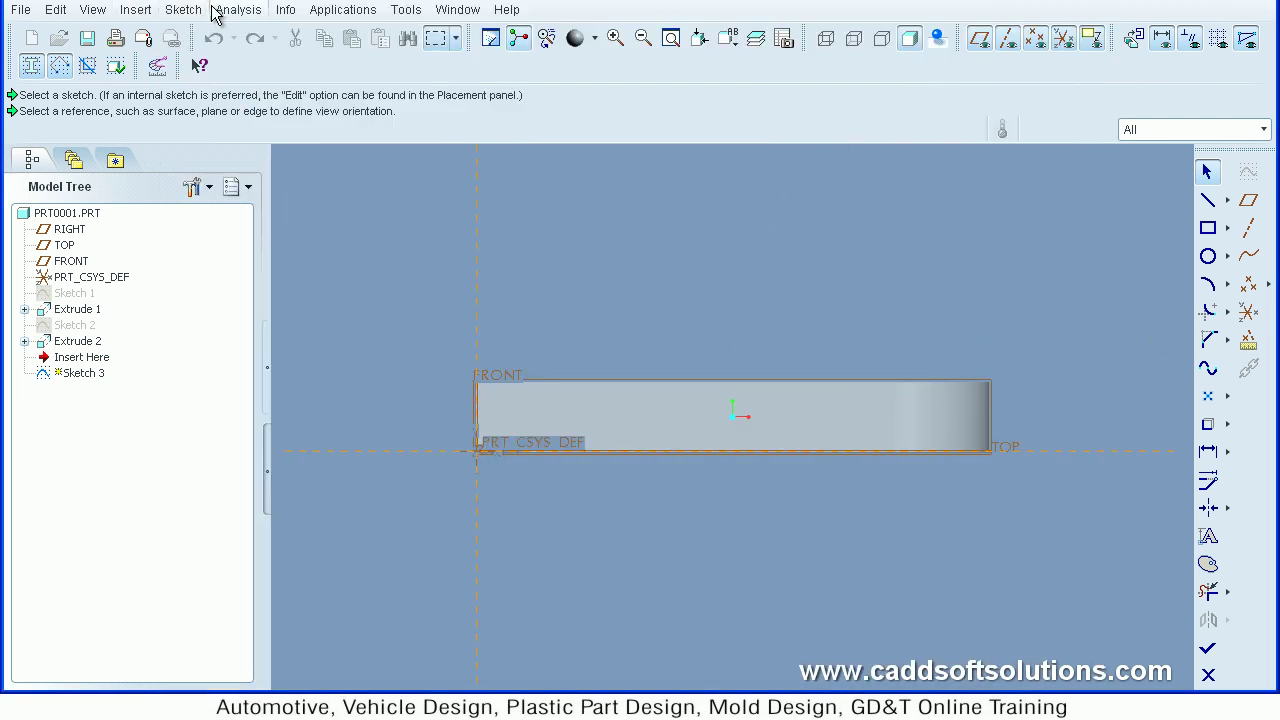
{"action": "left_click", "coordinate": [198, 11]}
{"action": "left_click", "coordinate": [244, 57]}
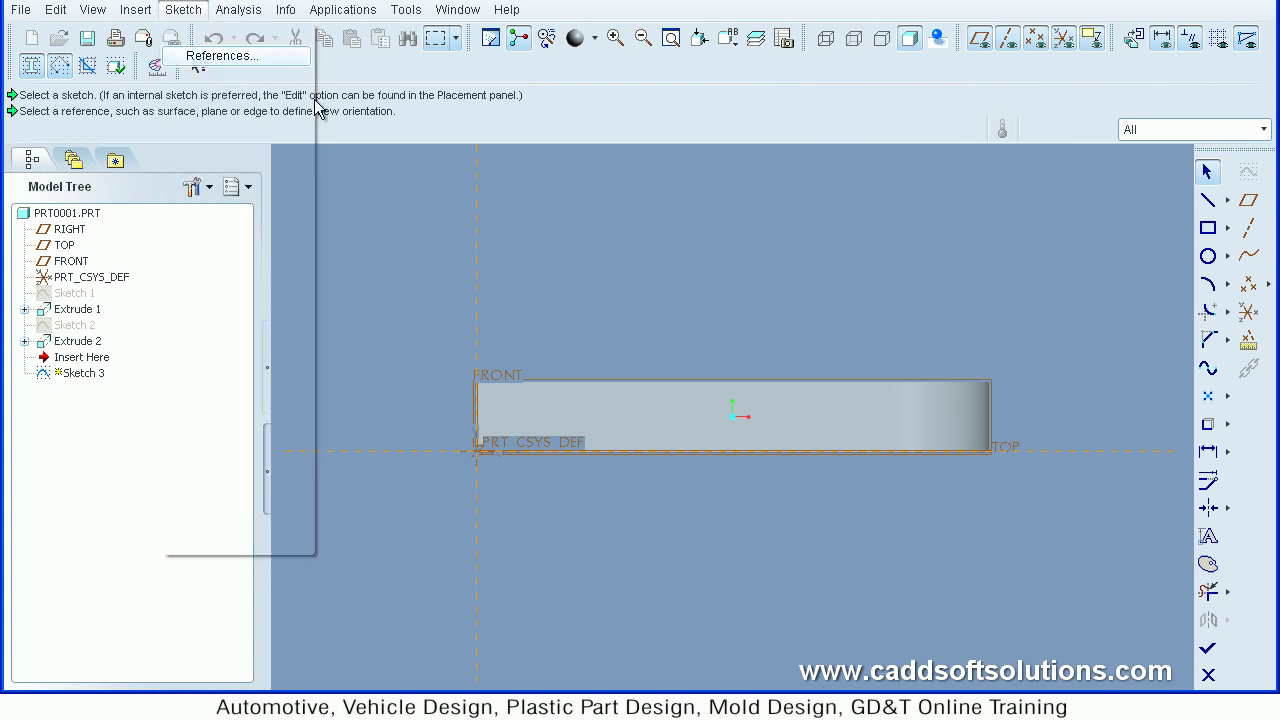
{"action": "left_click", "coordinate": [555, 382]}
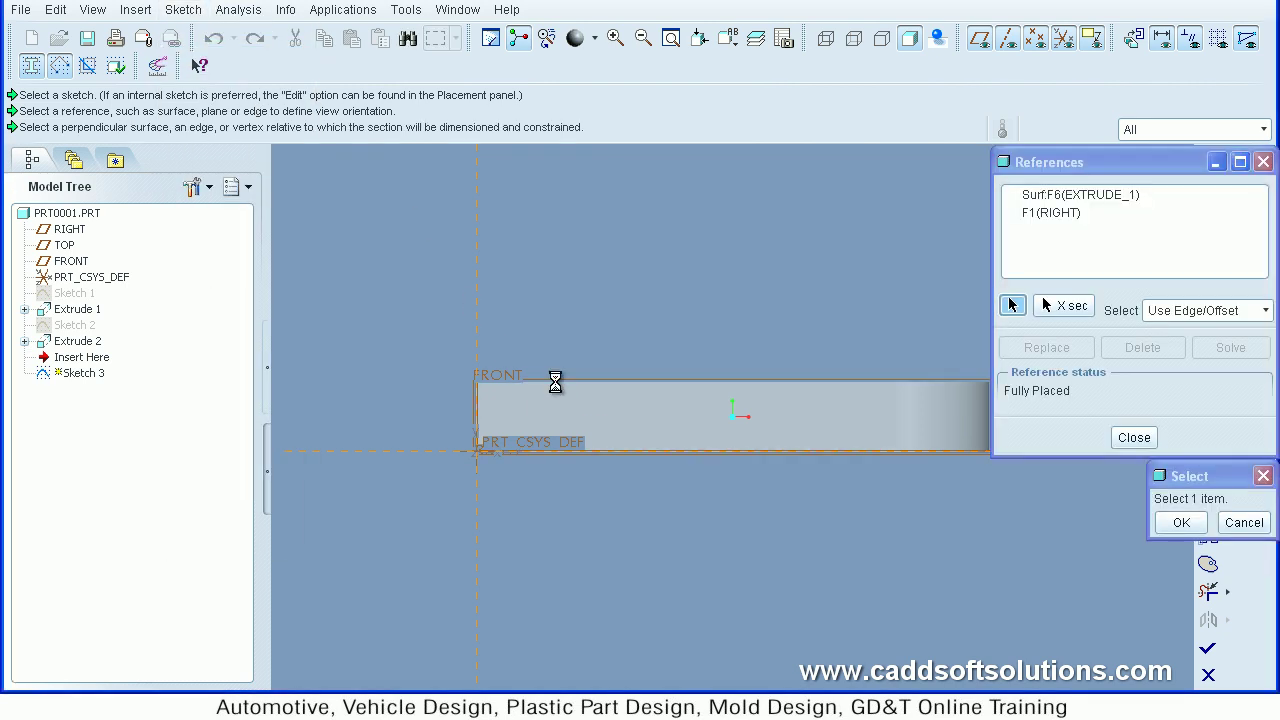
{"action": "middle_click", "coordinate": [791, 291]}
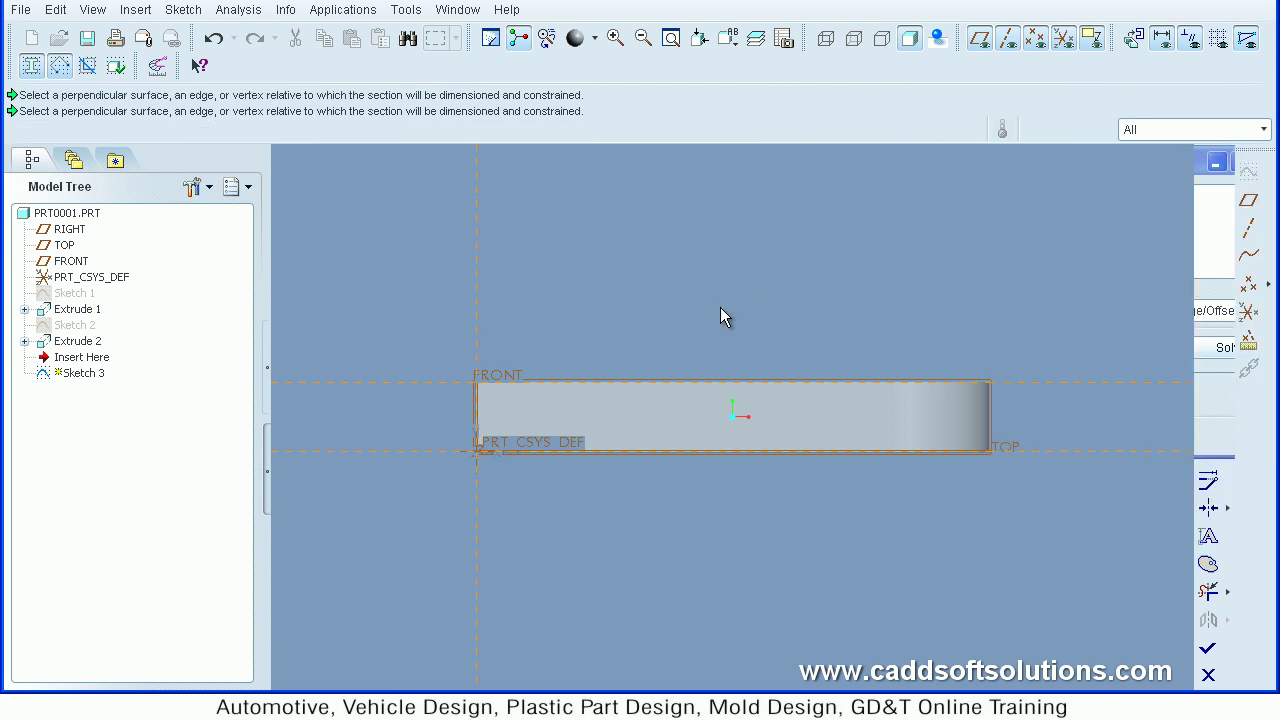
- Draw a closed line rectangle about 48.3 by 42.2 standing on the plate's upper edge, starting at the plate's square end
{"action": "middle_click_drag", "start_coordinate": [721, 284], "coordinate": [682, 443], "text": "shift"}
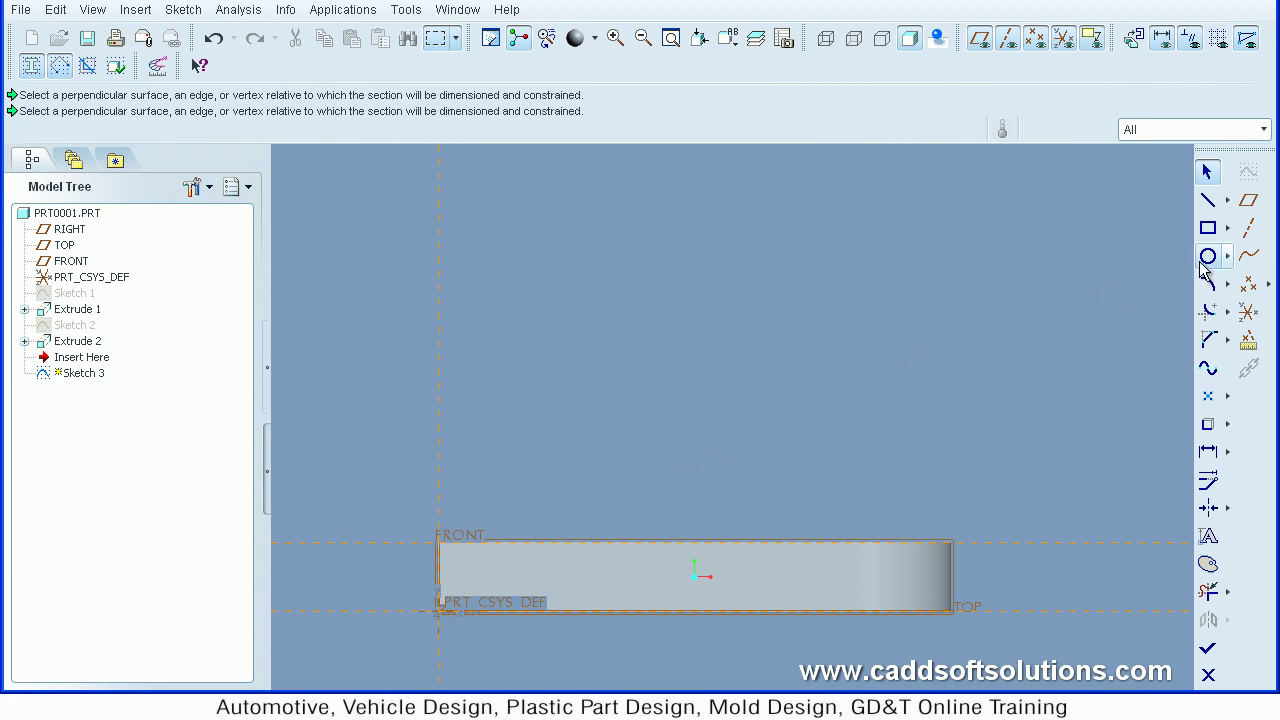
{"action": "left_click", "coordinate": [1207, 202]}
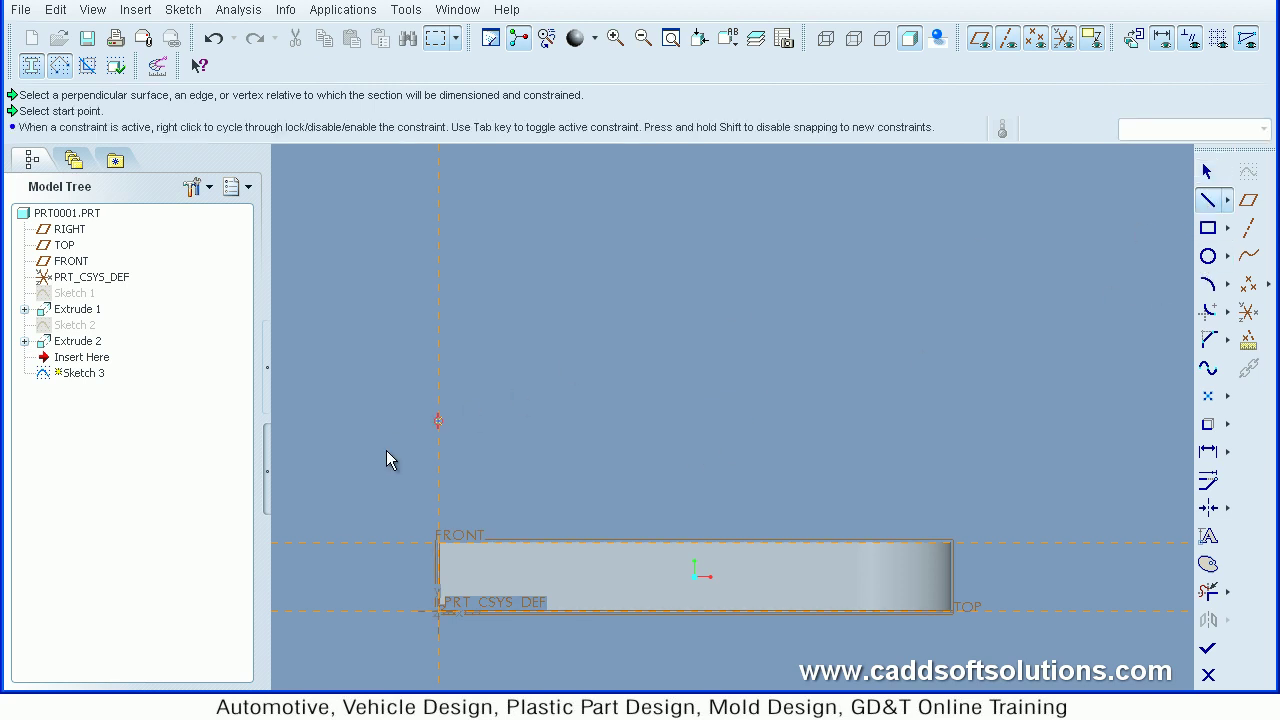
{"action": "left_click", "coordinate": [439, 549]}
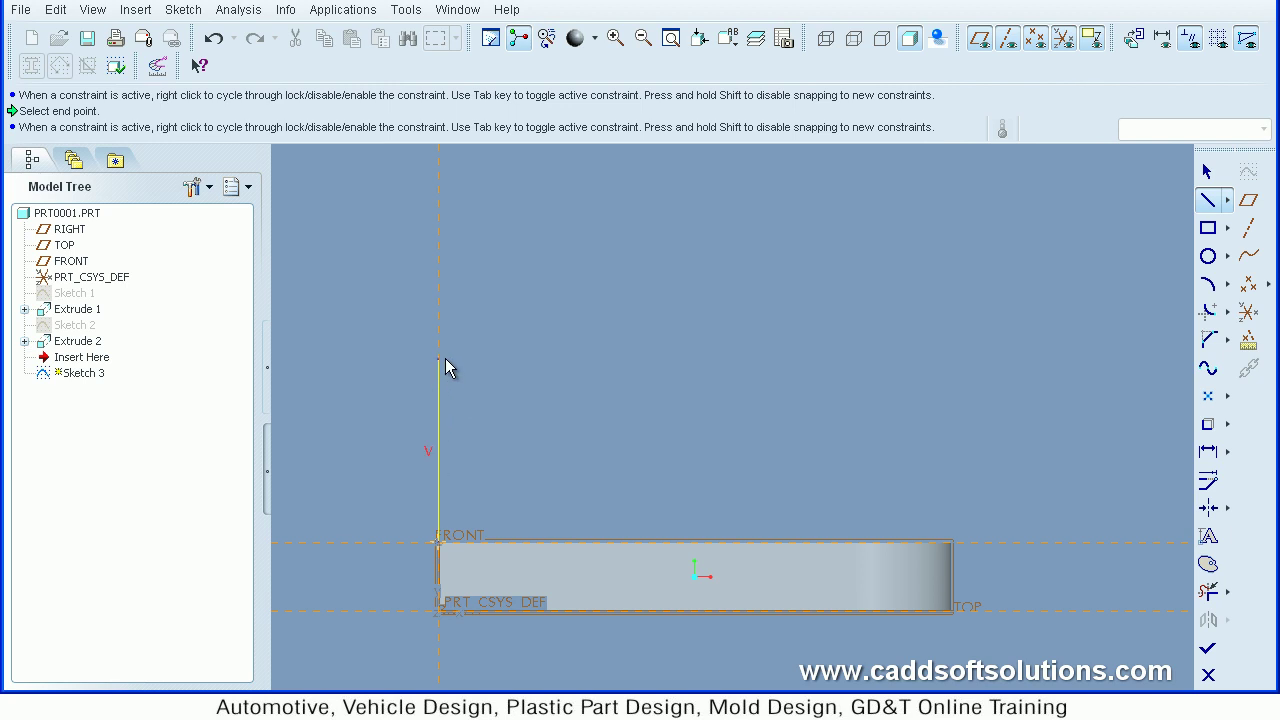
{"action": "left_click", "coordinate": [445, 358]}
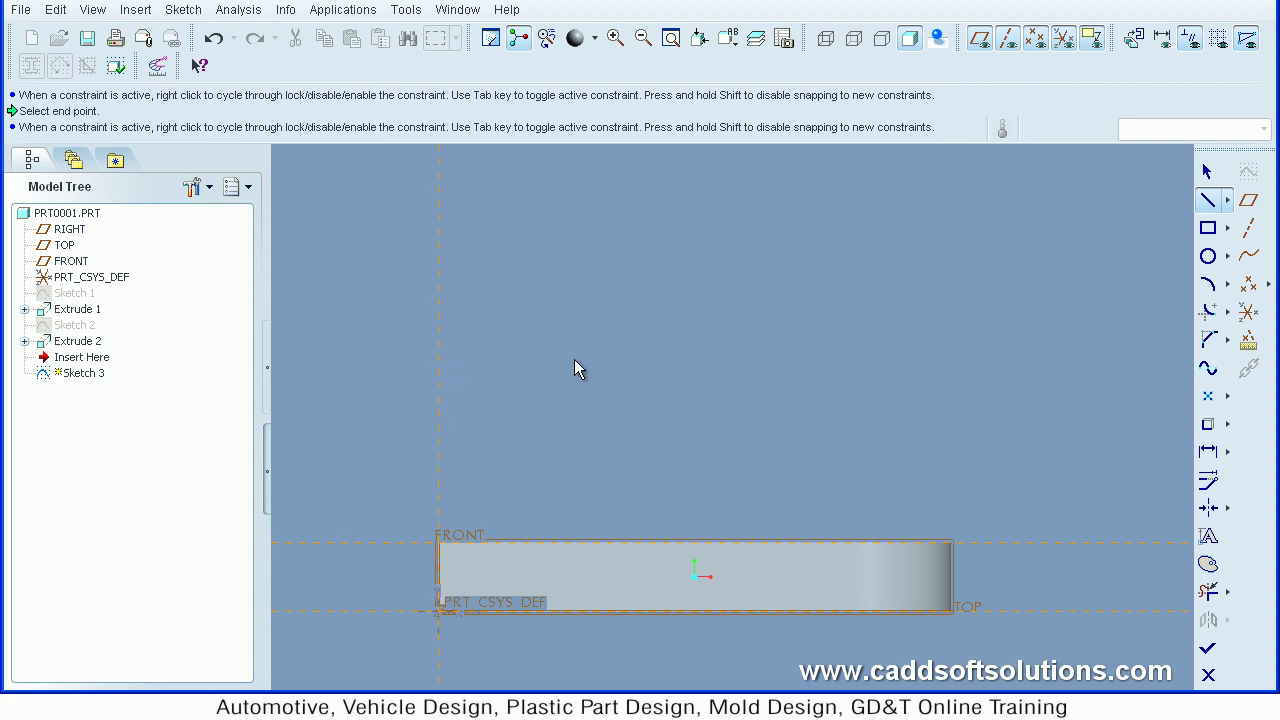
{"action": "left_click", "coordinate": [648, 363]}
{"action": "middle_click", "coordinate": [648, 420]}
{"action": "left_click", "coordinate": [647, 542]}
{"action": "left_click", "coordinate": [443, 543]}
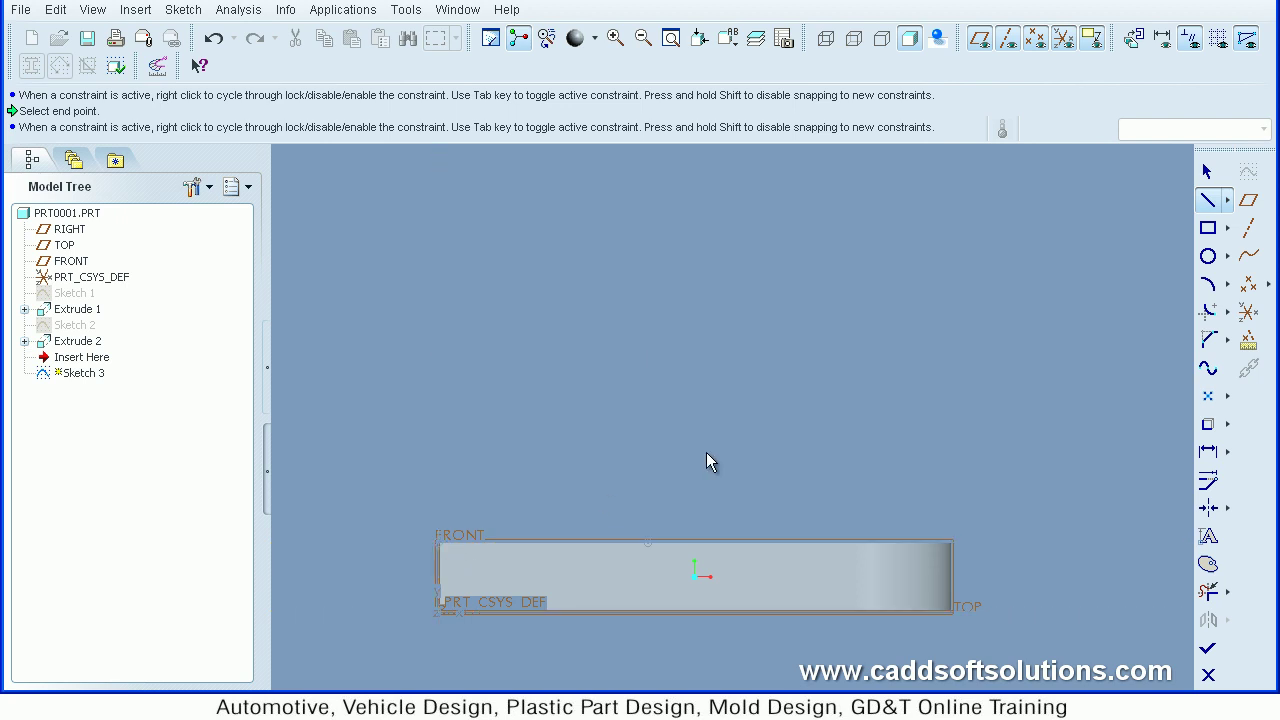
{"action": "middle_click", "coordinate": [756, 442]}
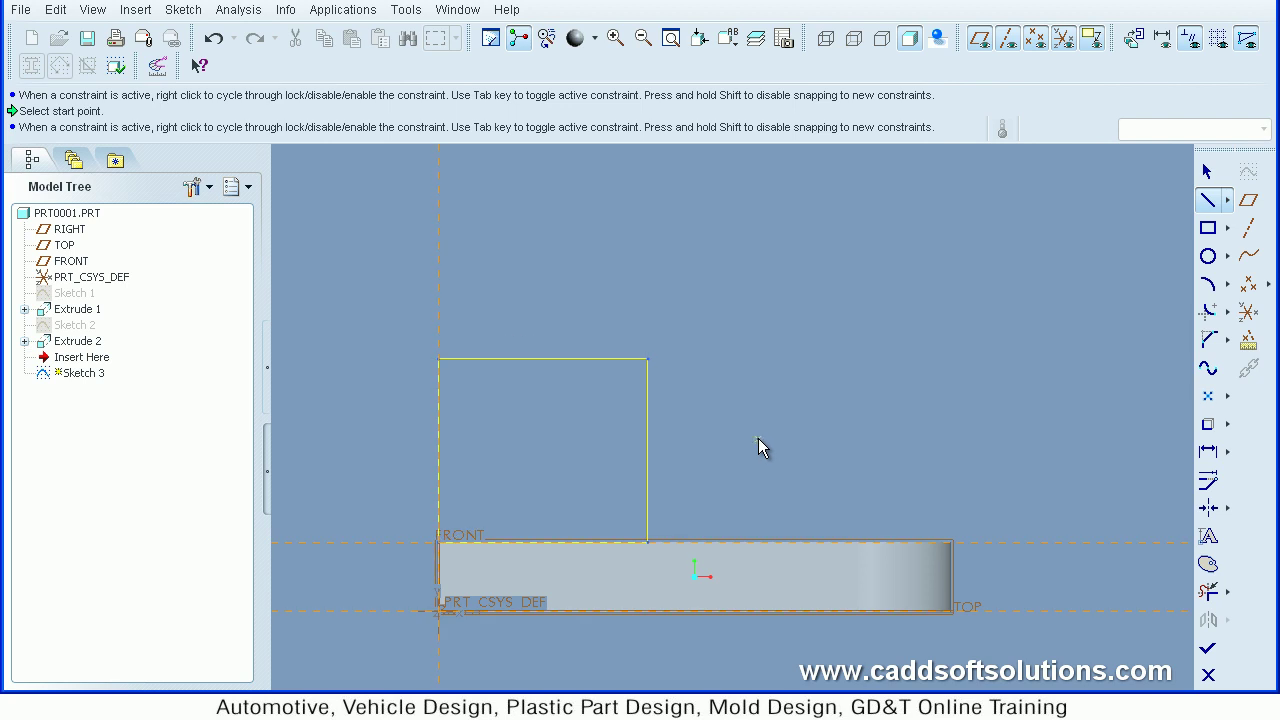
{"action": "middle_click", "coordinate": [757, 443]}
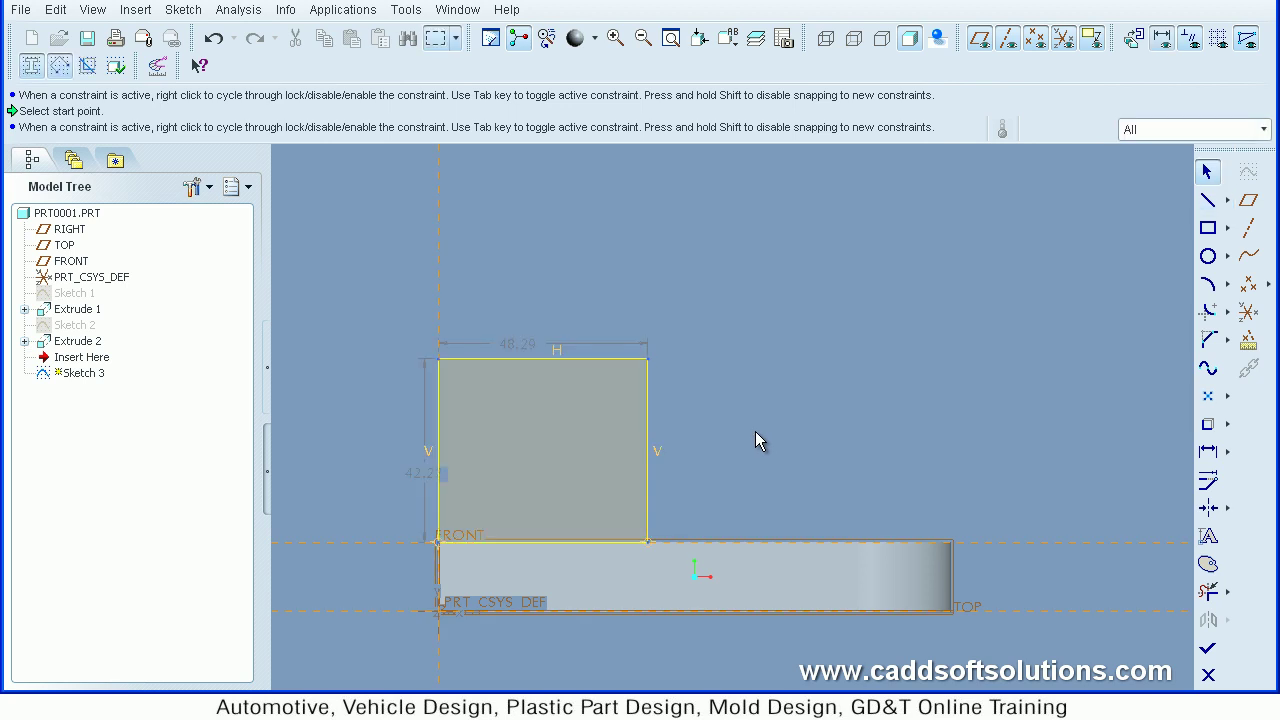
- Set the rectangle's width to 48
{"action": "double_click", "coordinate": [517, 344]}
{"action": "type", "text": "48"}
{"action": "key", "text": "Return"}
{"action": "left_click", "coordinate": [593, 598]}
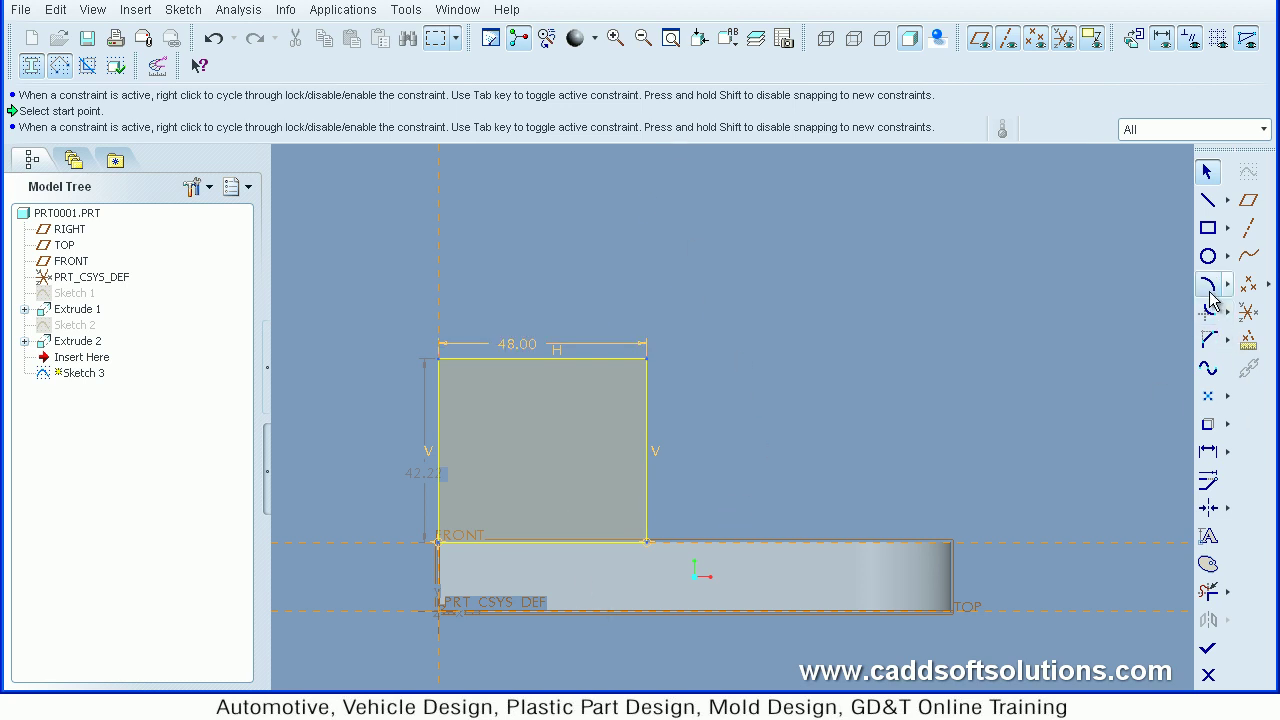
- Dimension the height from the plate's bottom reference to the rectangle's top line and set it to 40
{"action": "left_click", "coordinate": [1207, 452]}
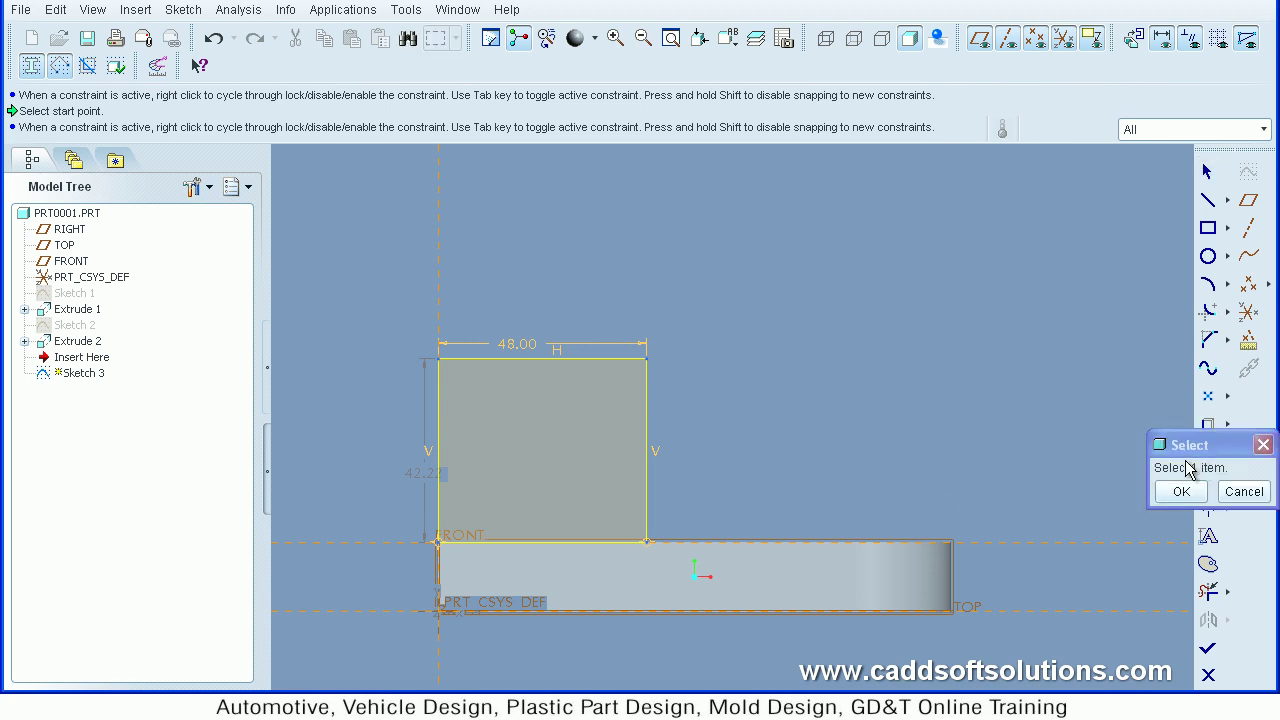
{"action": "left_click", "coordinate": [569, 609]}
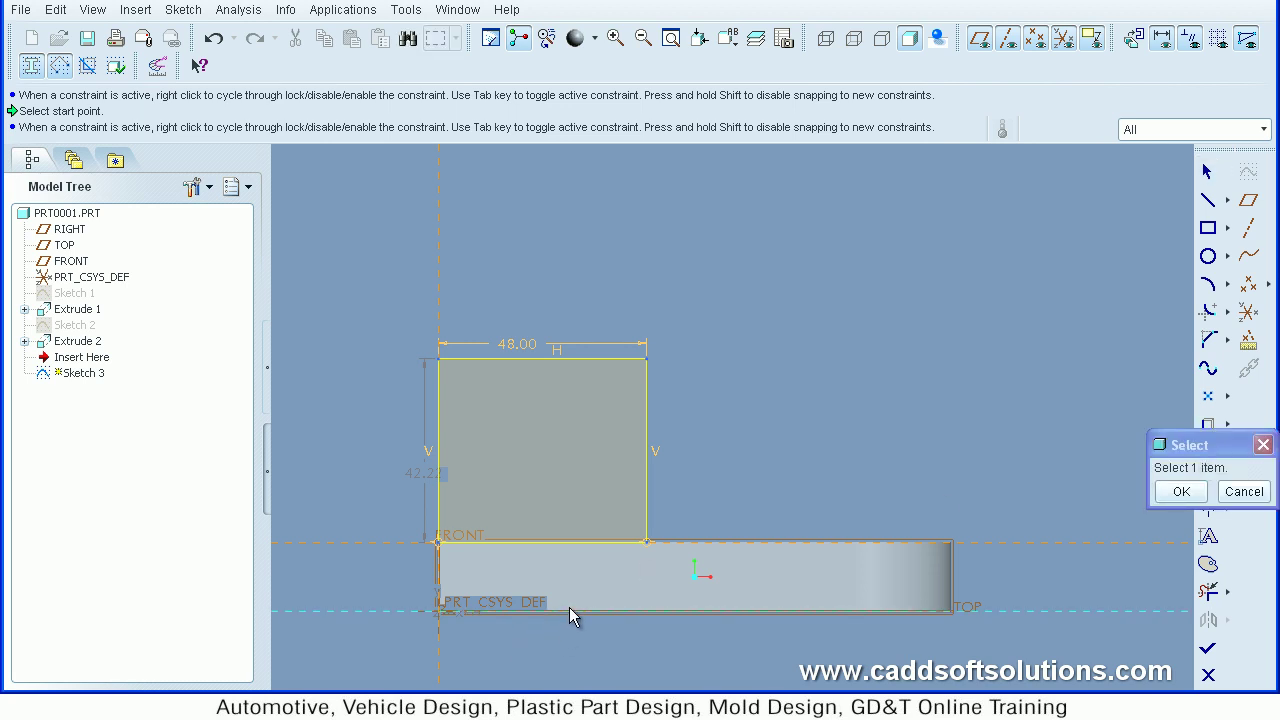
{"action": "left_click", "coordinate": [570, 359]}
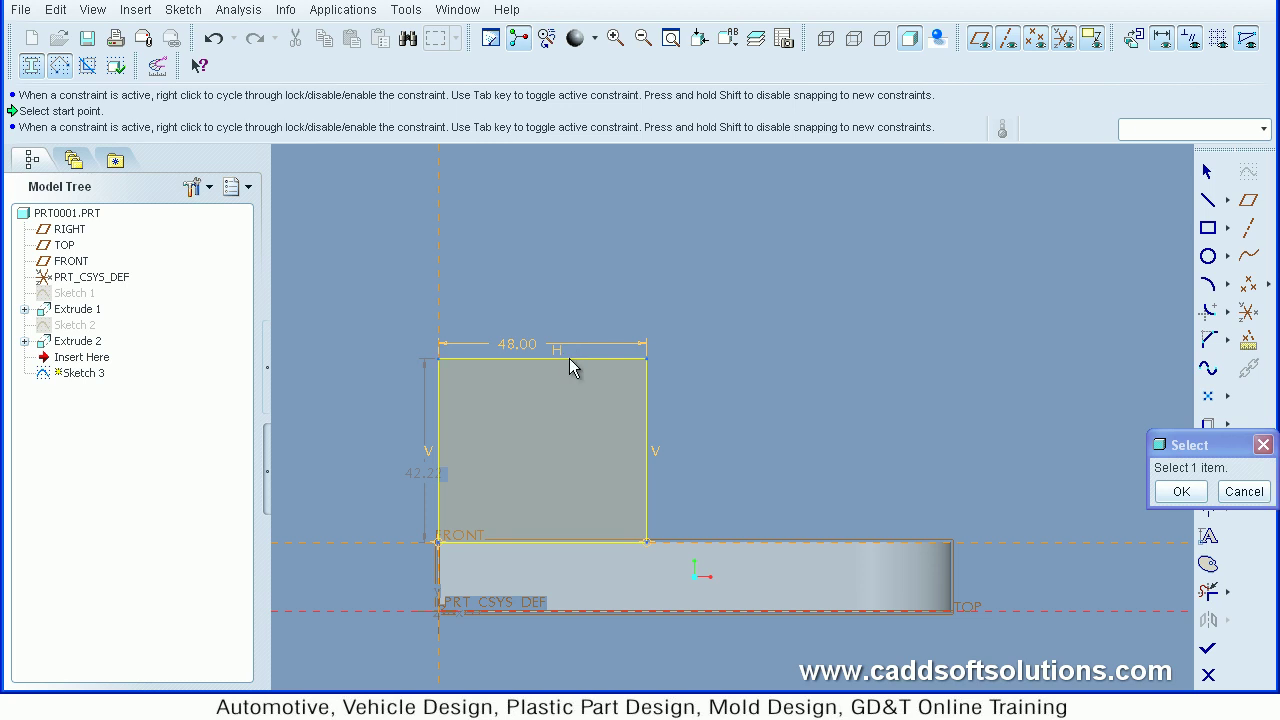
{"action": "middle_click", "coordinate": [777, 489]}
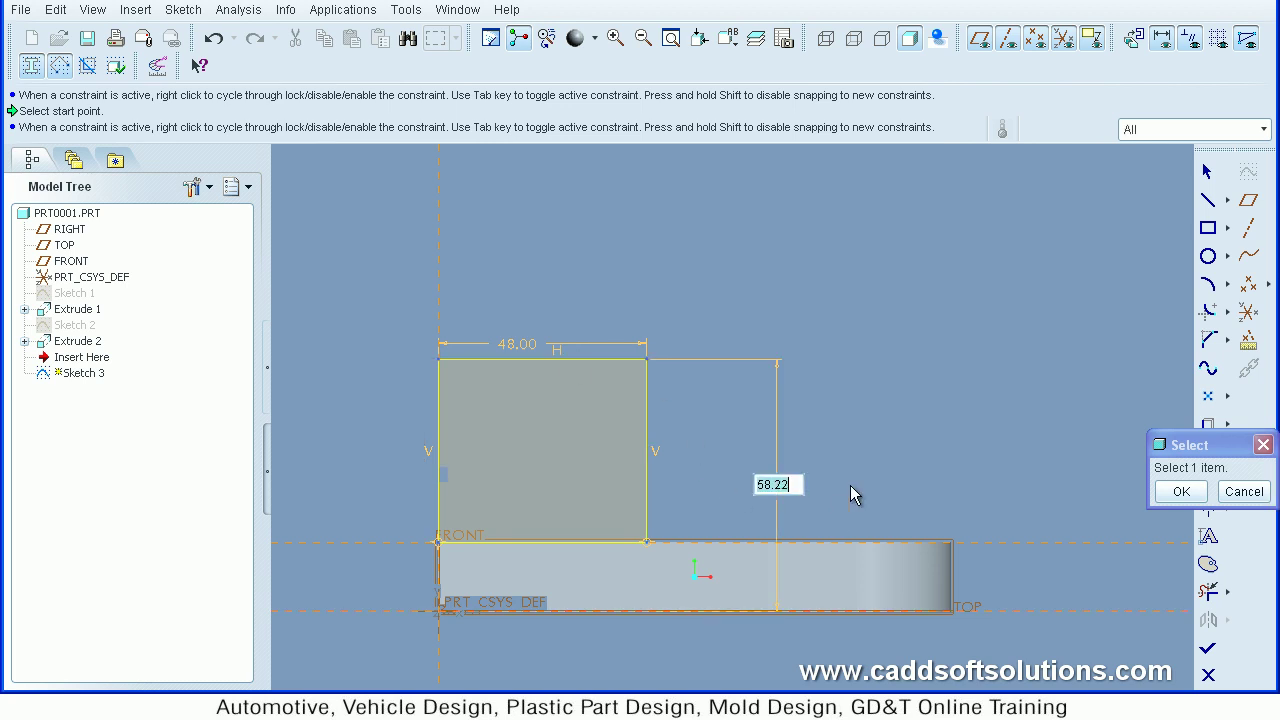
{"action": "type", "text": "40"}
{"action": "key", "text": "Return"}
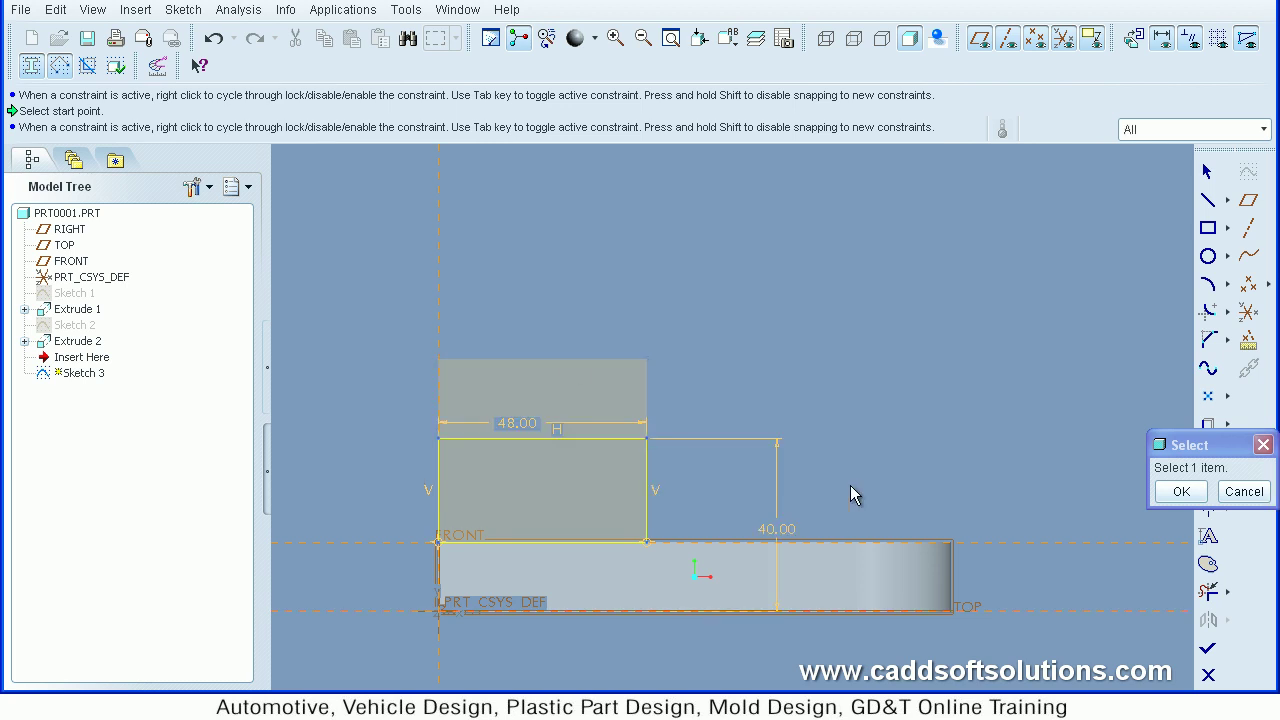
{"action": "left_click", "coordinate": [1181, 491]}
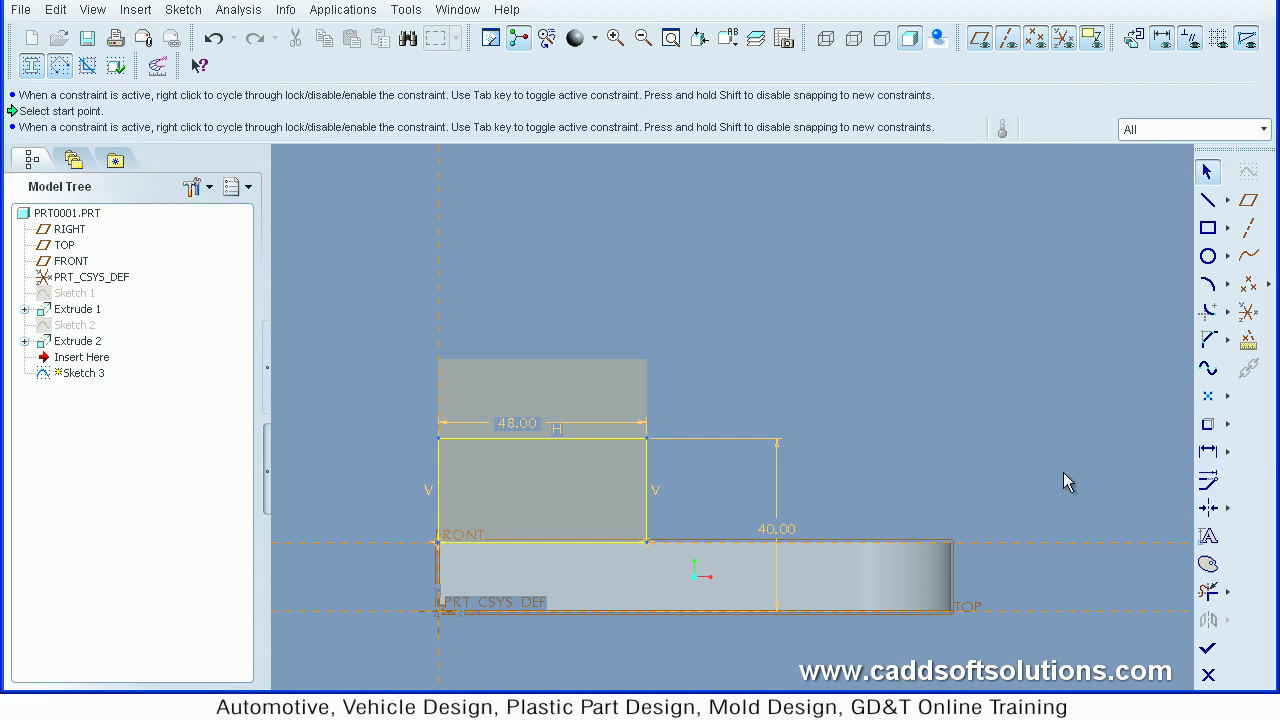
- Draw a circle centred on the midpoint of the rectangle's top line and reaching the rectangle's sides
{"action": "left_click", "coordinate": [1209, 259]}
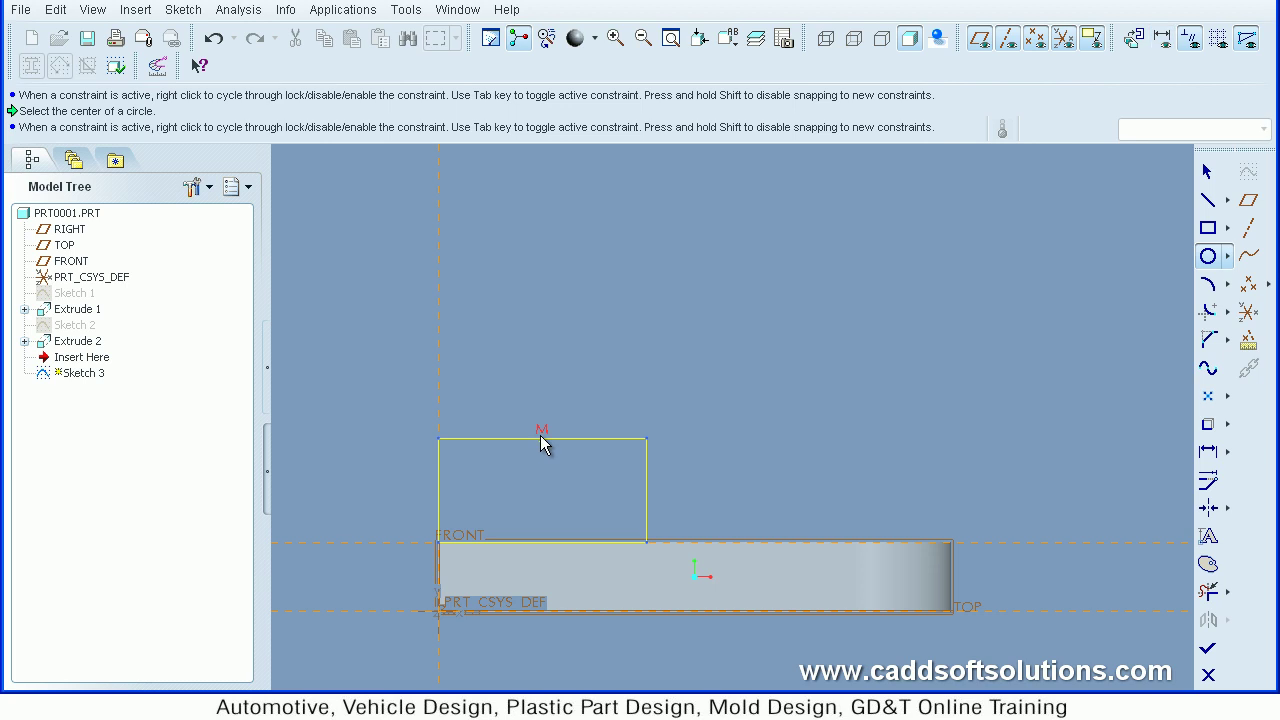
{"action": "left_click", "coordinate": [580, 445]}
{"action": "left_click", "coordinate": [645, 447]}
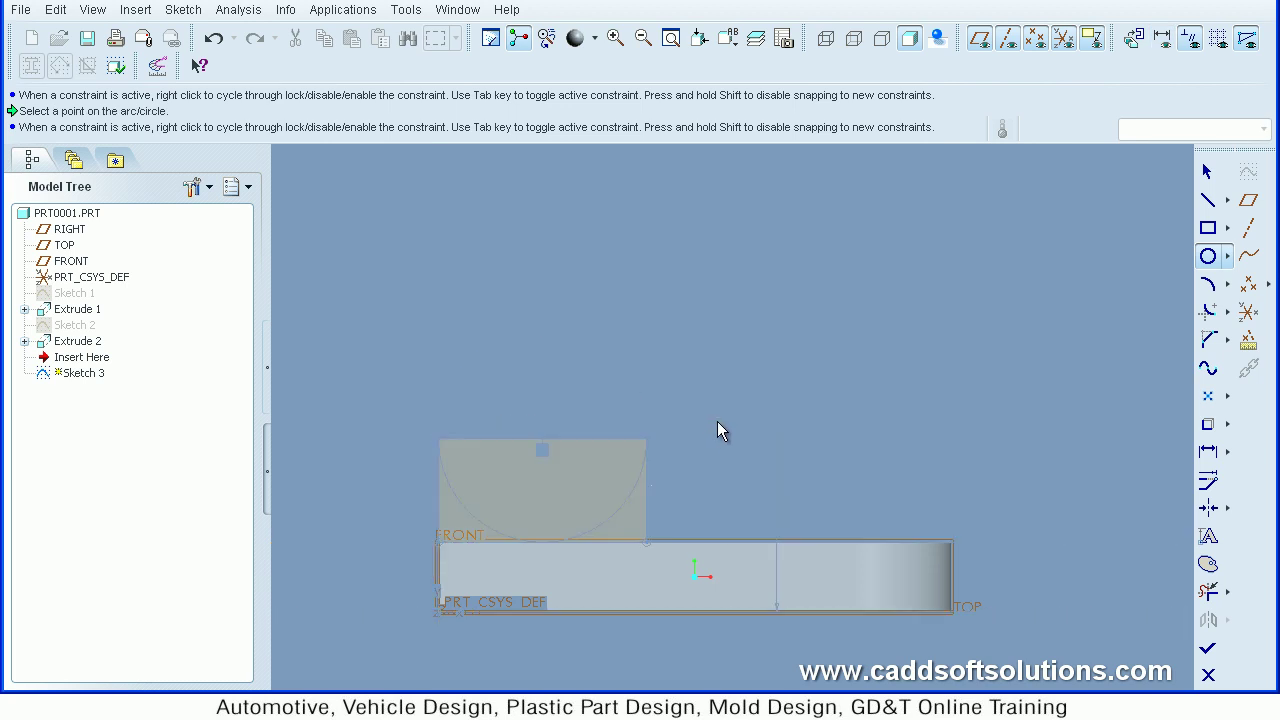
{"action": "middle_click", "coordinate": [1077, 501]}
- Trim away the circle's lower half and the rectangle's top line to leave a round-topped lug outline, and finish the sketch
{"action": "left_click", "coordinate": [1208, 591]}
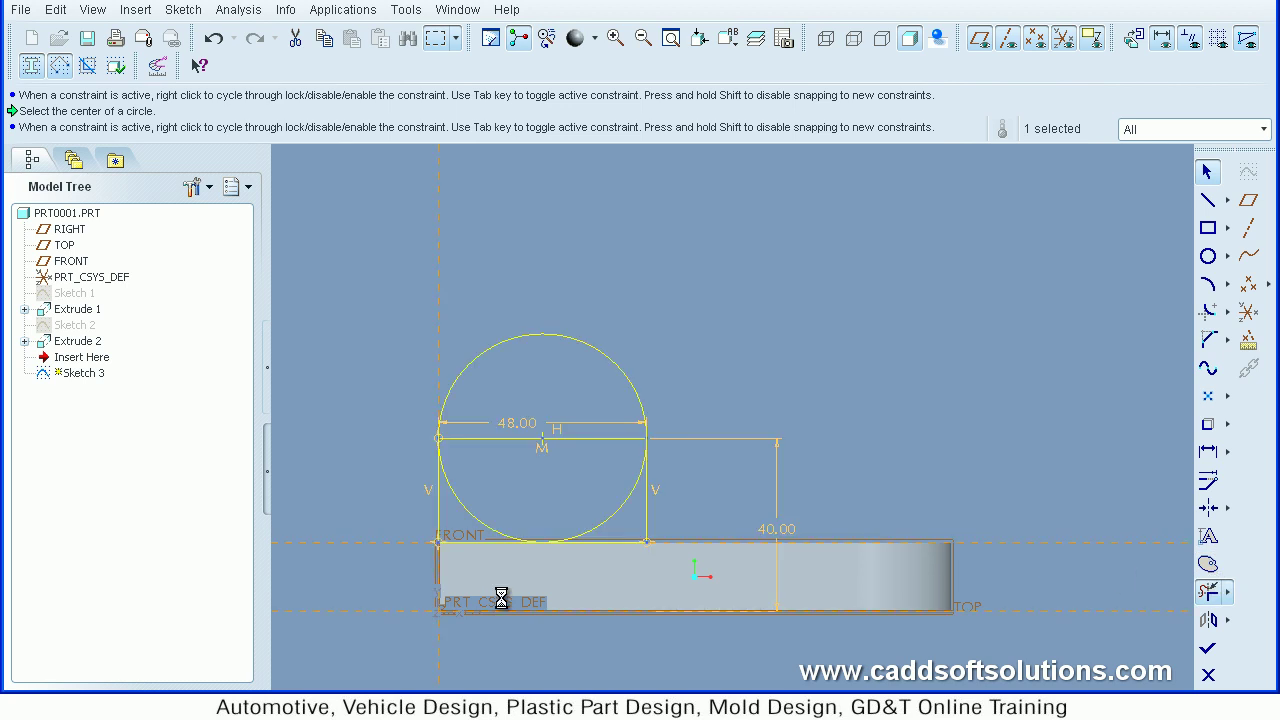
{"action": "left_click", "coordinate": [482, 531]}
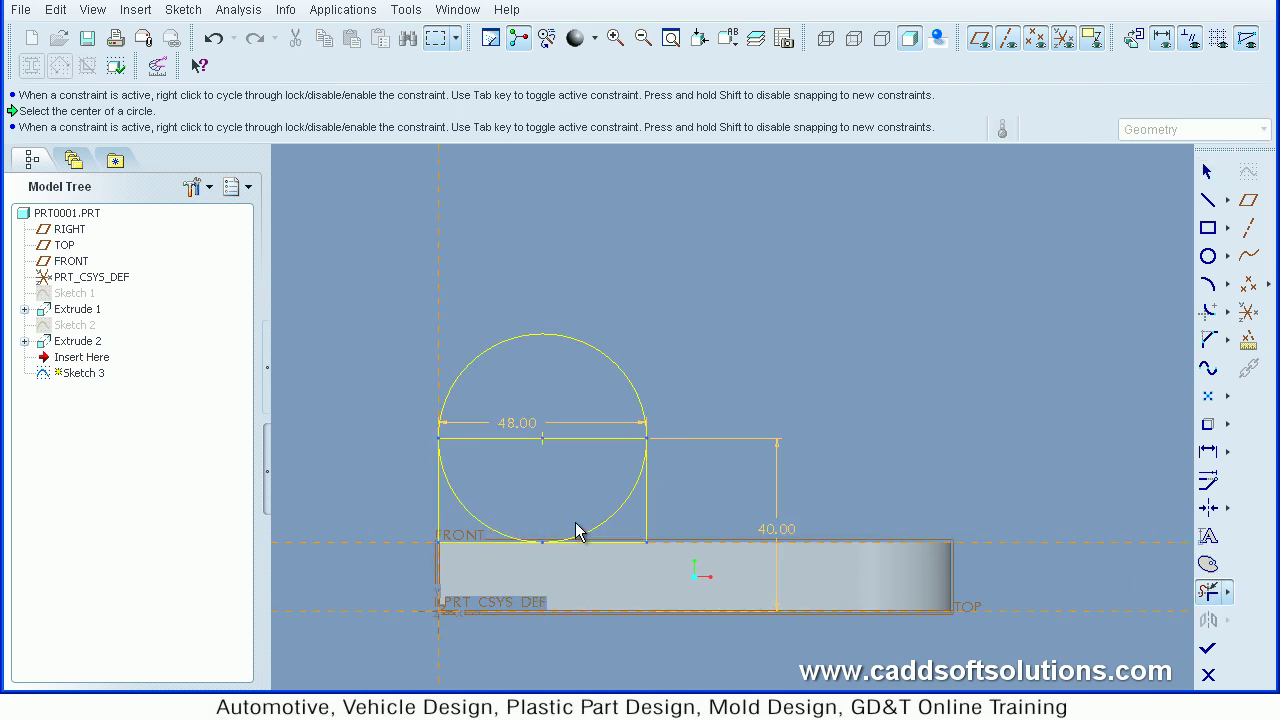
{"action": "left_click", "coordinate": [604, 511]}
{"action": "left_click", "coordinate": [593, 439]}
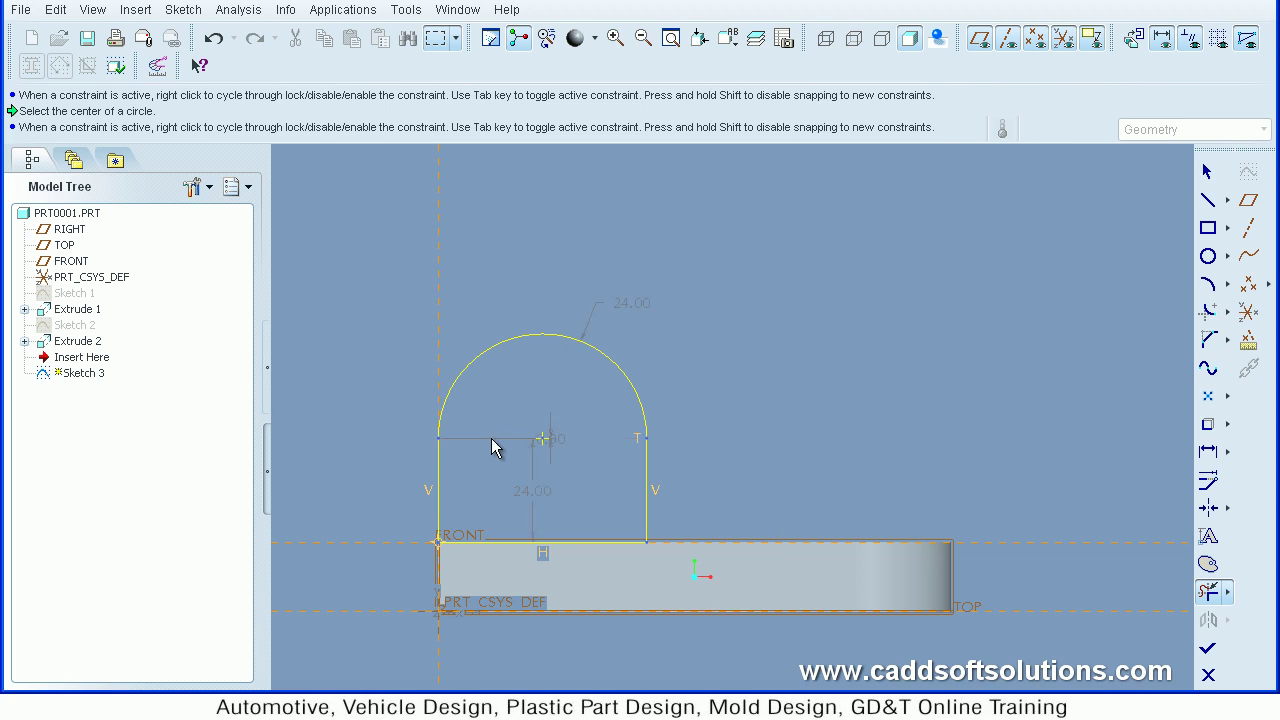
{"action": "middle_click", "coordinate": [728, 424]}
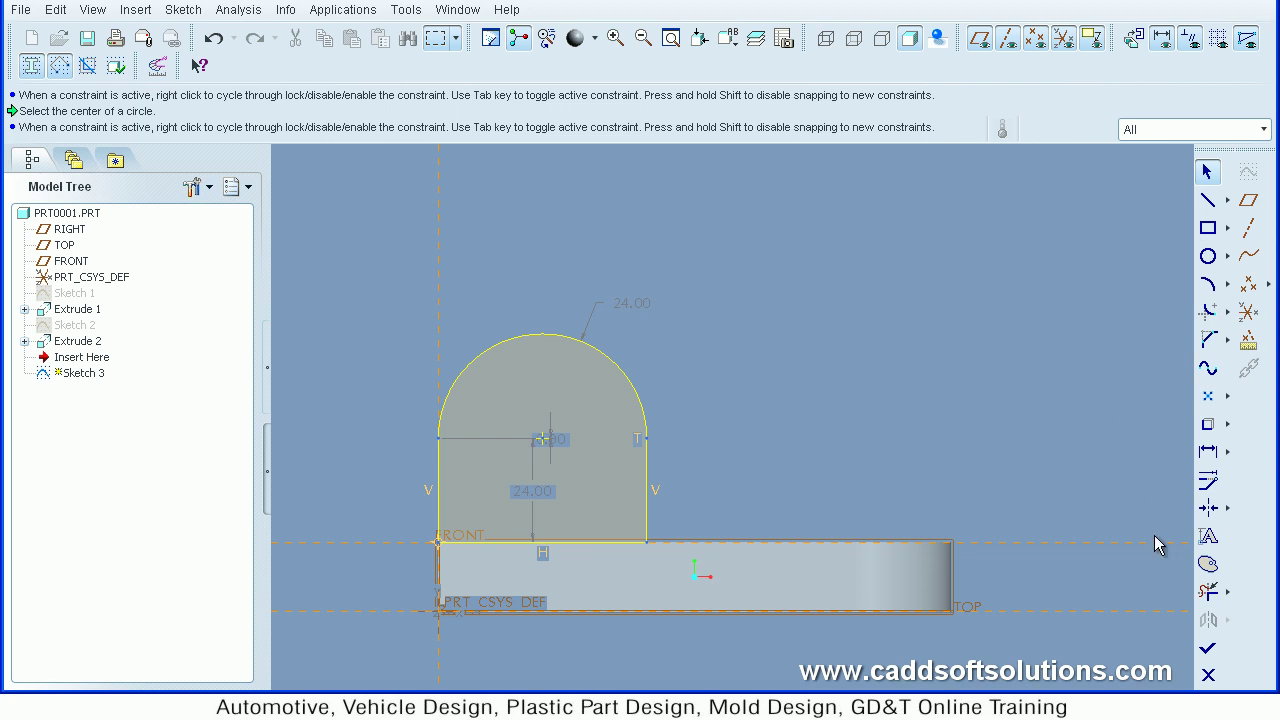
{"action": "left_click", "coordinate": [1208, 650]}
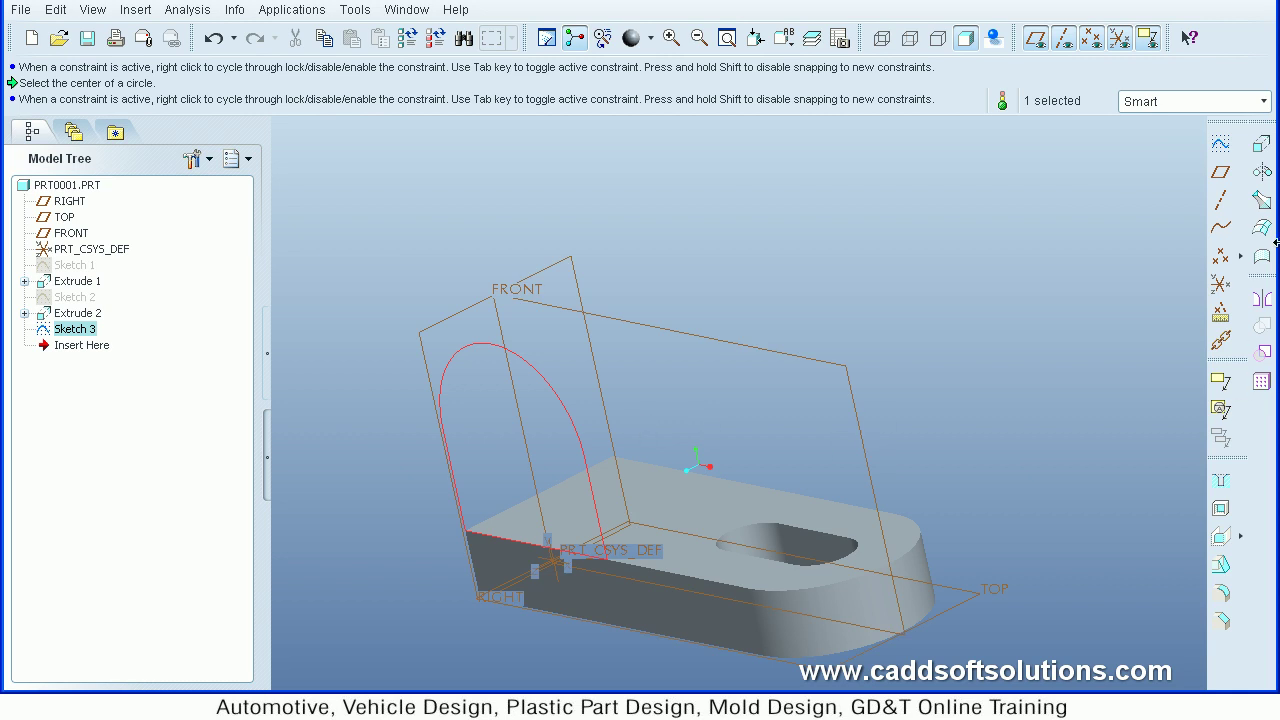
- Extrude the lug sketch as a solid 12 deep, flipped inward over the plate
{"action": "left_click", "coordinate": [1261, 144]}
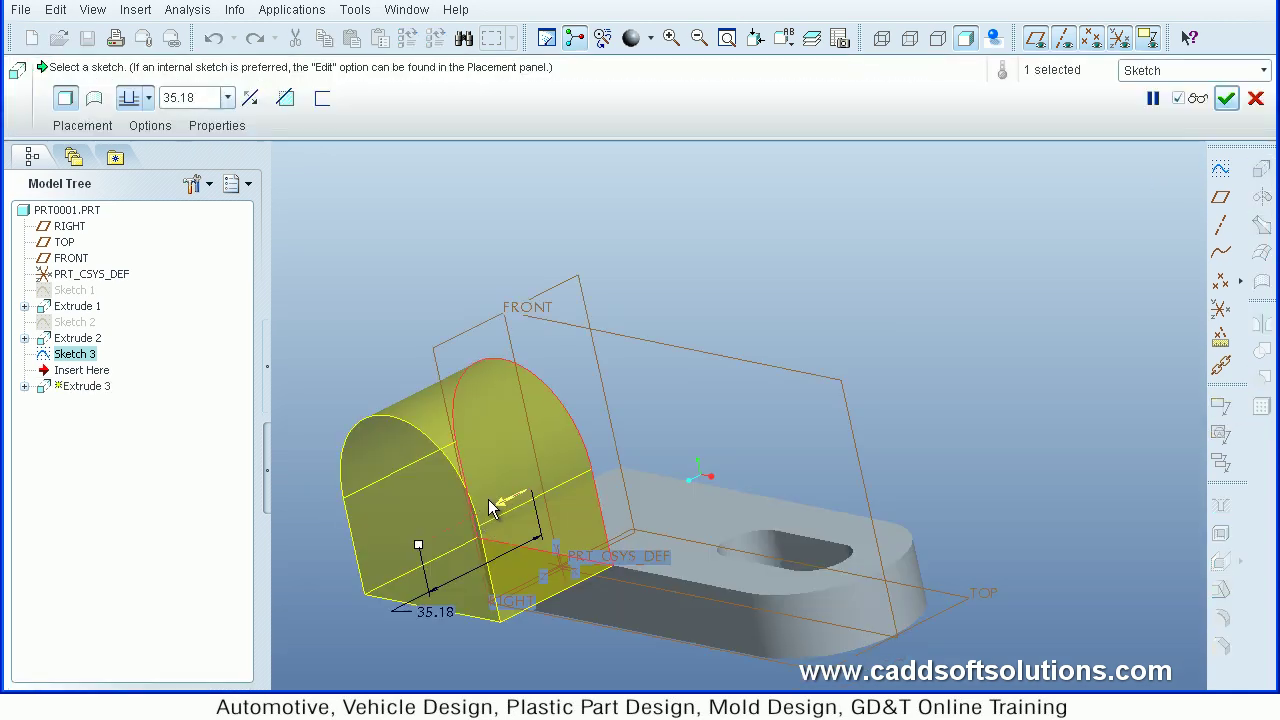
{"action": "left_click", "coordinate": [504, 510]}
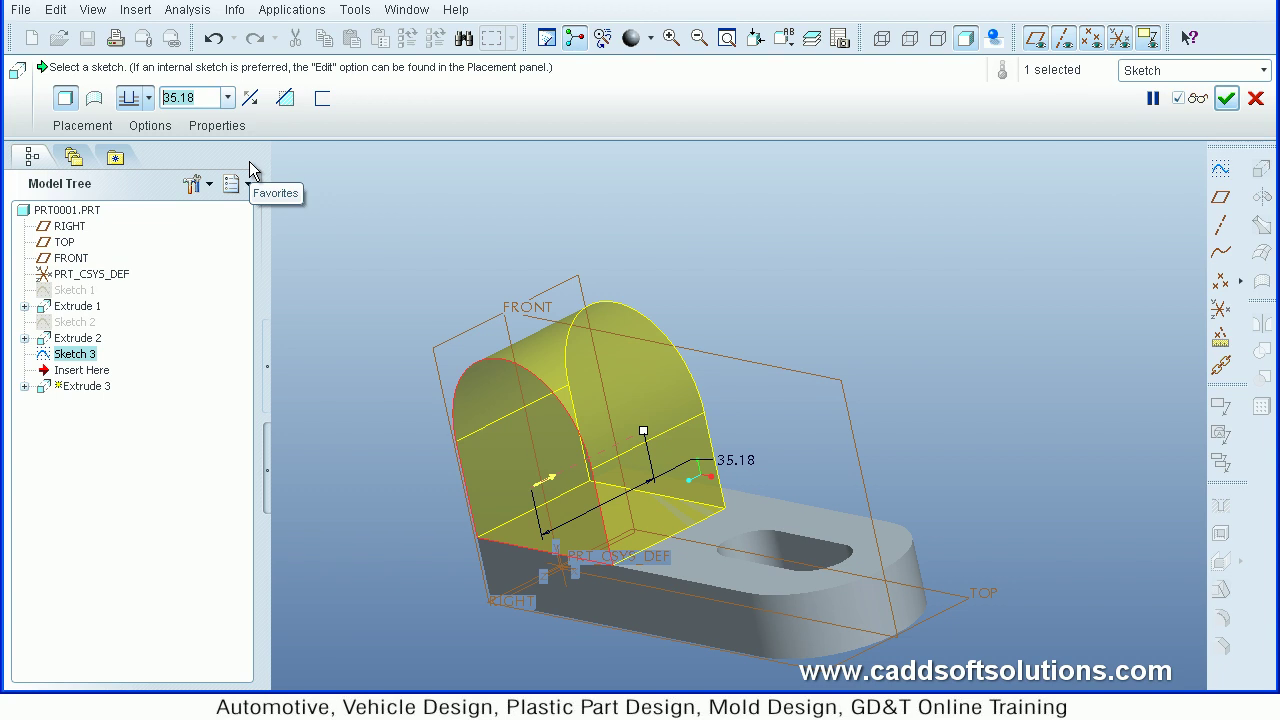
{"action": "type", "text": "1"}
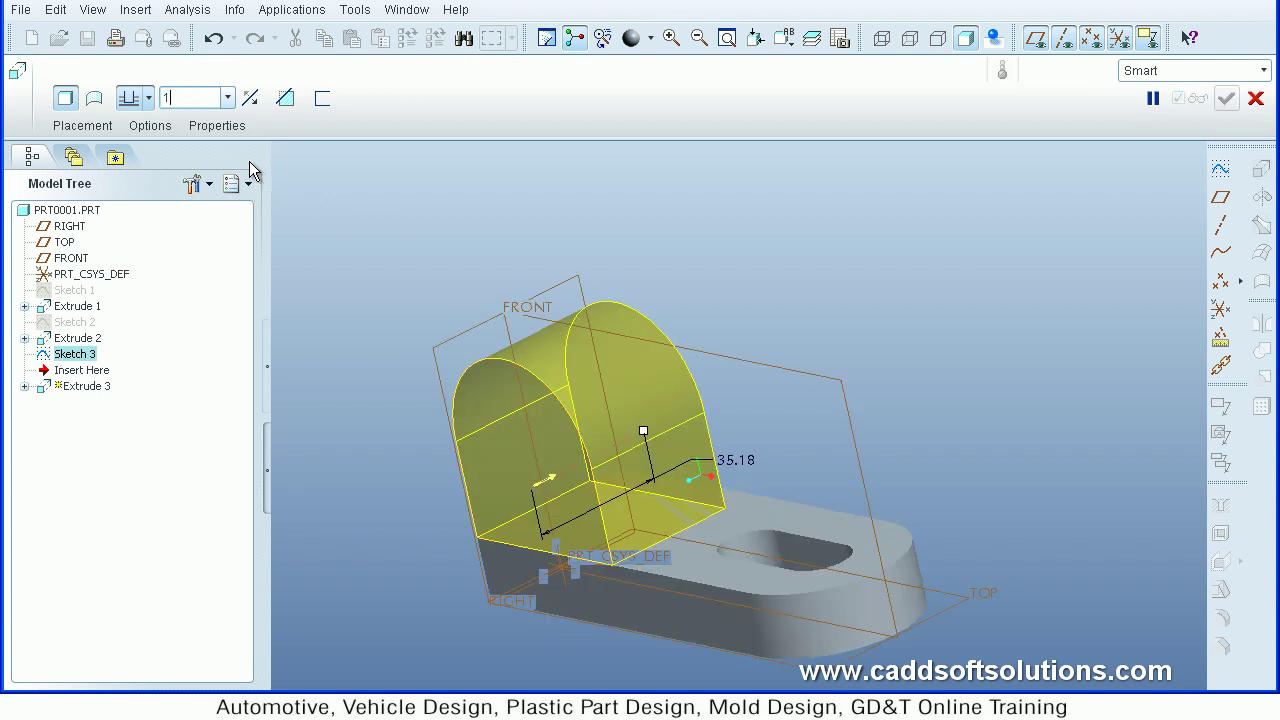
{"action": "type", "text": "2"}
{"action": "key", "text": "Return"}
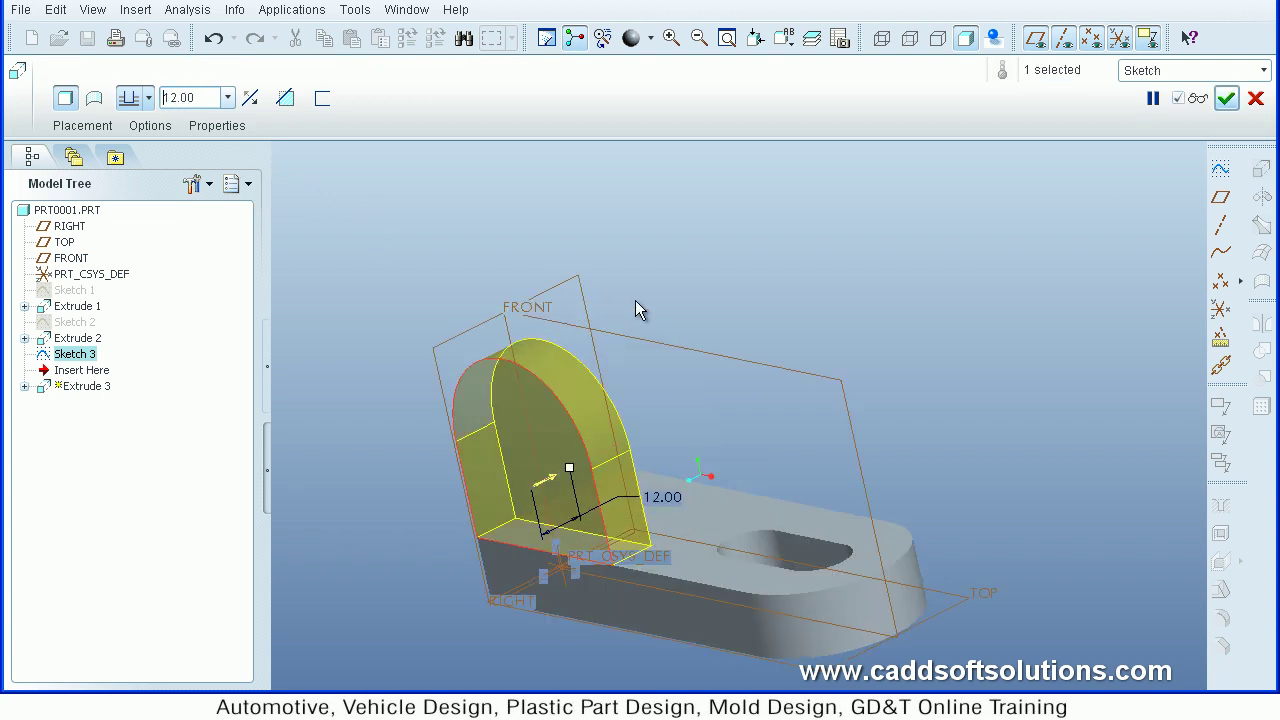
{"action": "left_click", "coordinate": [1226, 97]}
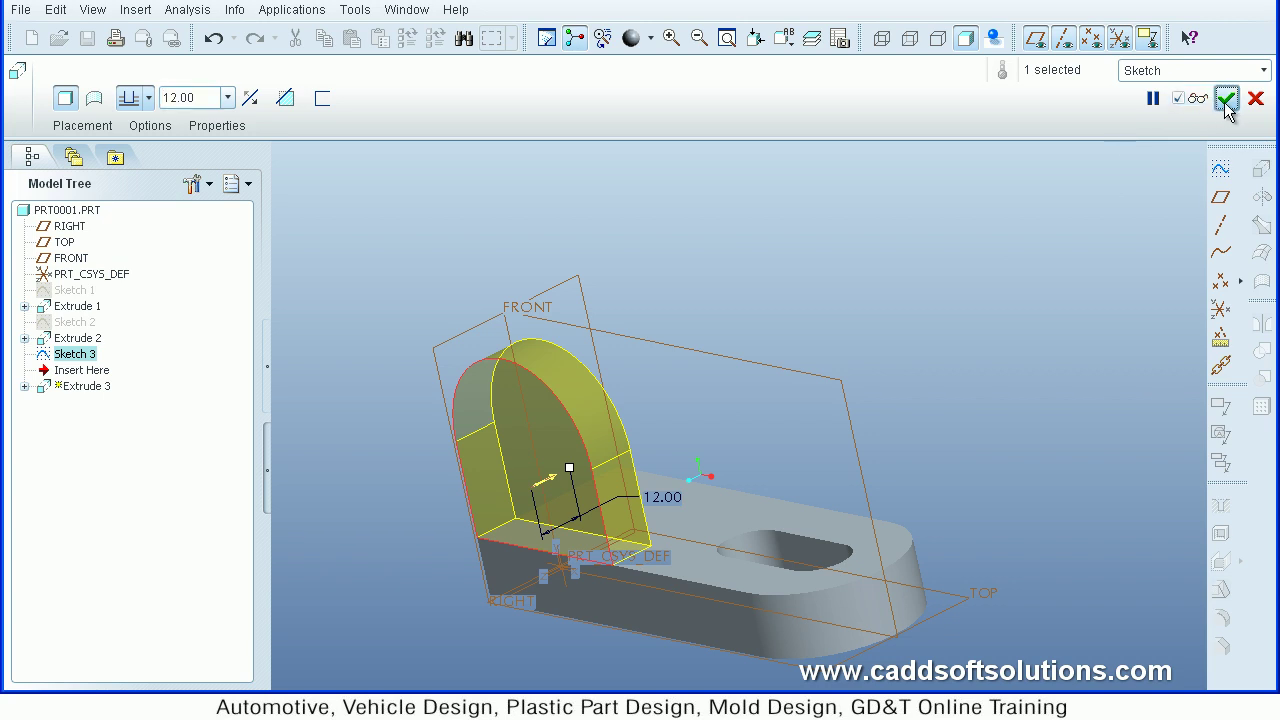
- Start a sketch on the lug's outer flat face, keeping the extrusion surface as reference with Bottom orientation
{"action": "middle_click_drag", "start_coordinate": [878, 337], "coordinate": [814, 366]}
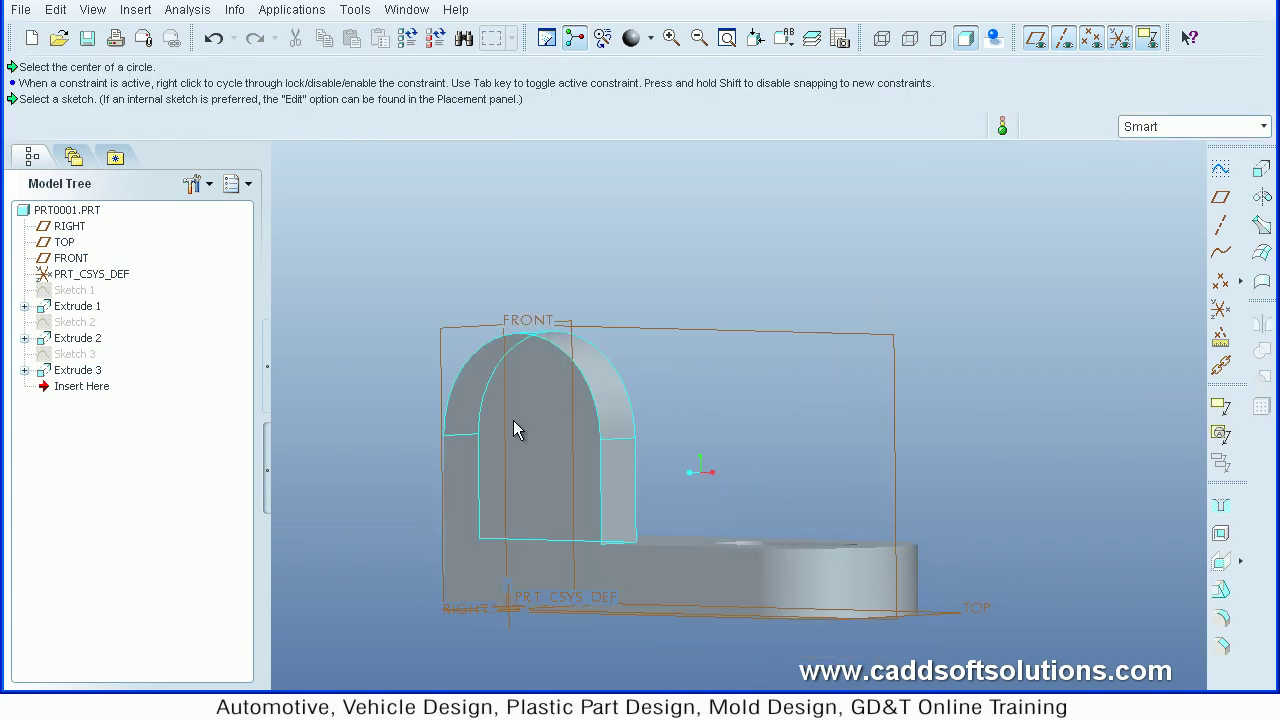
{"action": "left_click", "coordinate": [538, 455]}
{"action": "left_click", "coordinate": [556, 477]}
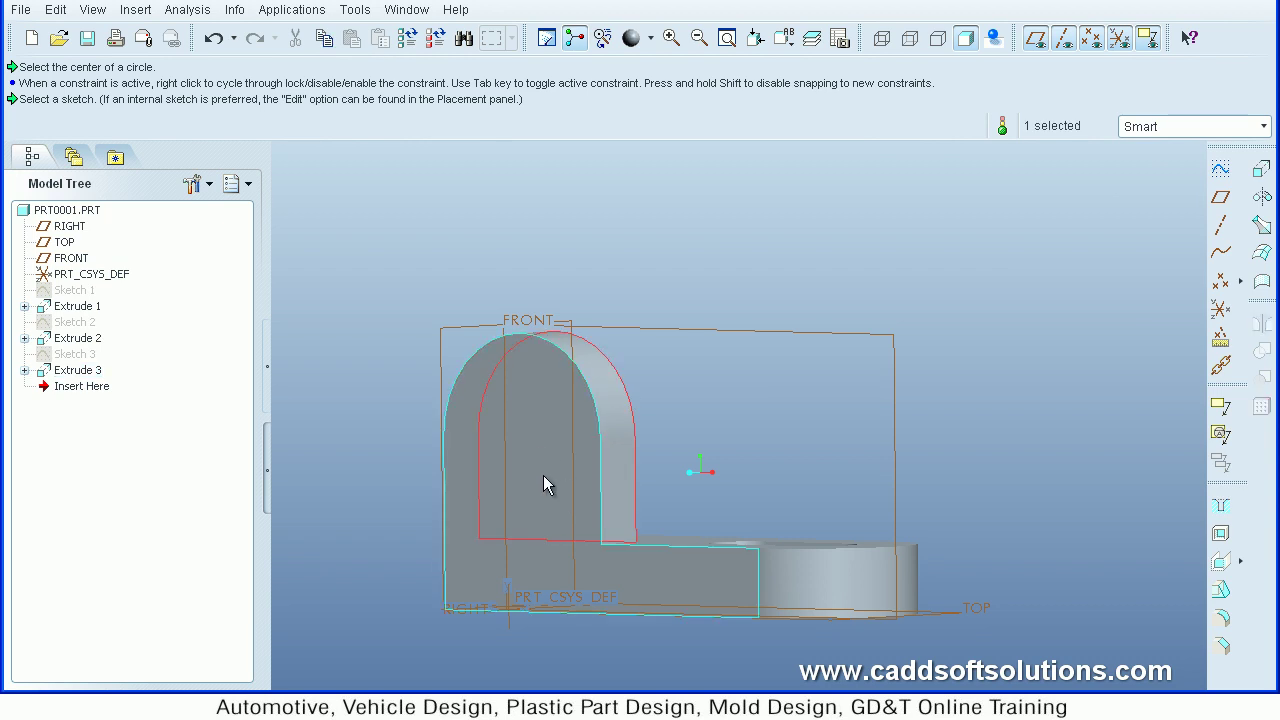
{"action": "left_click", "coordinate": [537, 471]}
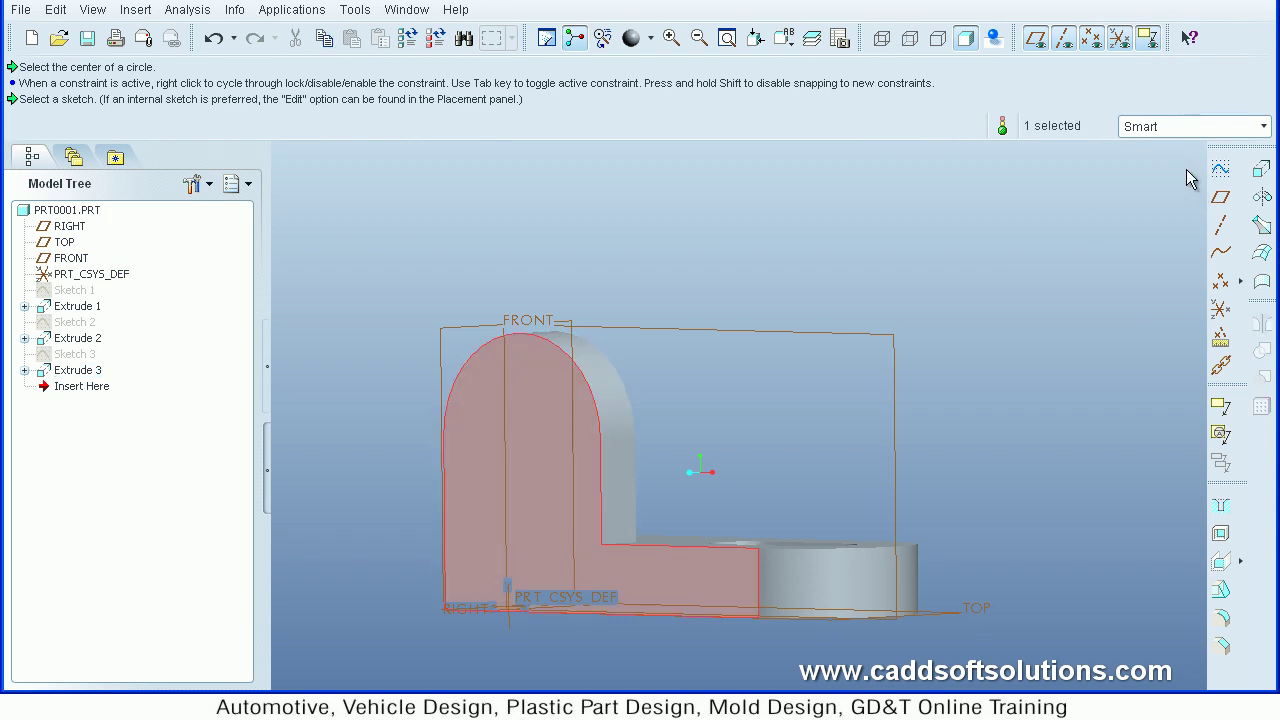
{"action": "left_click", "coordinate": [1220, 170]}
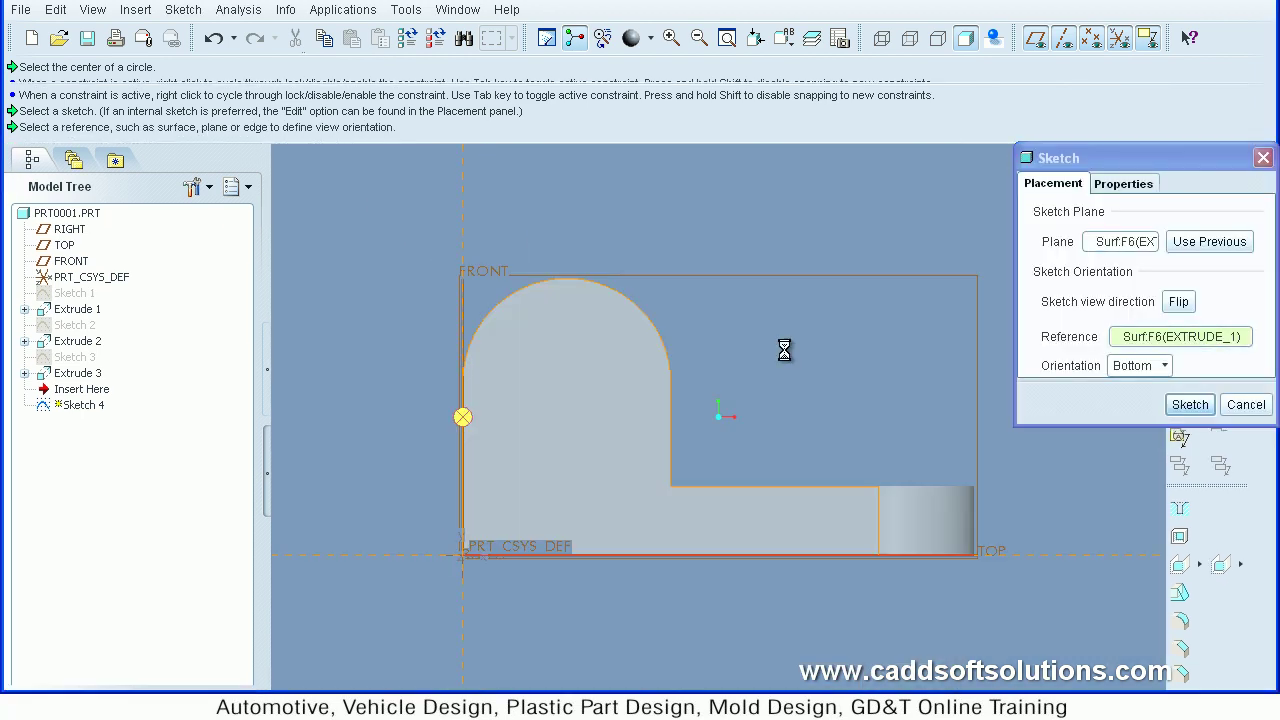
{"action": "middle_click", "coordinate": [784, 349]}
- Add the lug's rounded top edge as a sketch reference
{"action": "left_click", "coordinate": [183, 10]}
{"action": "left_click", "coordinate": [215, 56]}
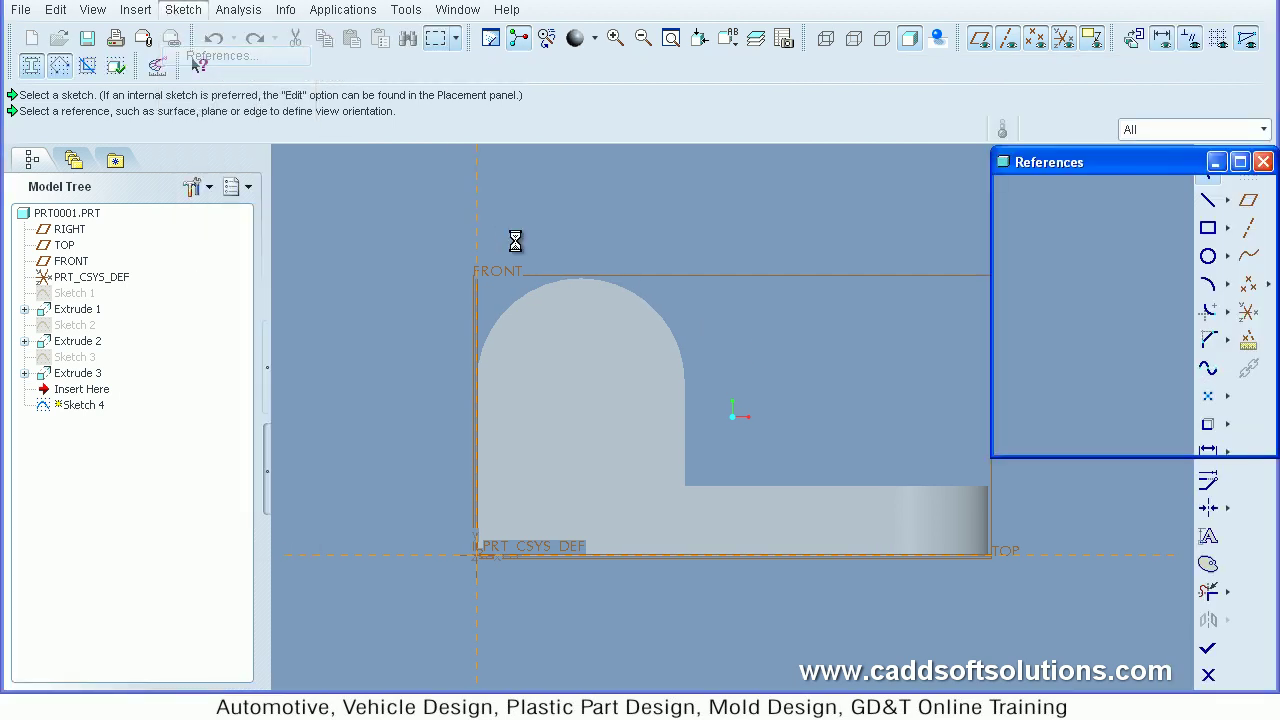
{"action": "left_click", "coordinate": [512, 309]}
{"action": "middle_click", "coordinate": [812, 347]}
{"action": "middle_click", "coordinate": [812, 347]}
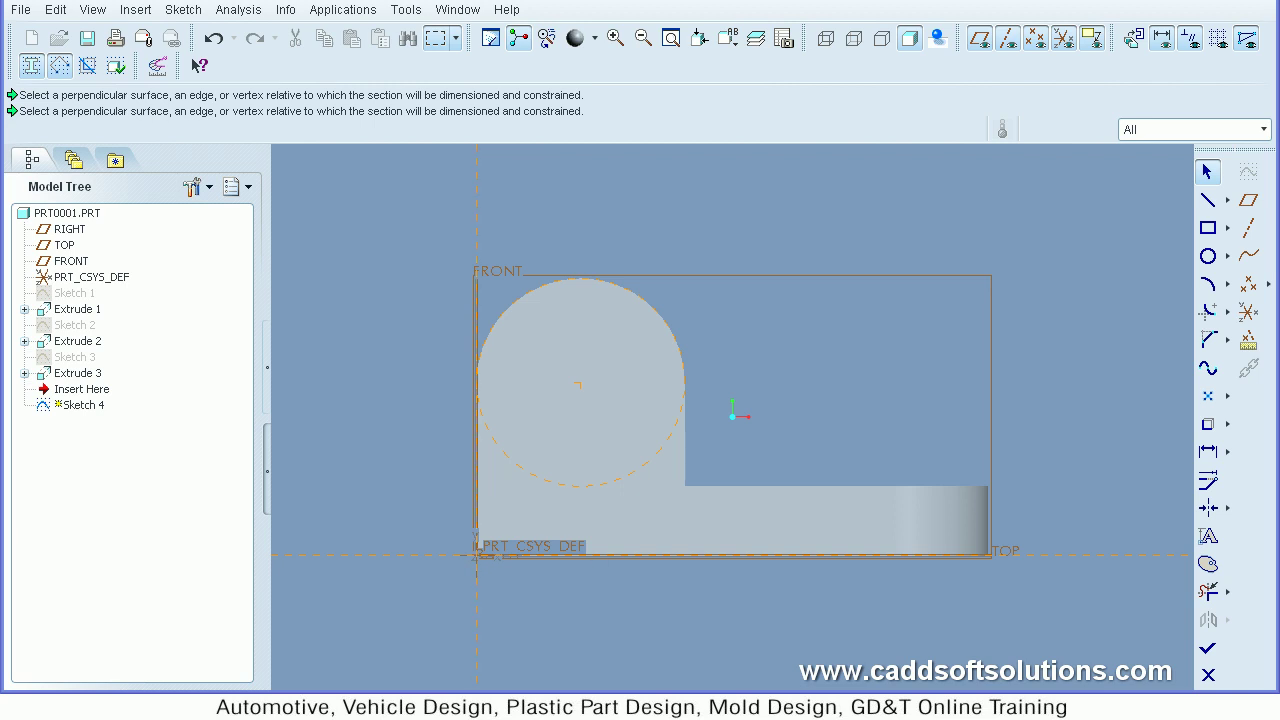
- Check the lug hole's diameter in the PDF drawing and sketch a circle about 18.3 in diameter, concentric with the rounded top
{"action": "key", "text": "alt+Tab"}
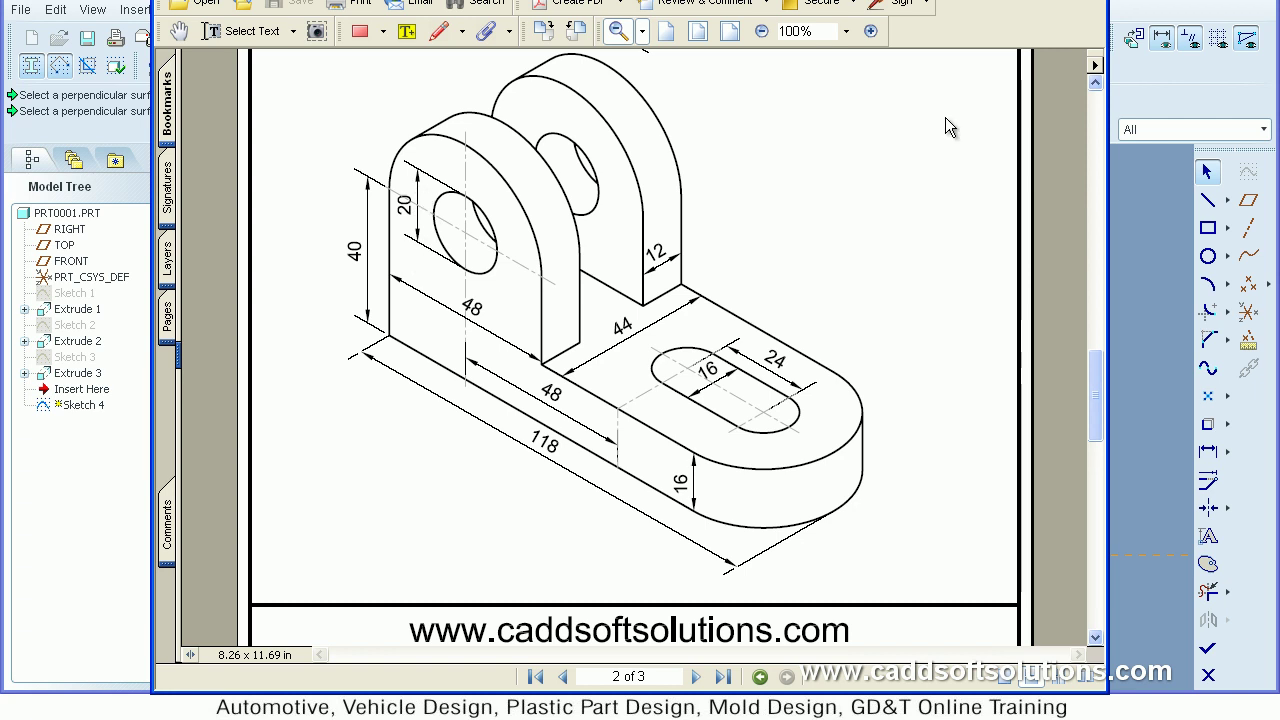
{"action": "key", "text": "alt+Tab"}
{"action": "left_click", "coordinate": [1208, 256]}
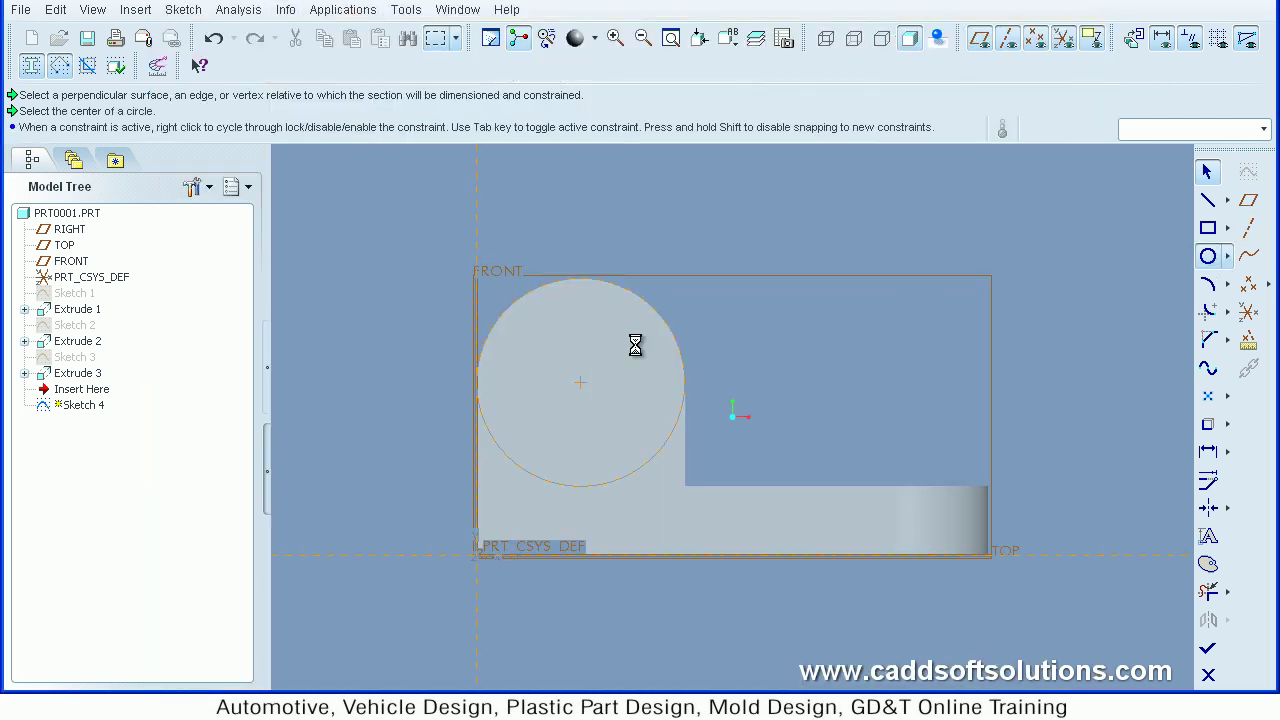
{"action": "left_click", "coordinate": [582, 381]}
{"action": "left_click", "coordinate": [610, 407]}
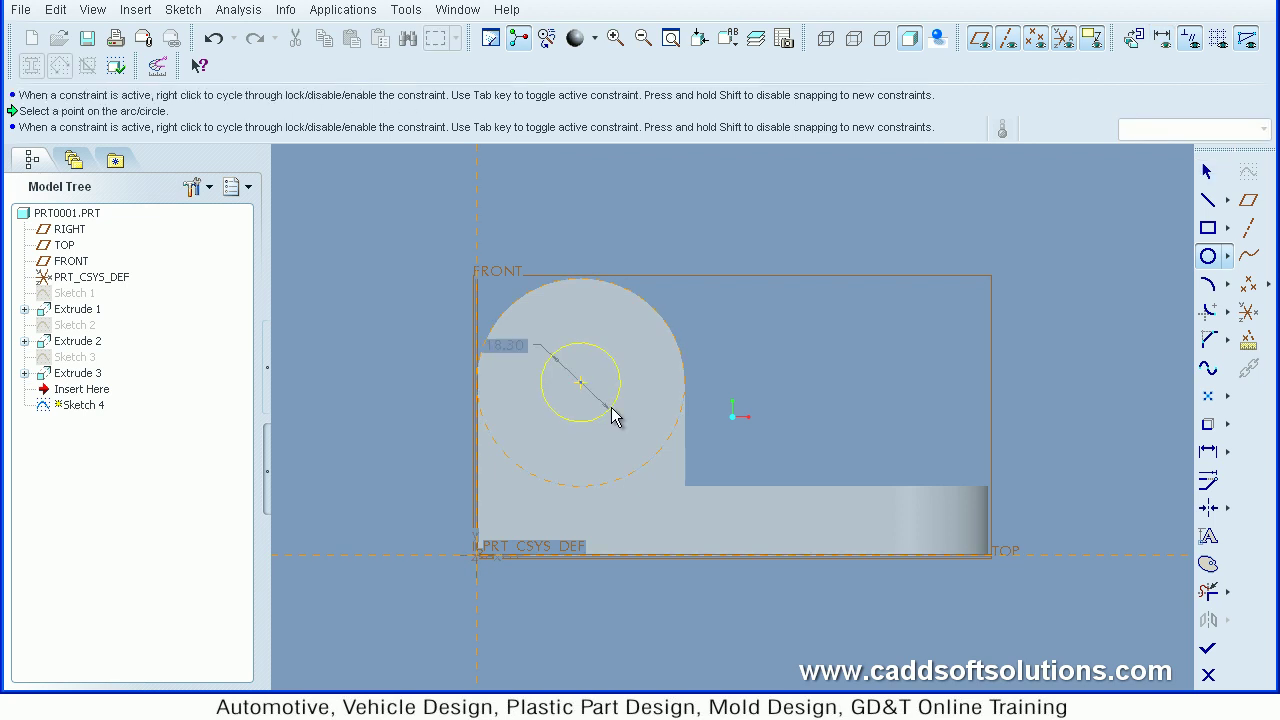
- Set the lug hole circle's diameter to 20 and finish the sketch
{"action": "middle_click", "coordinate": [506, 378]}
{"action": "double_click", "coordinate": [500, 342]}
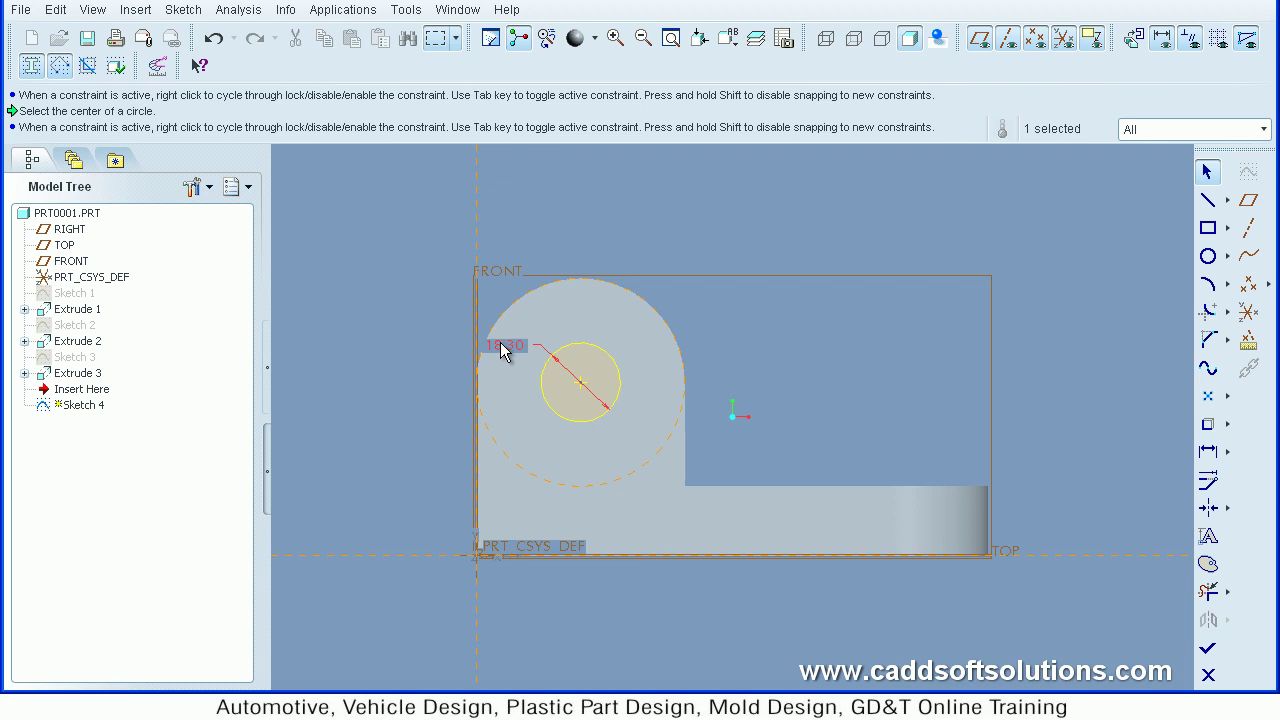
{"action": "type", "text": "20"}
{"action": "key", "text": "Return"}
{"action": "left_click", "coordinate": [778, 413]}
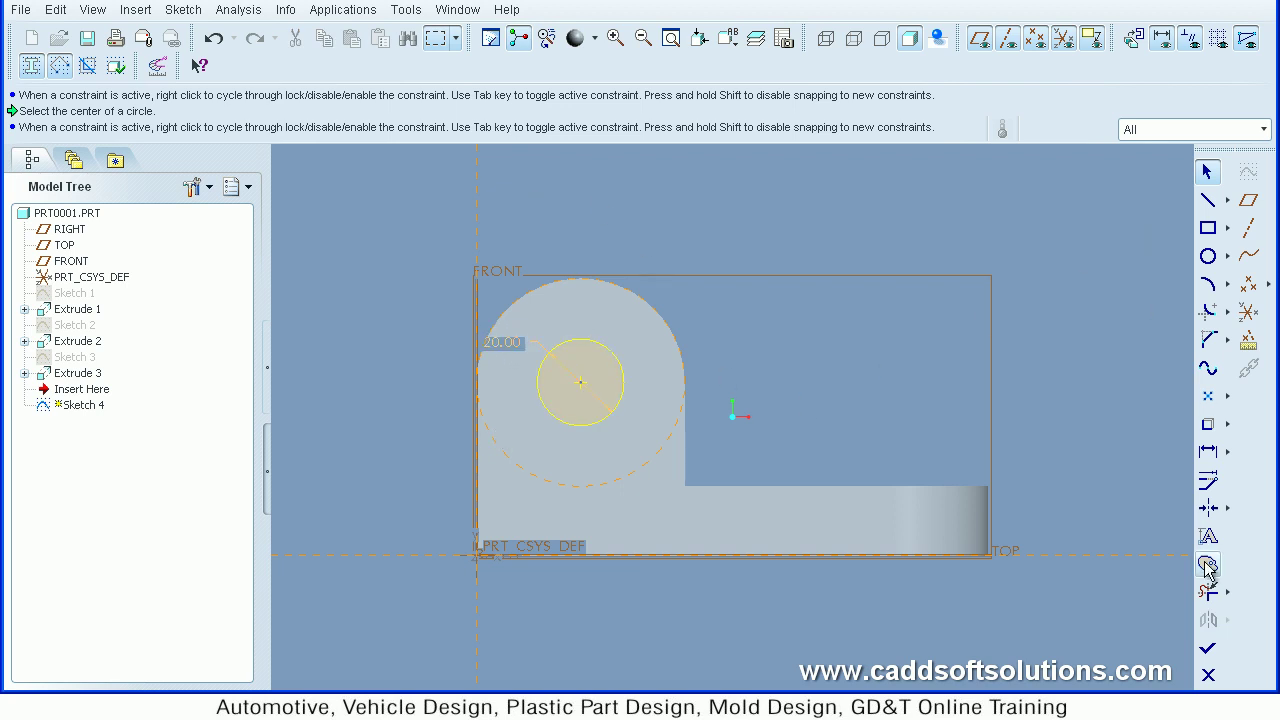
{"action": "left_click", "coordinate": [1206, 650]}
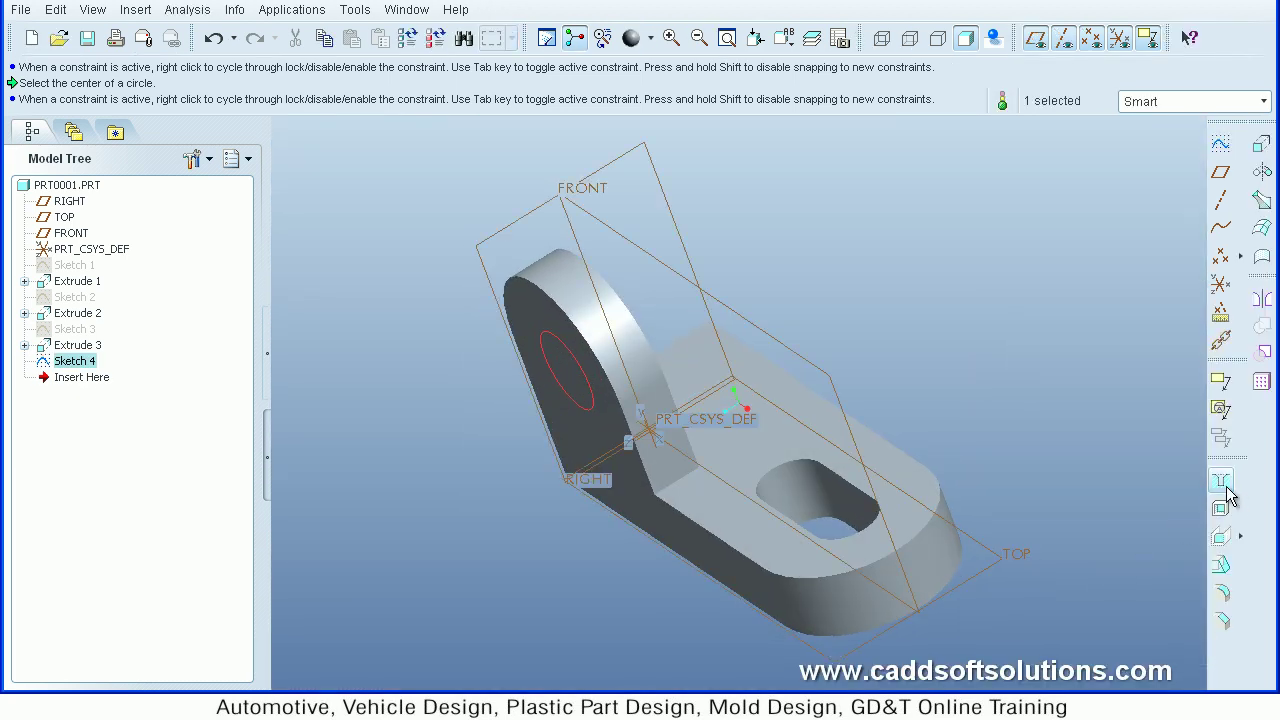
- Extrude the hole circle as a cut through the lug, flipped inward over the plate, with a depth of 35.32
{"action": "left_click", "coordinate": [1266, 146]}
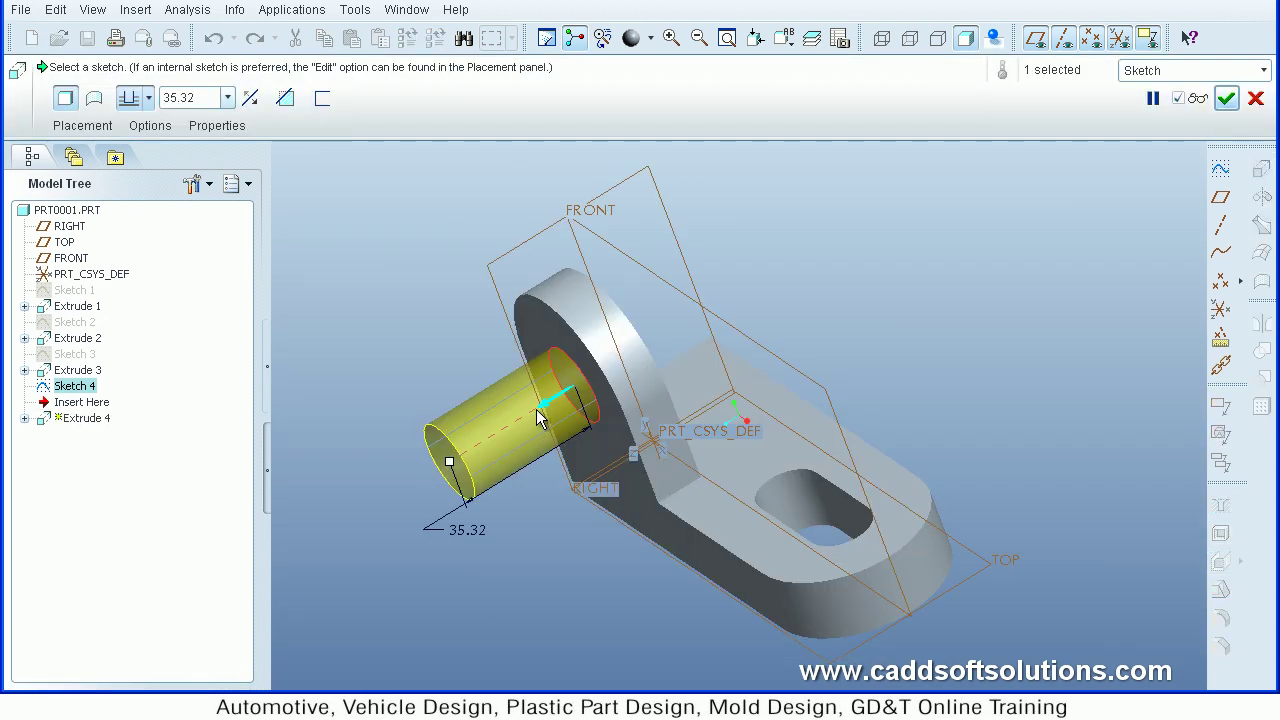
{"action": "left_click", "coordinate": [543, 414]}
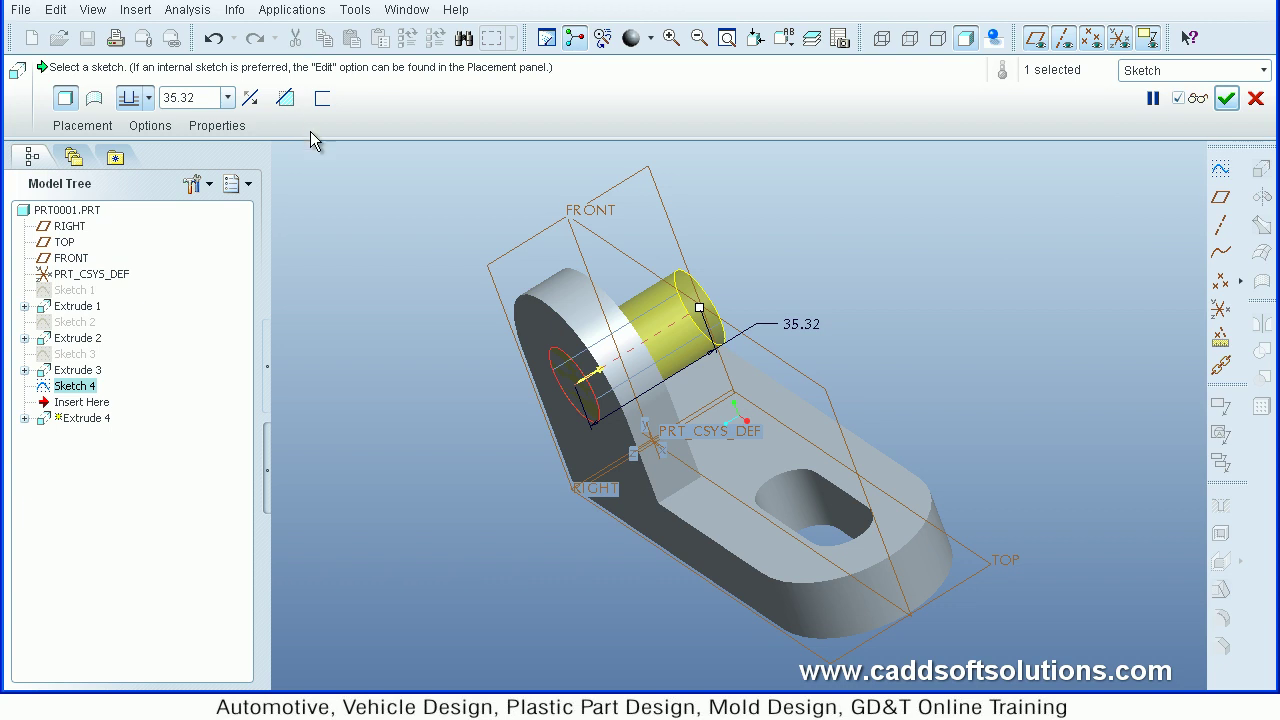
{"action": "left_click", "coordinate": [285, 98]}
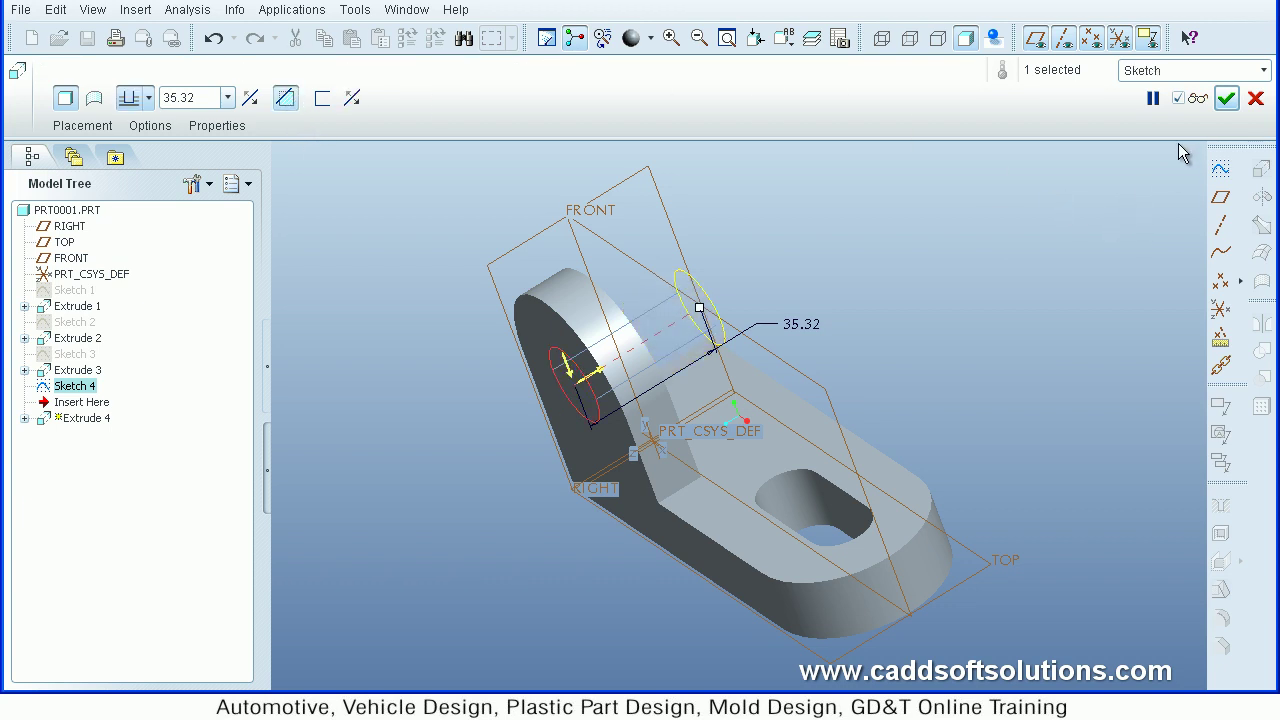
{"action": "left_click", "coordinate": [1228, 100]}
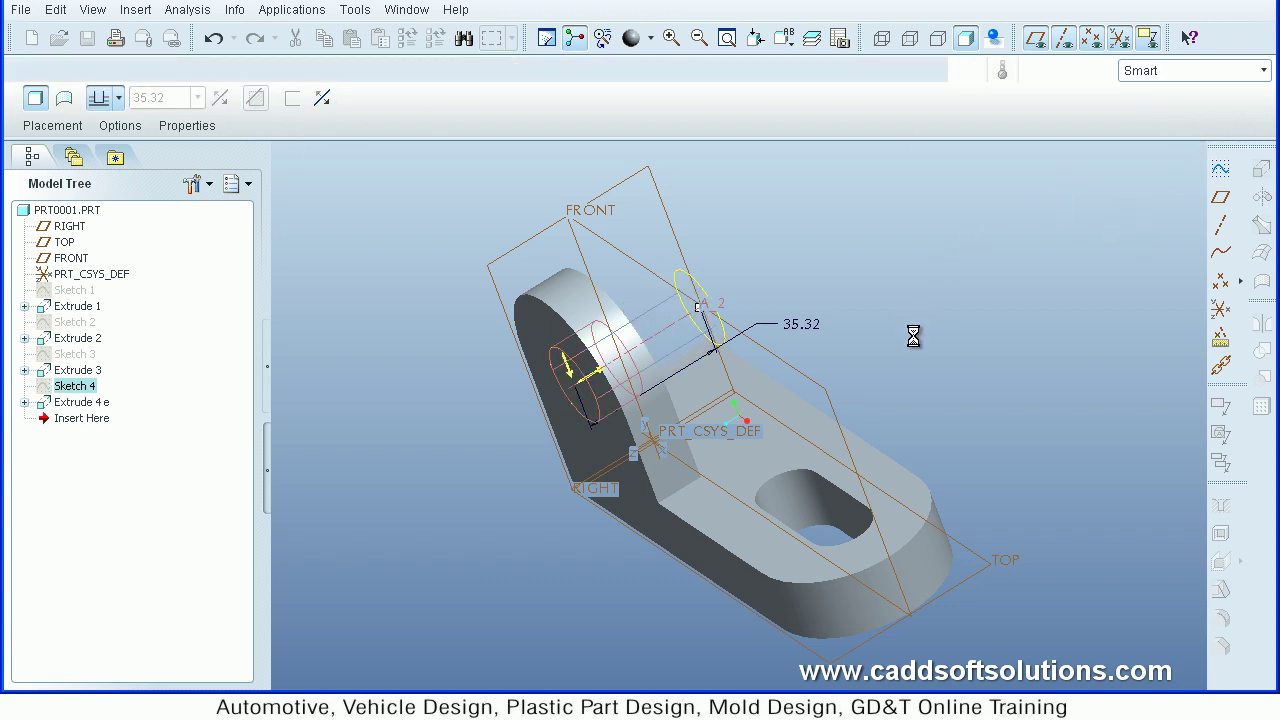
{"action": "mouse_move", "coordinate": [900, 354]}
{"action": "middle_mouse_down"}
{"action": "mouse_move", "coordinate": [937, 309]}
{"action": "mouse_move", "coordinate": [900, 349]}
{"action": "mouse_move", "coordinate": [908, 364]}
{"action": "middle_mouse_up"}
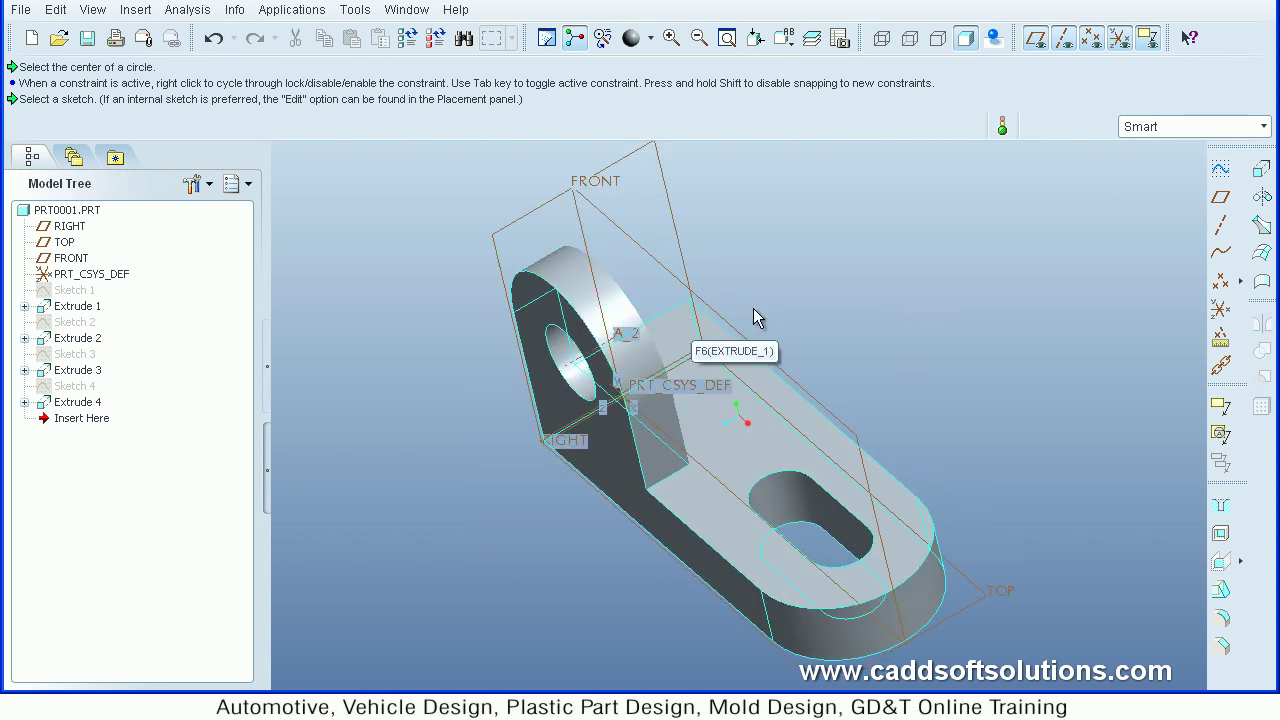
- Mirror the lug extrusion and its hole cut together about the FRONT plane
{"action": "left_click", "coordinate": [84, 372]}
{"action": "left_click", "coordinate": [80, 403], "text": "ctrl"}
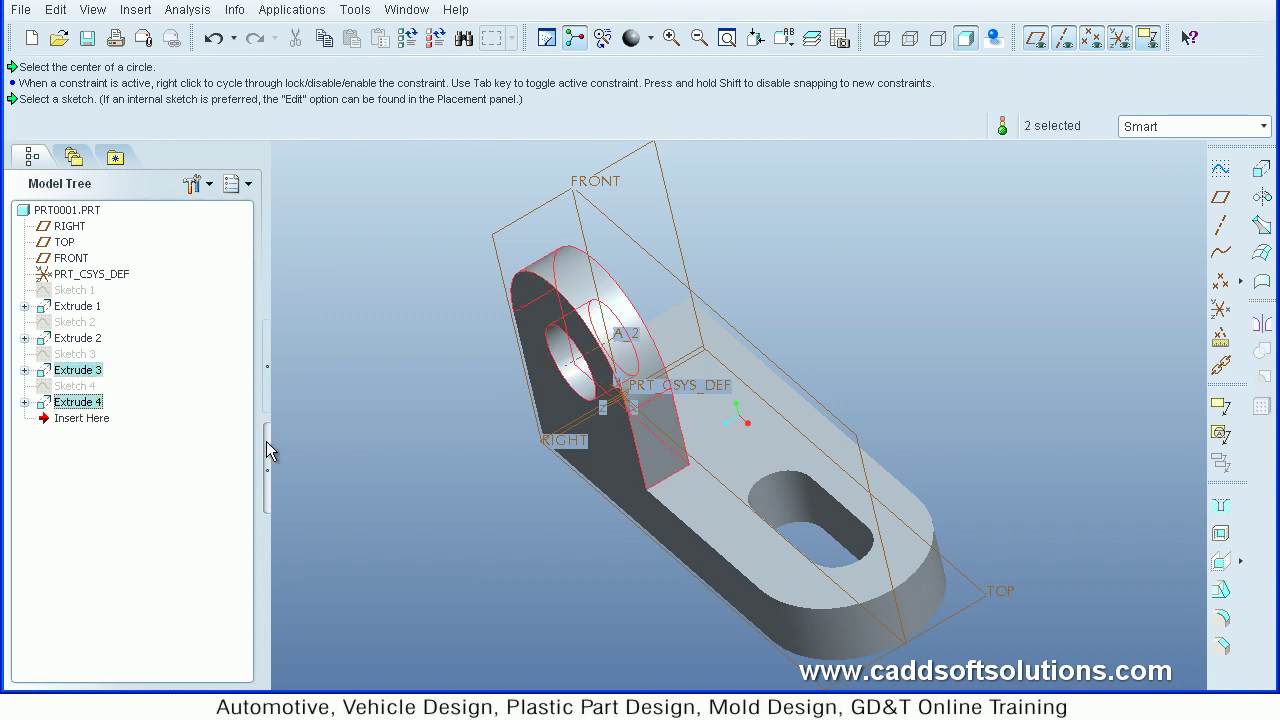
{"action": "left_click", "coordinate": [1264, 325]}
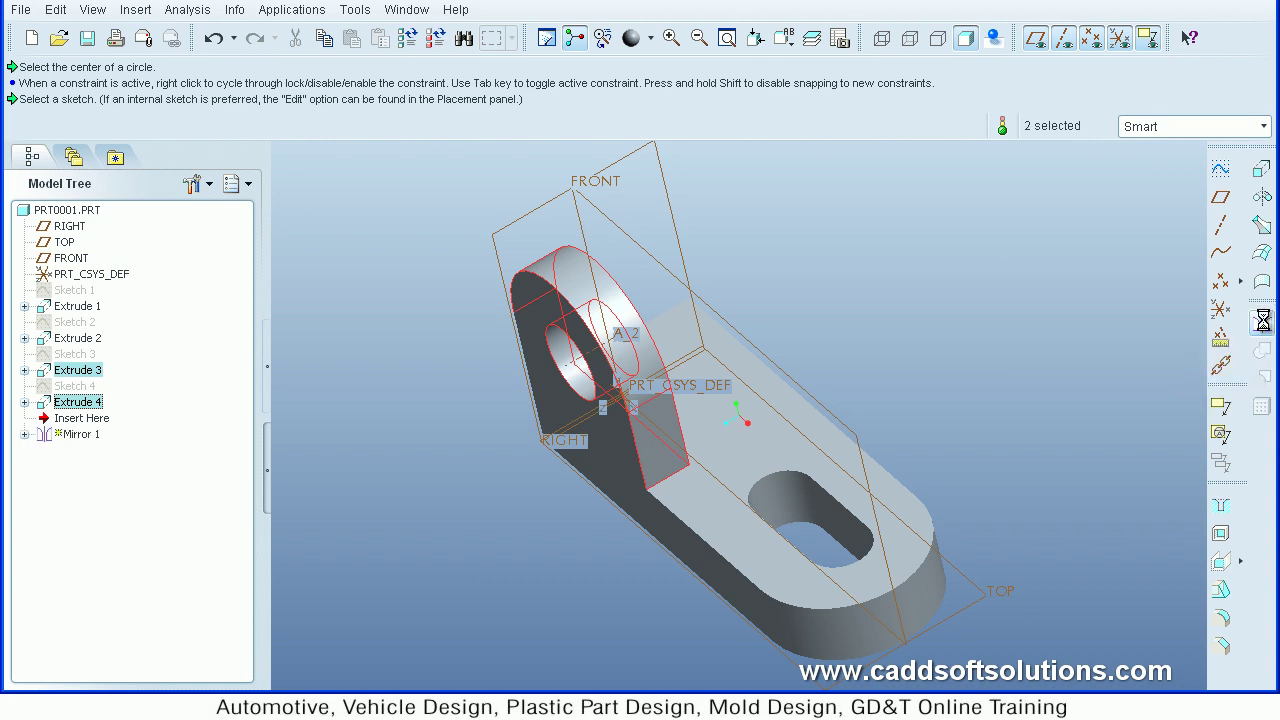
{"action": "left_click", "coordinate": [647, 258]}
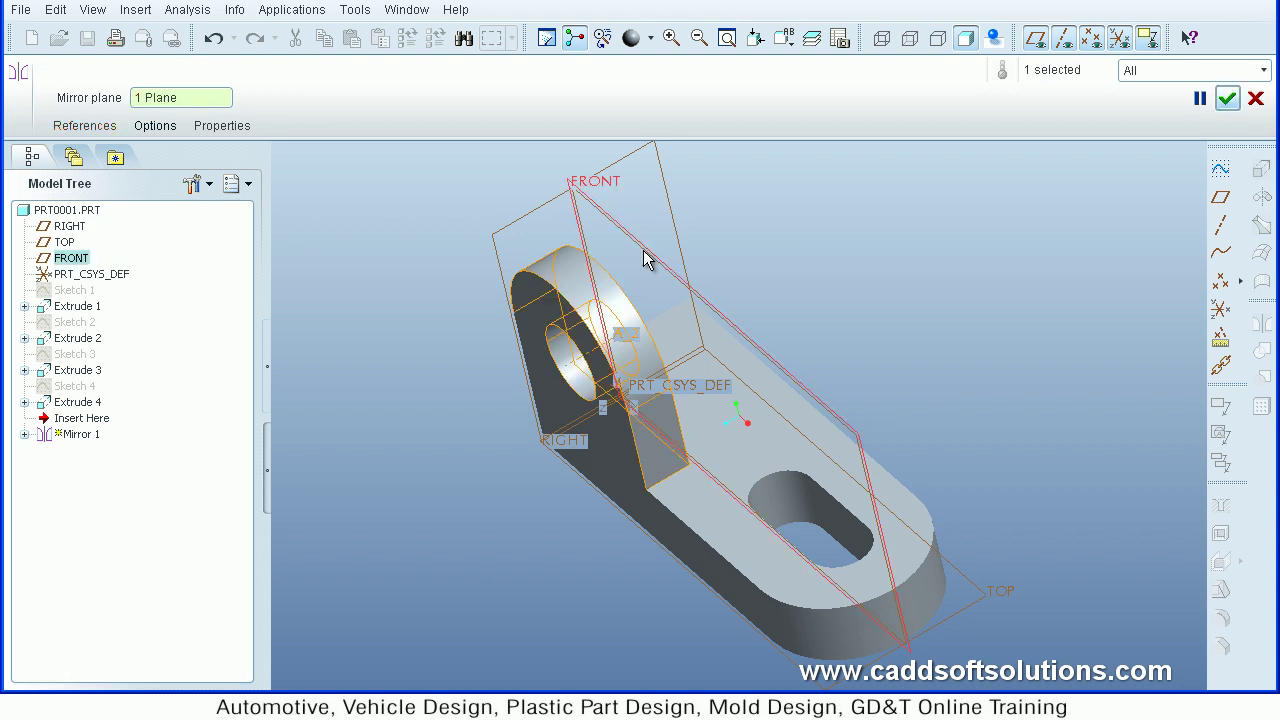
{"action": "left_click", "coordinate": [1227, 97]}
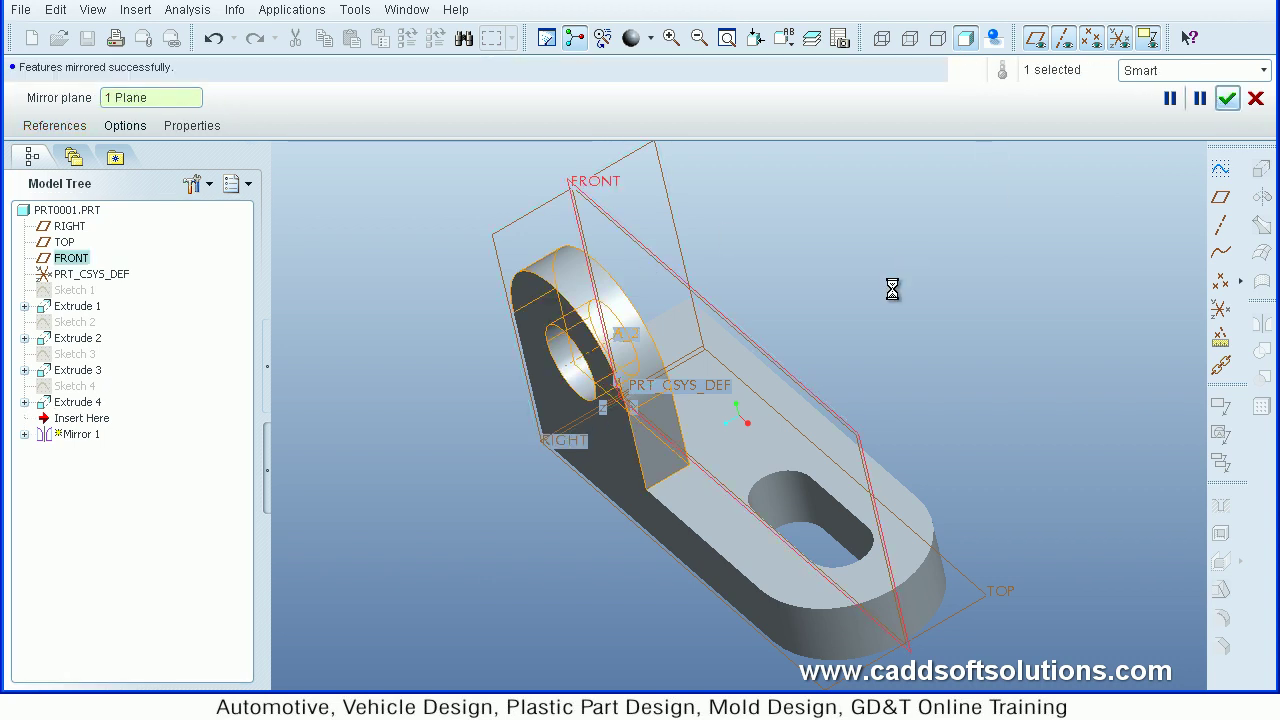
{"action": "mouse_move", "coordinate": [914, 351]}
{"action": "middle_mouse_down"}
{"action": "mouse_move", "coordinate": [970, 304]}
{"action": "mouse_move", "coordinate": [920, 326]}
{"action": "mouse_move", "coordinate": [929, 317]}
{"action": "mouse_move", "coordinate": [940, 335]}
{"action": "middle_mouse_up"}
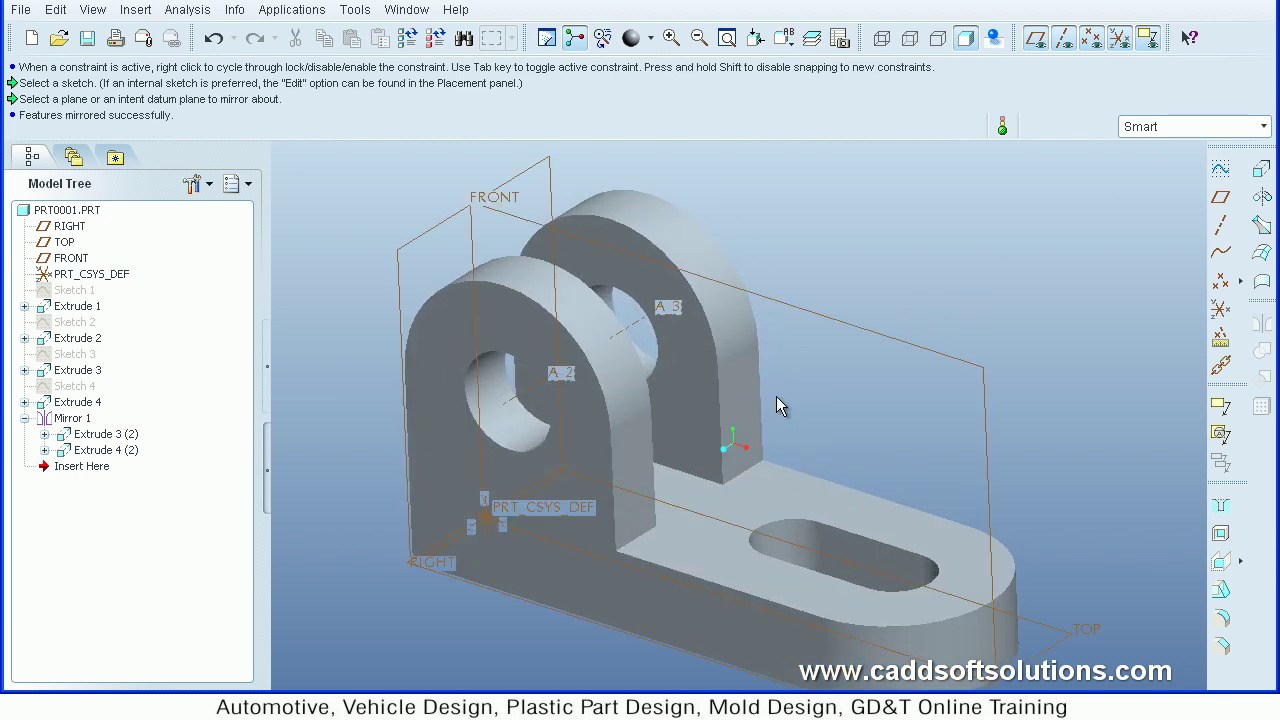
{"action": "middle_click_drag", "start_coordinate": [767, 401], "coordinate": [788, 341], "text": "shift"}
{"action": "mouse_move", "coordinate": [1006, 540]}
{"action": "middle_mouse_down"}
{"action": "mouse_move", "coordinate": [988, 529]}
{"action": "mouse_move", "coordinate": [1002, 528]}
{"action": "middle_mouse_up"}
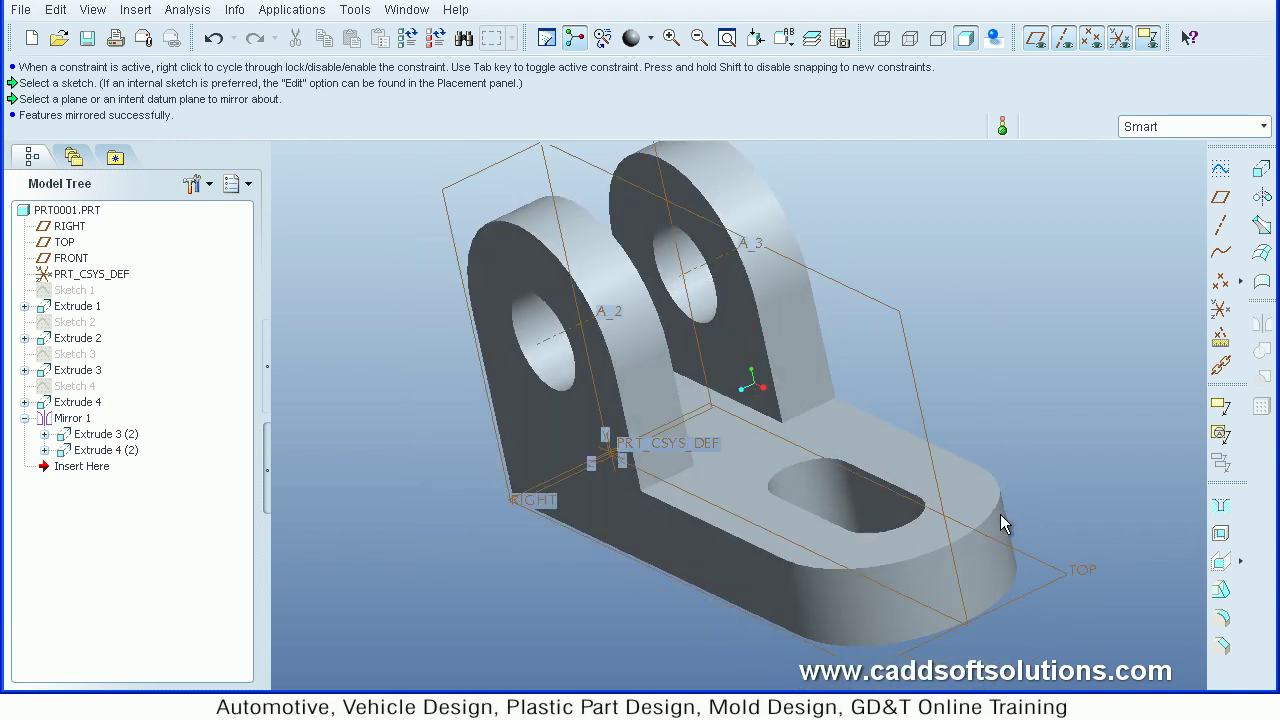